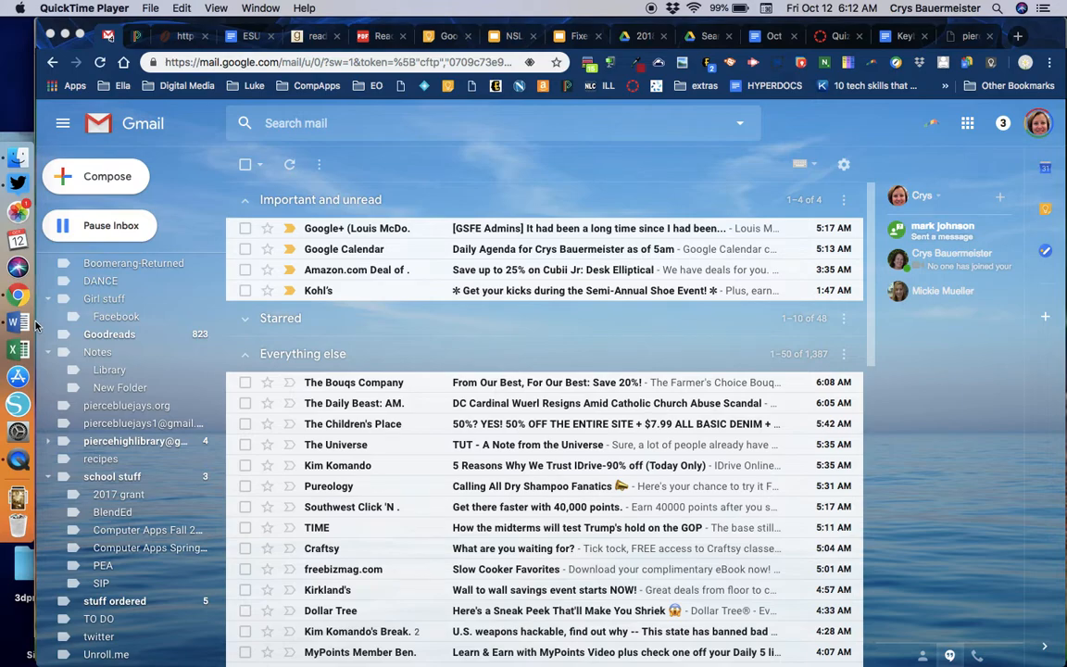
- Switch to Finder and open the Week 1 folder inside Documents > Keyboarding
click(20, 160)
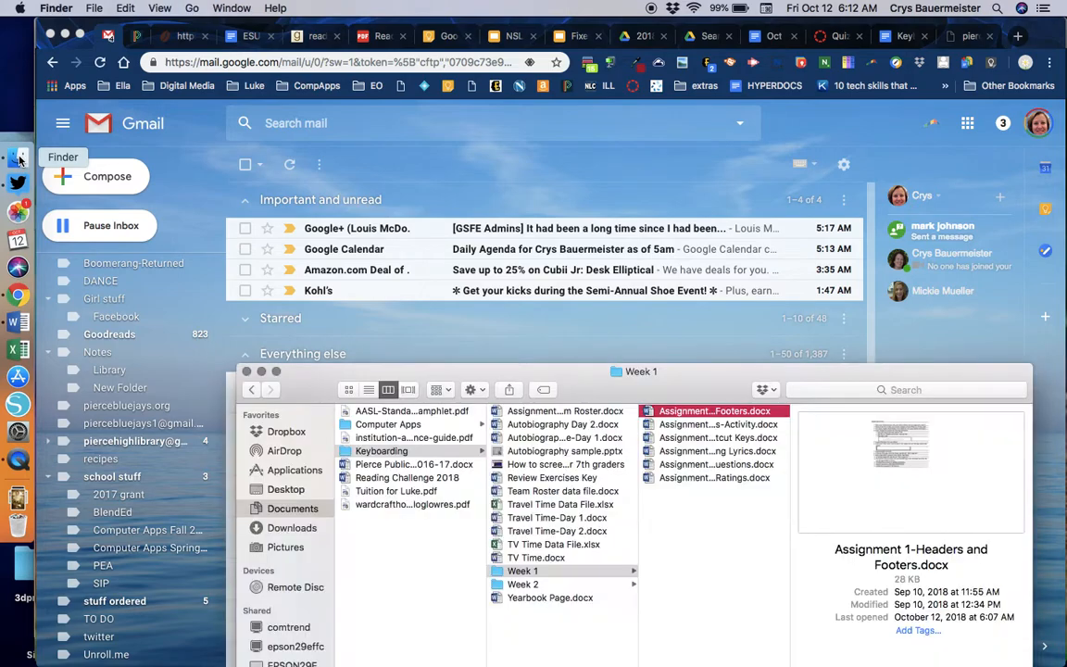
drag(302, 390, 197, 112)
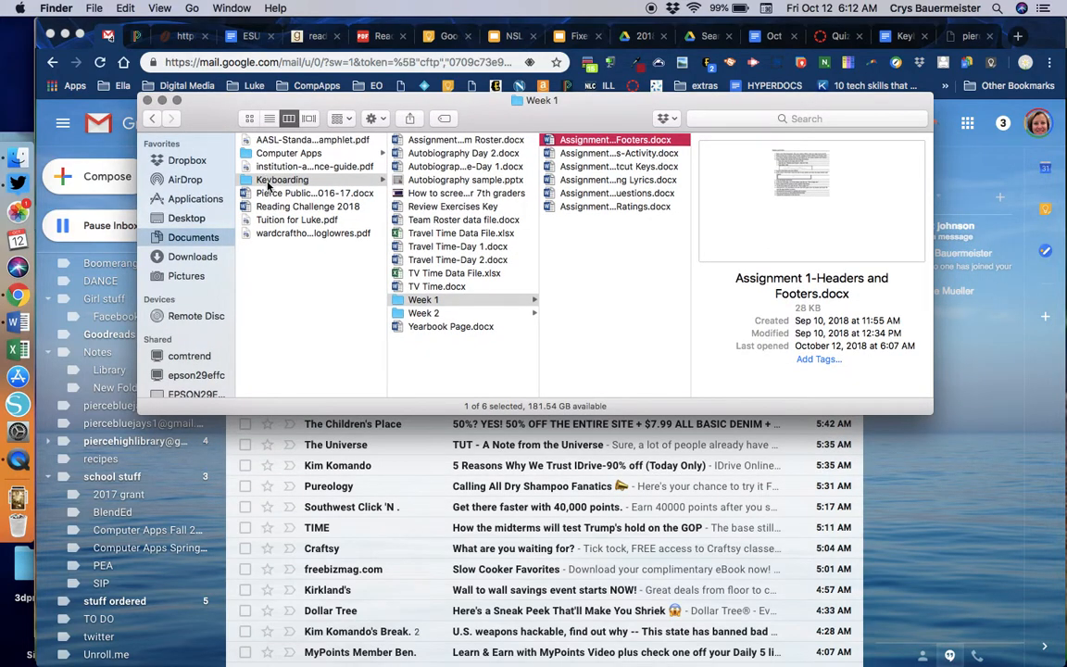
drag(269, 186, 179, 223)
click(178, 222)
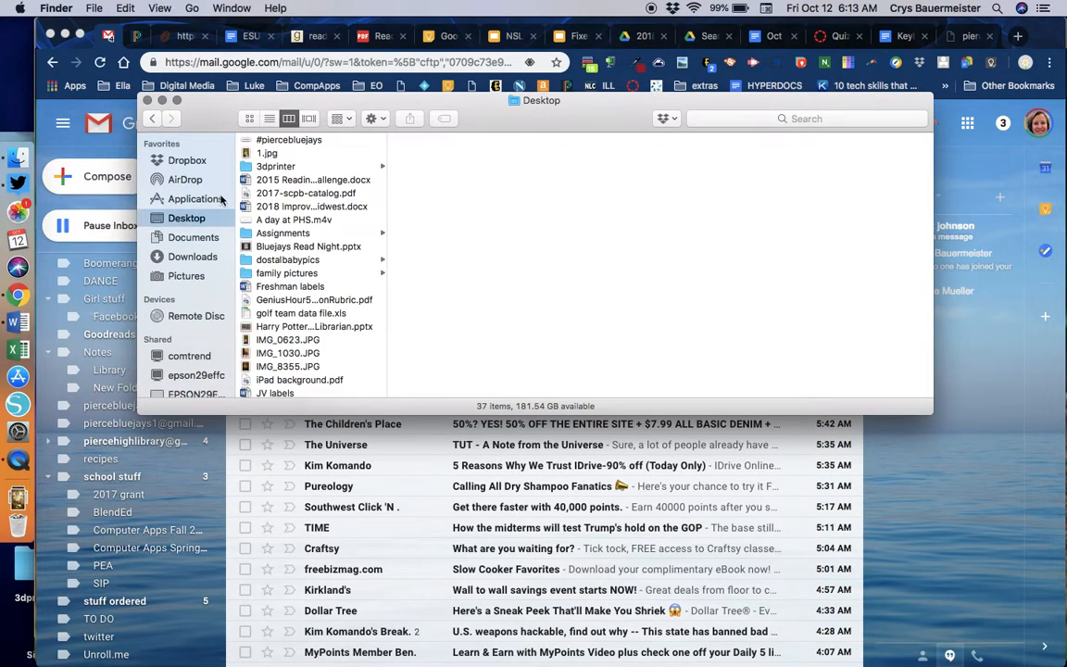
click(193, 238)
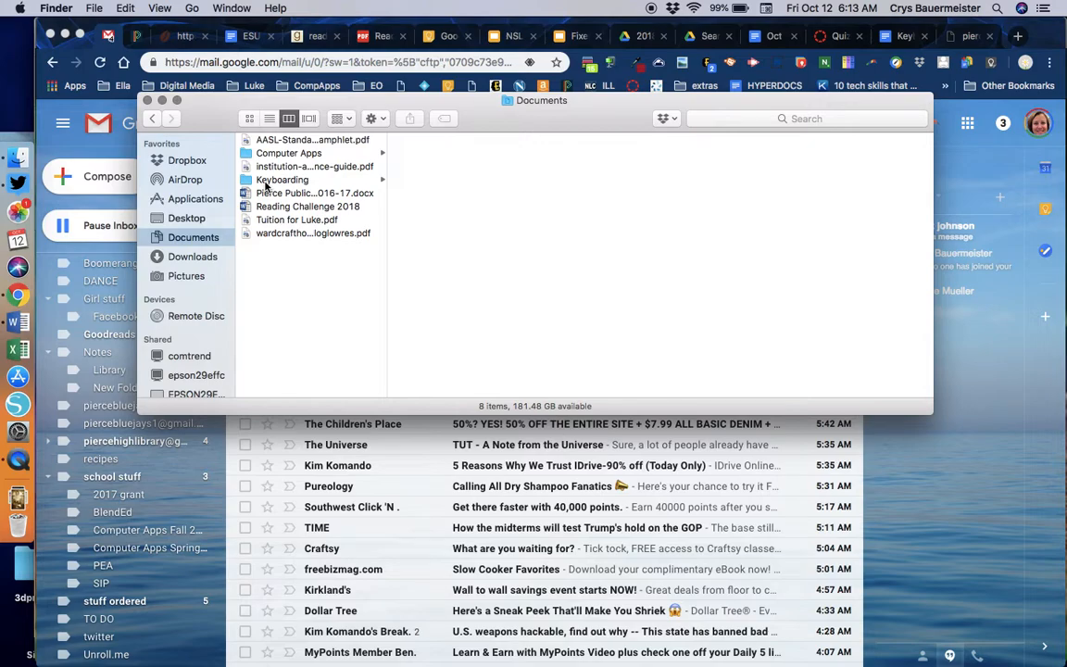
click(268, 182)
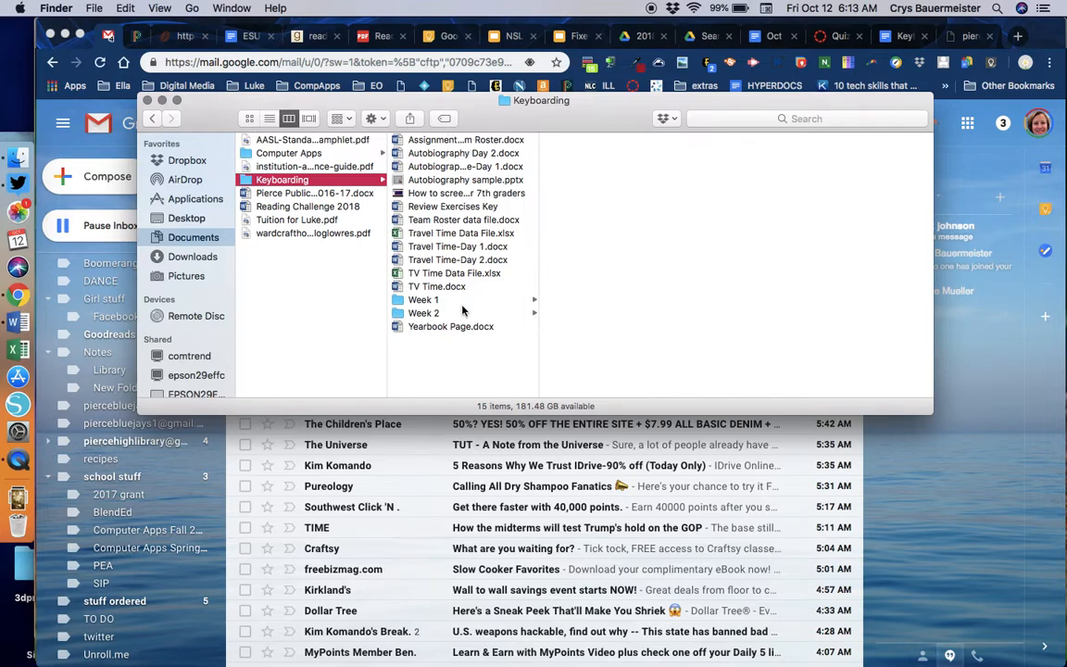
click(426, 301)
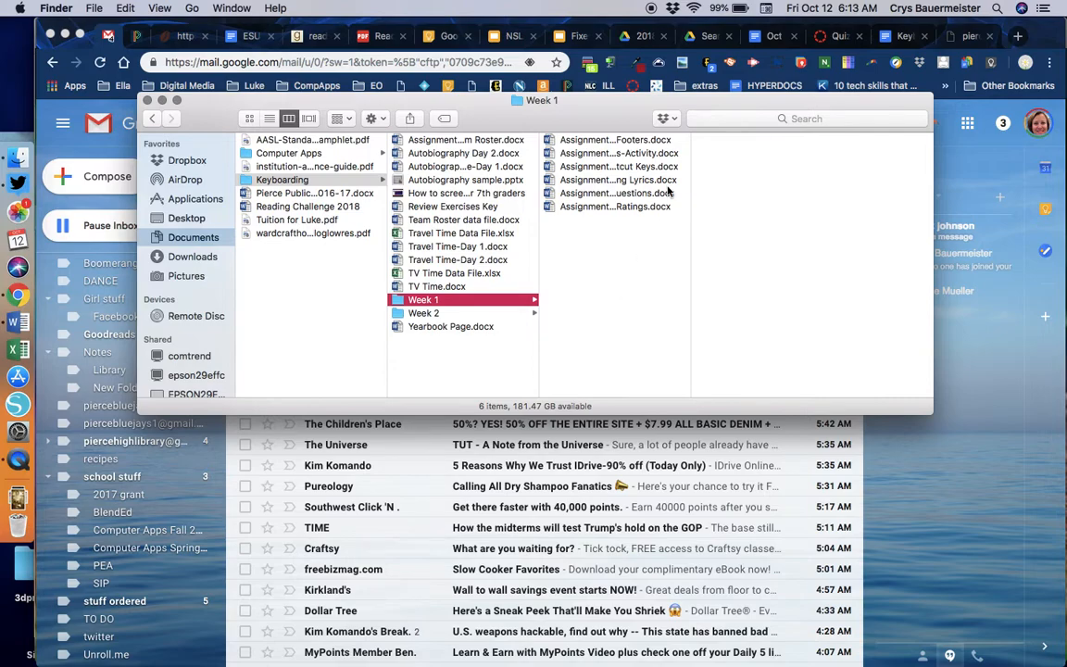
- Select Assignment 1-Headers and Footers.docx in the Week 1 folder and switch to that document in Word to read its instructions
drag(691, 170, 785, 171)
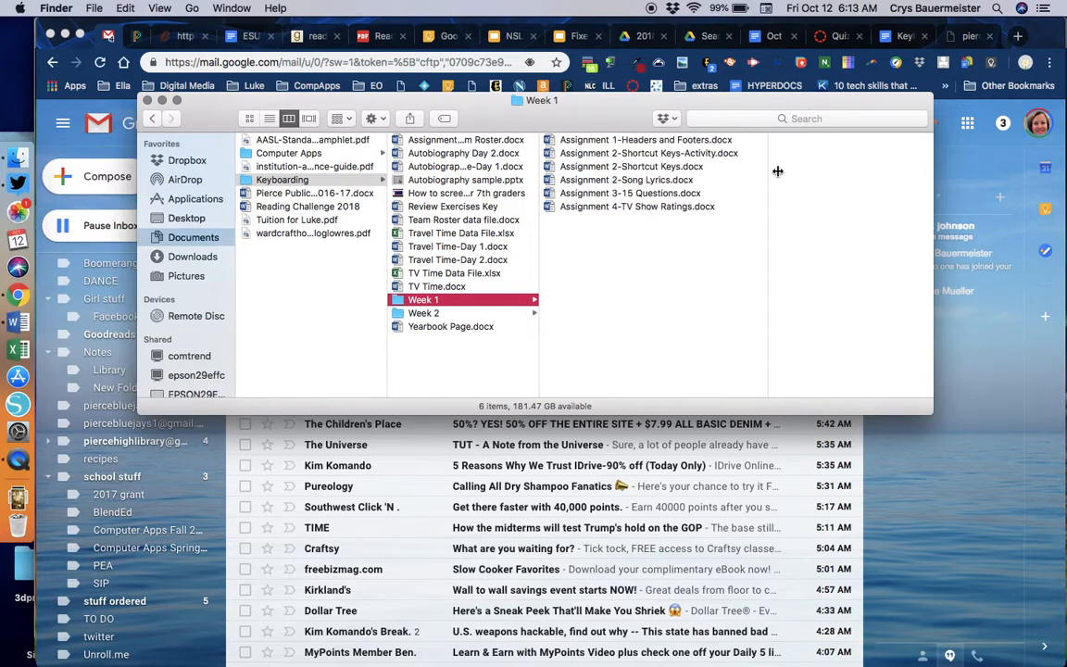
click(630, 141)
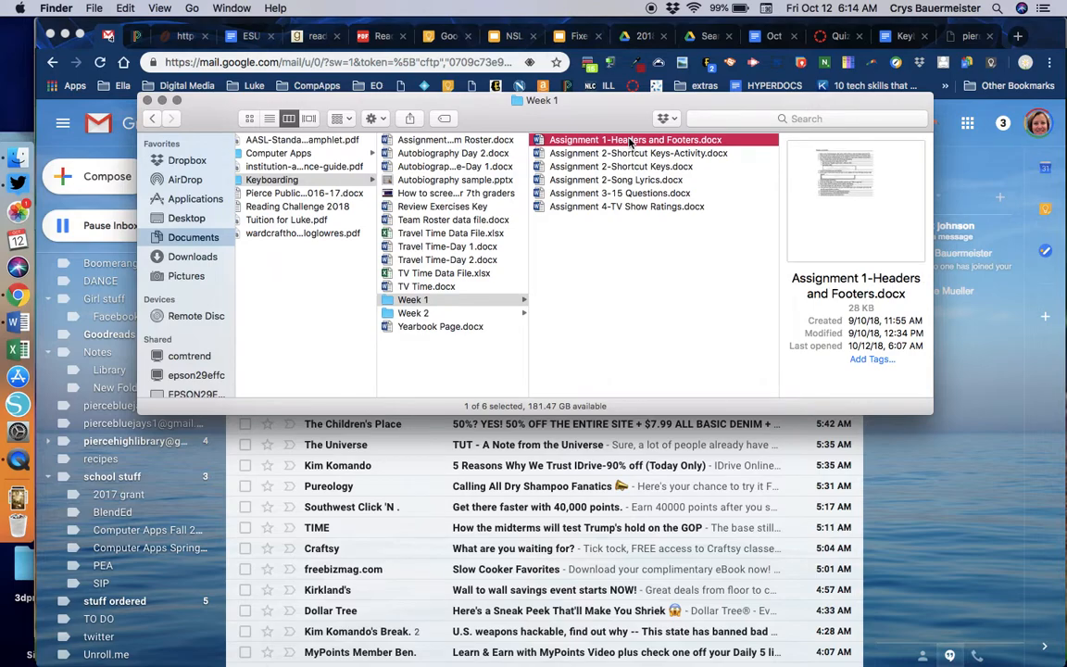
click(16, 321)
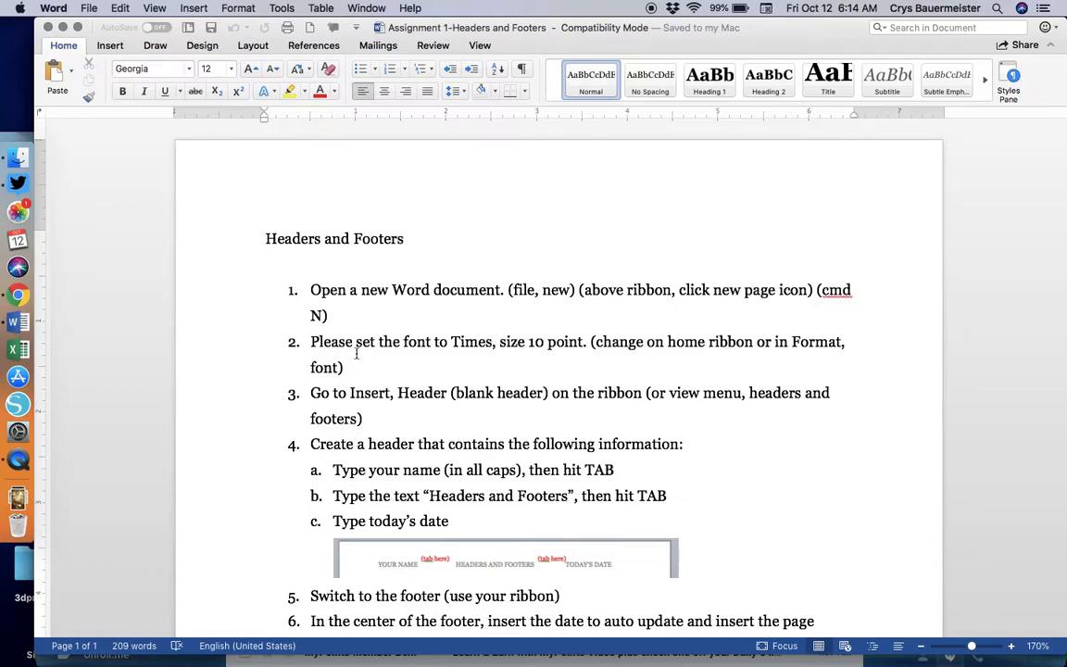
scroll(356, 352, down, 1)
scroll(355, 352, down, 1)
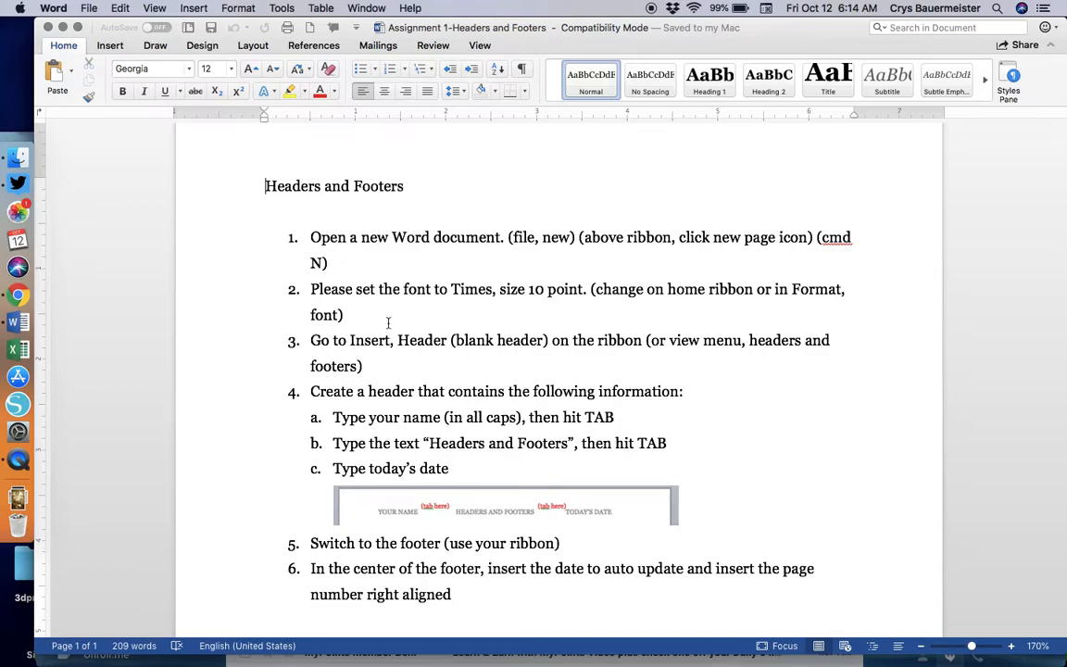
click(89, 9)
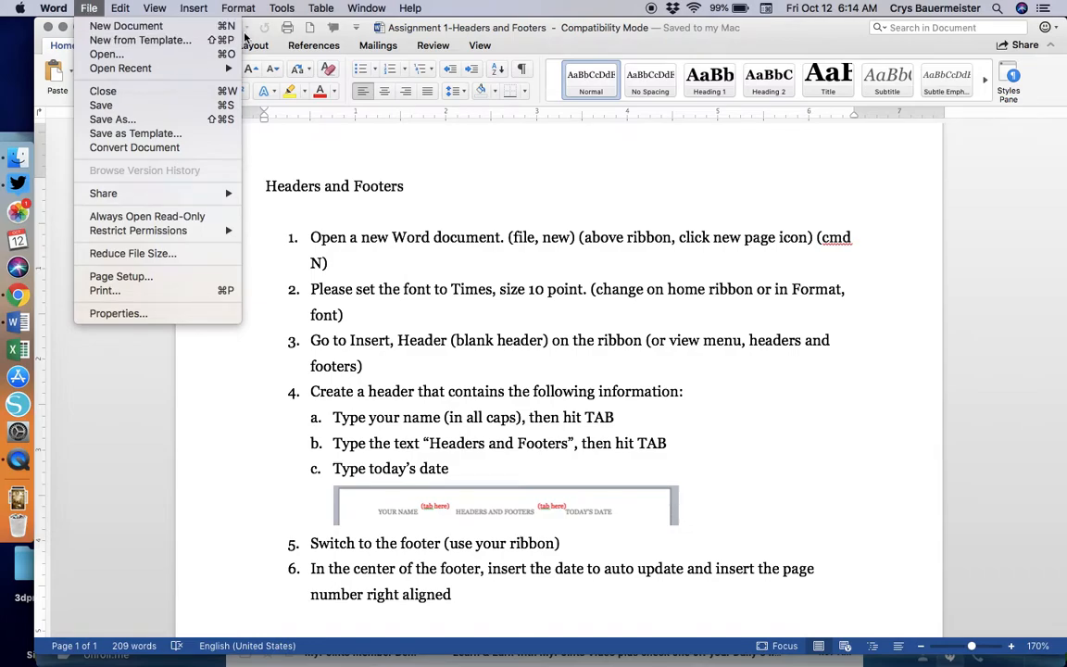
click(93, 6)
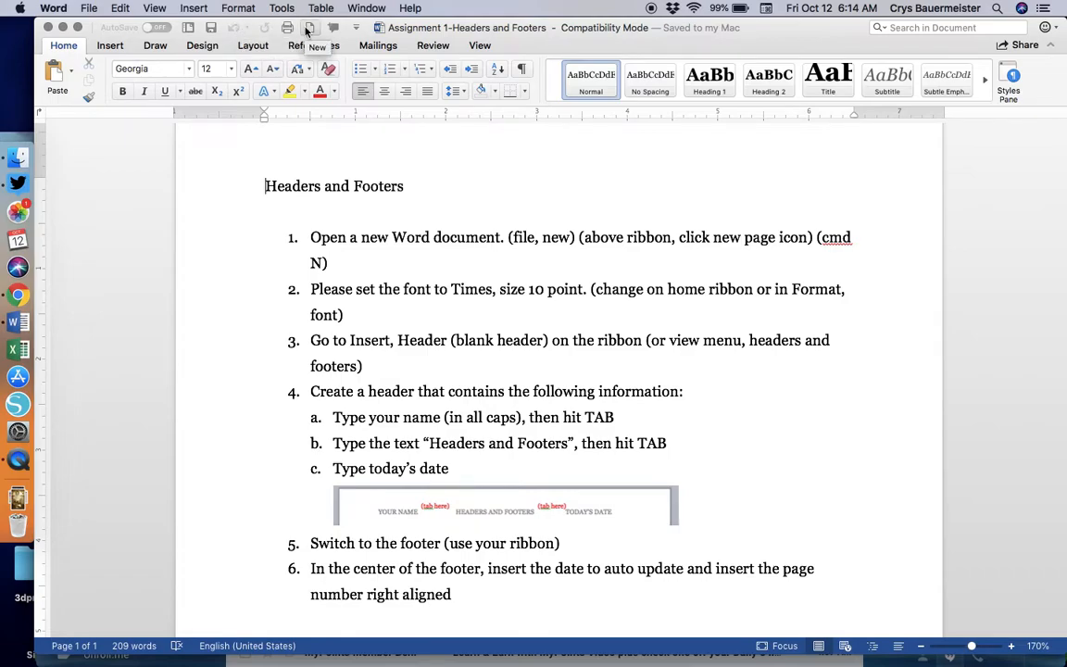
click(358, 28)
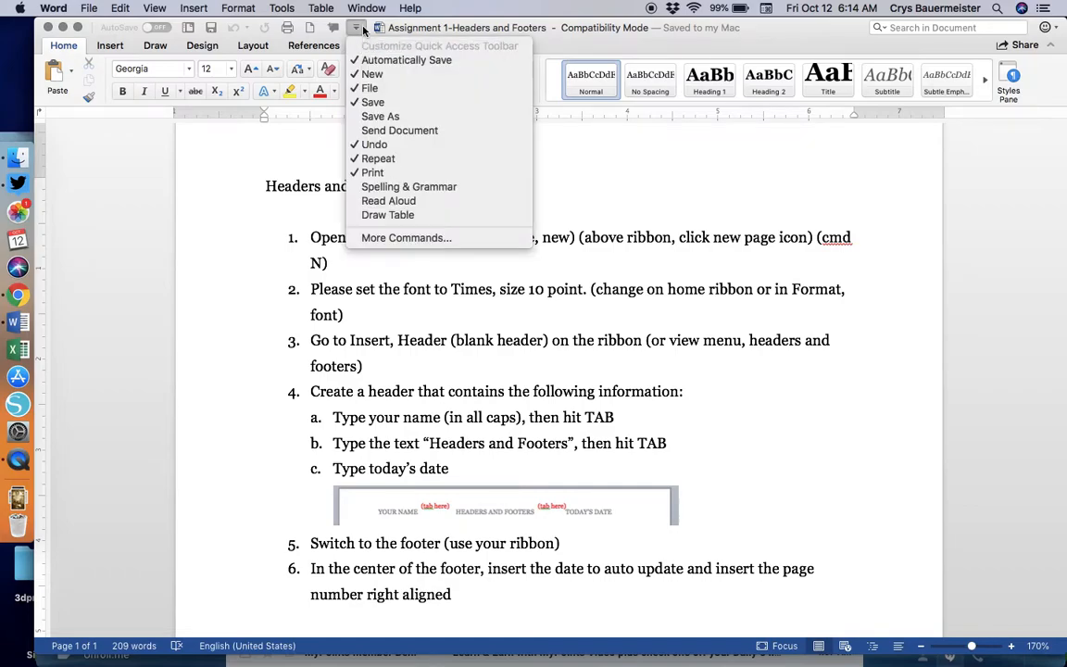
click(373, 76)
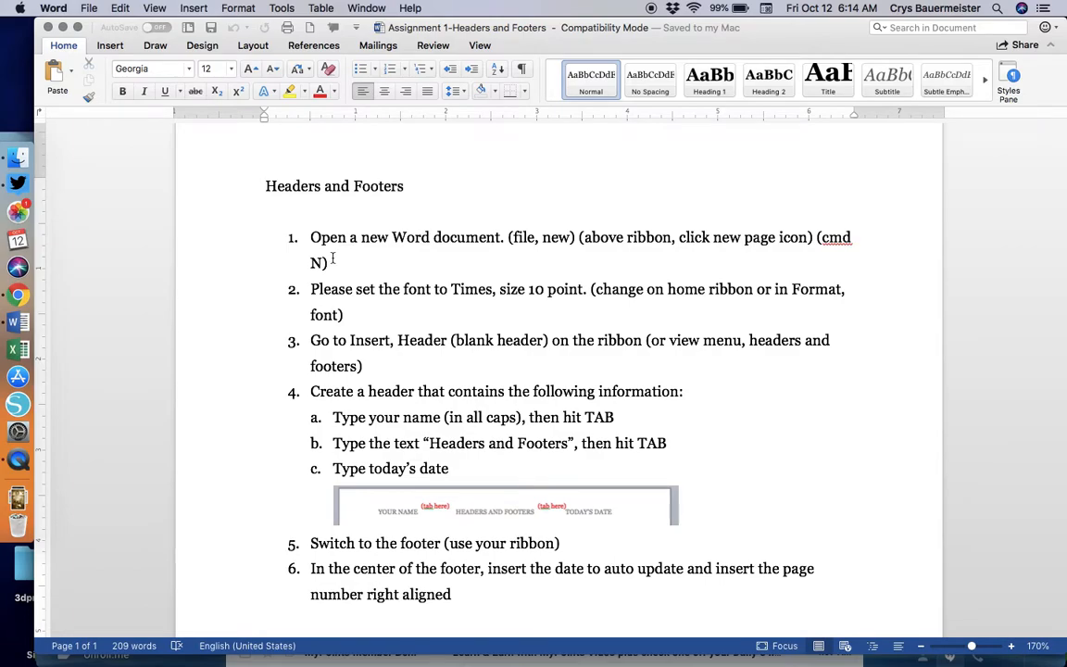
scroll(332, 259, down, 3)
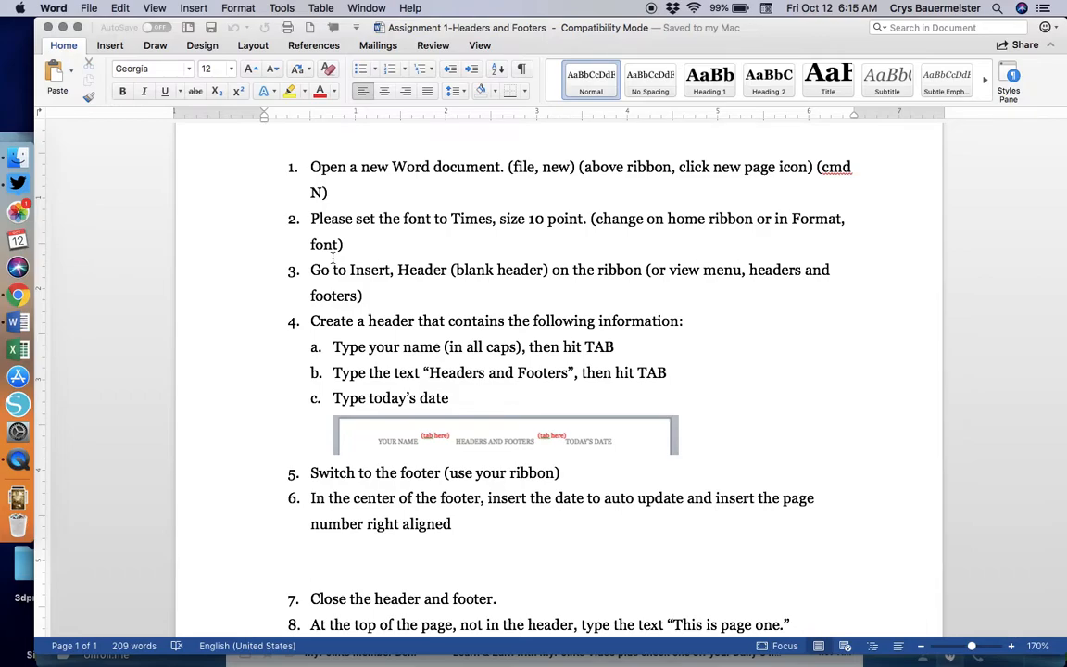
mouse_move(1, 2)
click(190, 70)
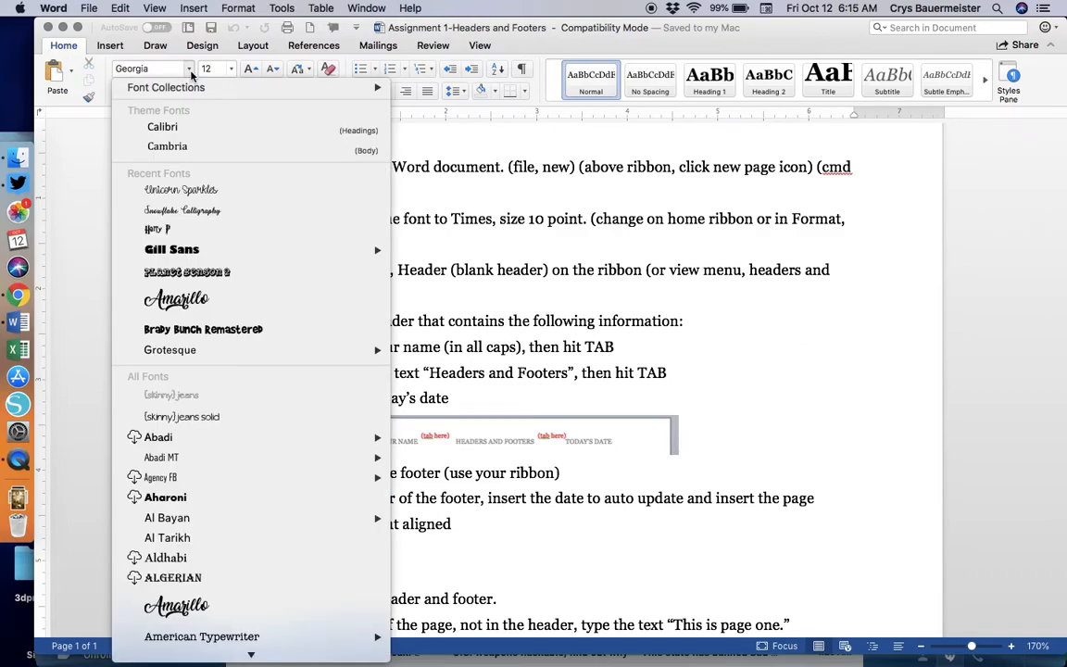
click(169, 67)
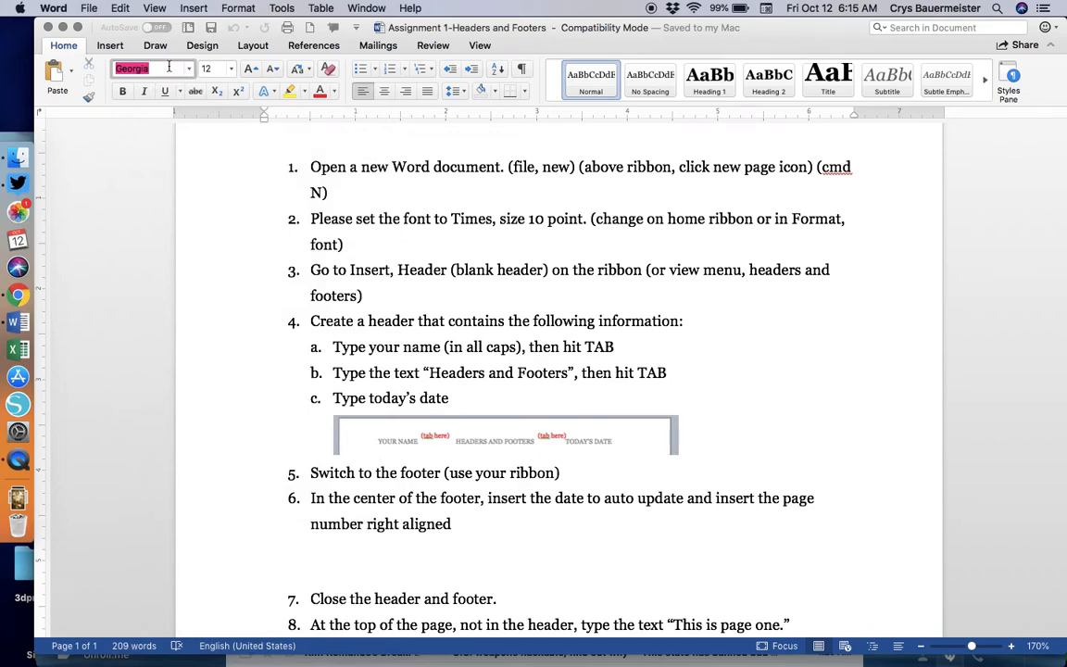
text(Times)
key(Escape)
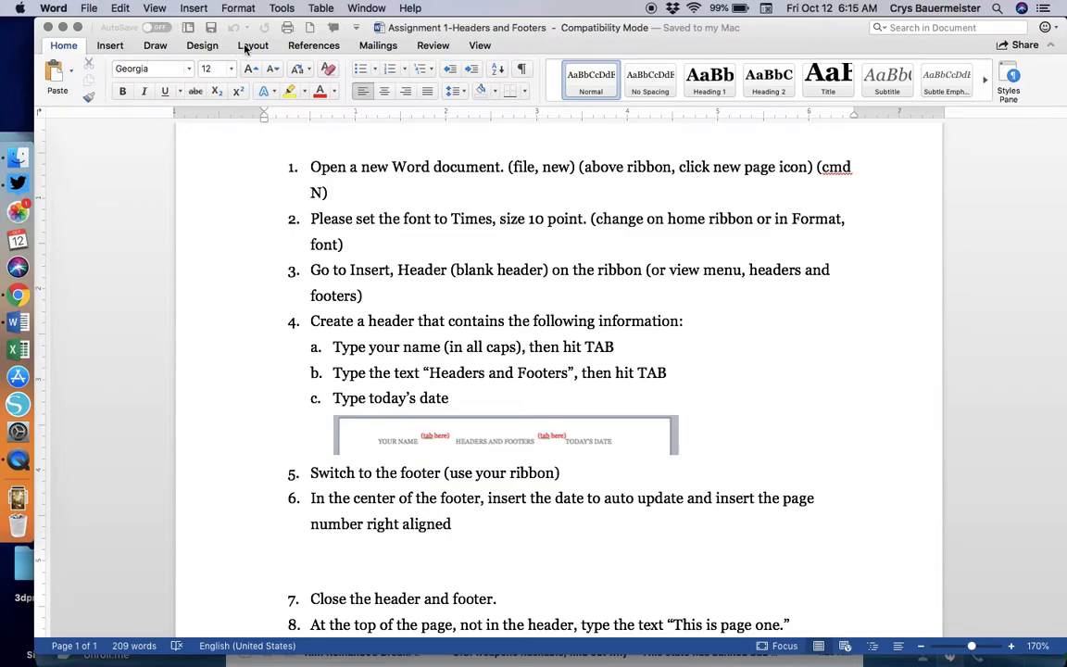
- Set the font at the insertion point to Times through the Font dialog
click(248, 7)
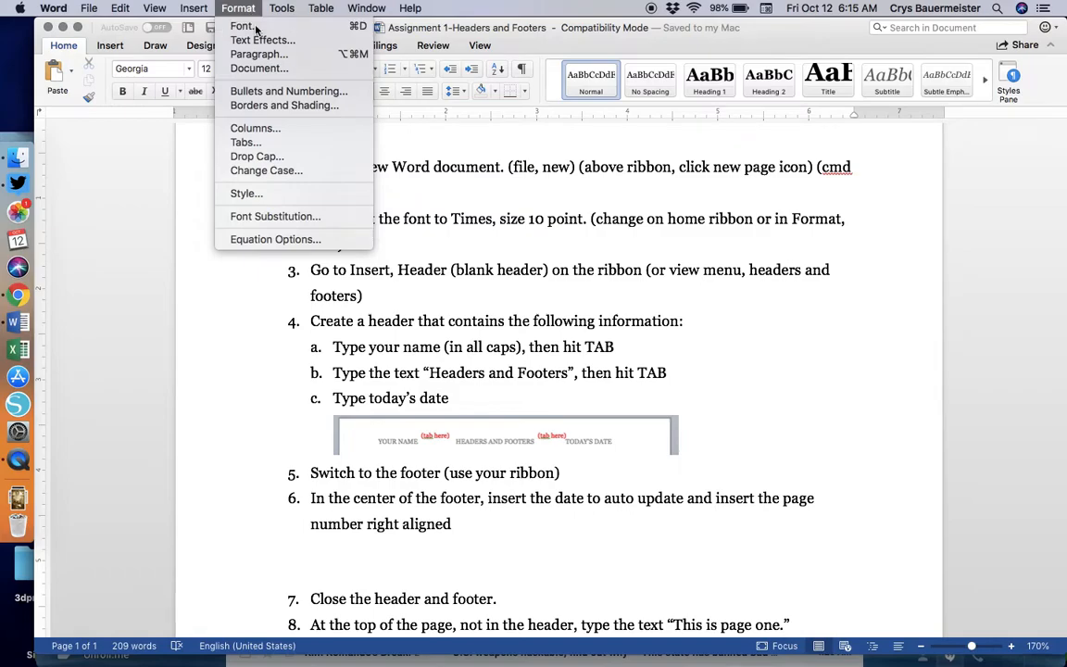
click(243, 26)
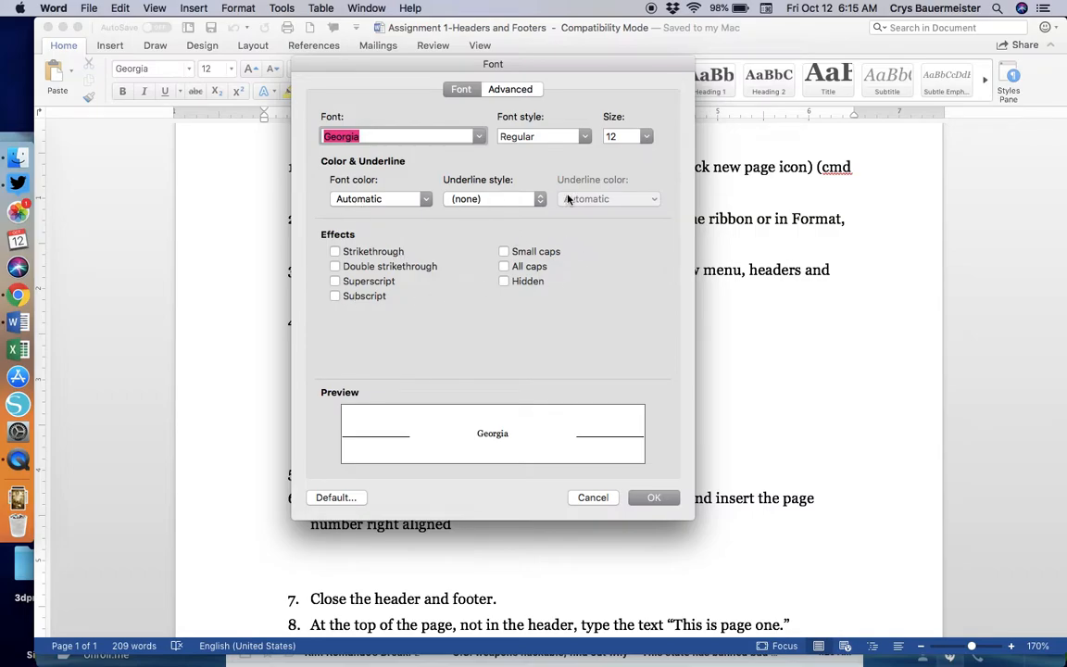
click(478, 137)
text(time)
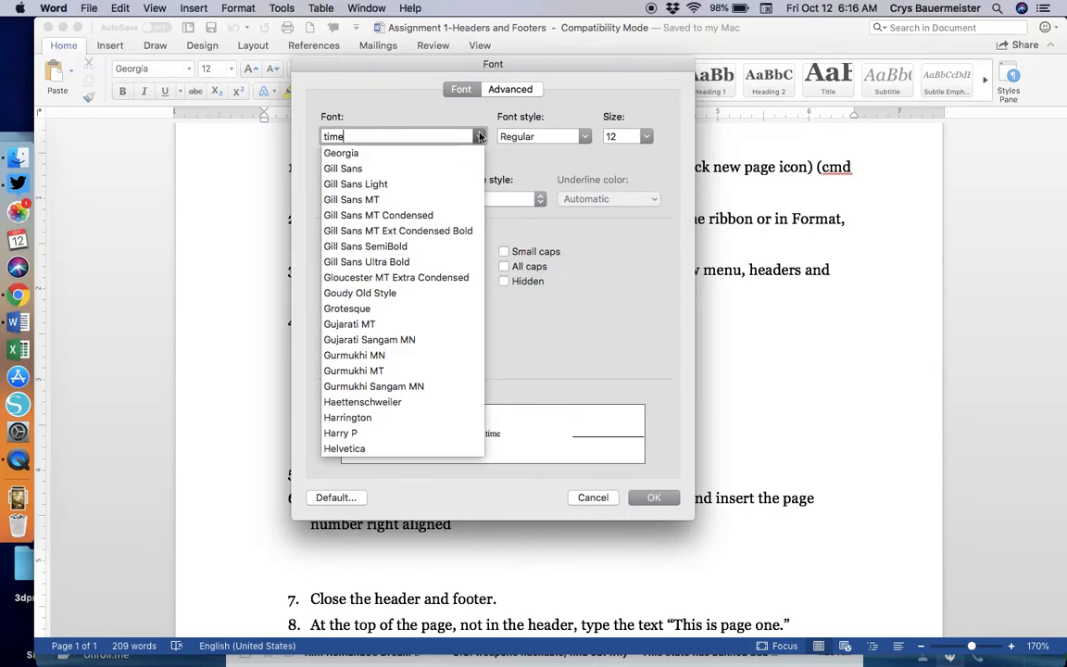
key(Return)
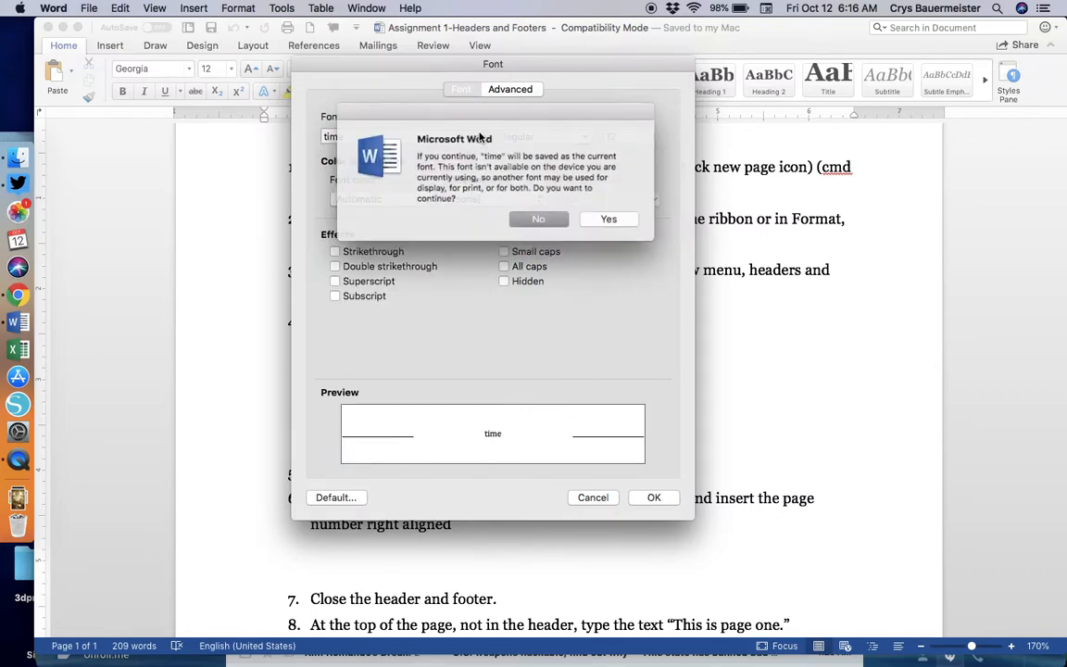
key(Return)
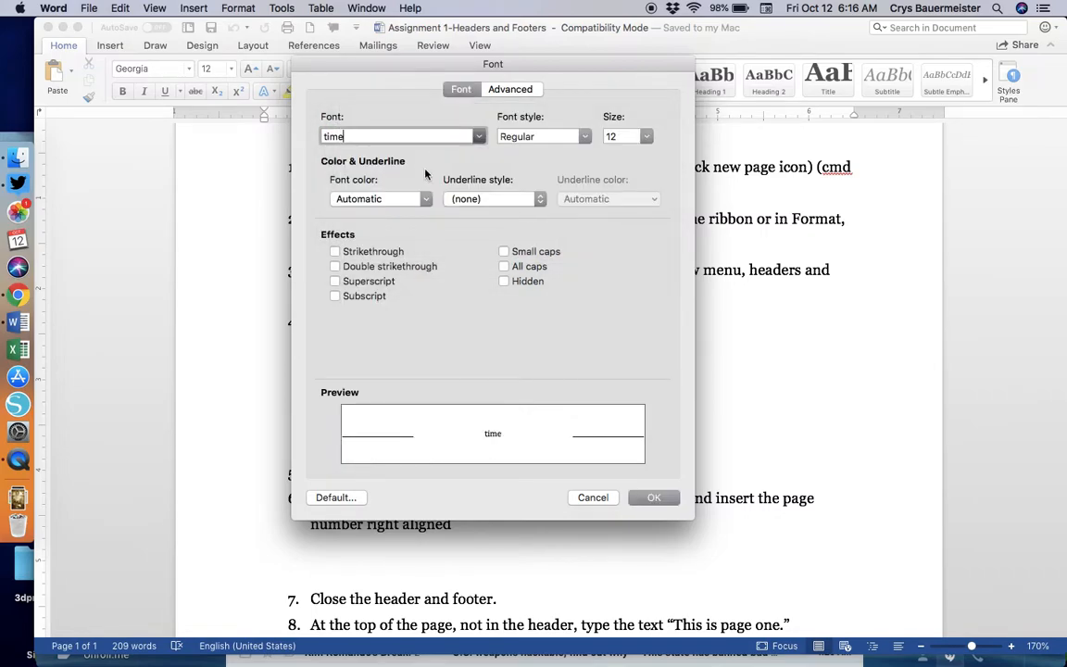
text(s)
key(Return)
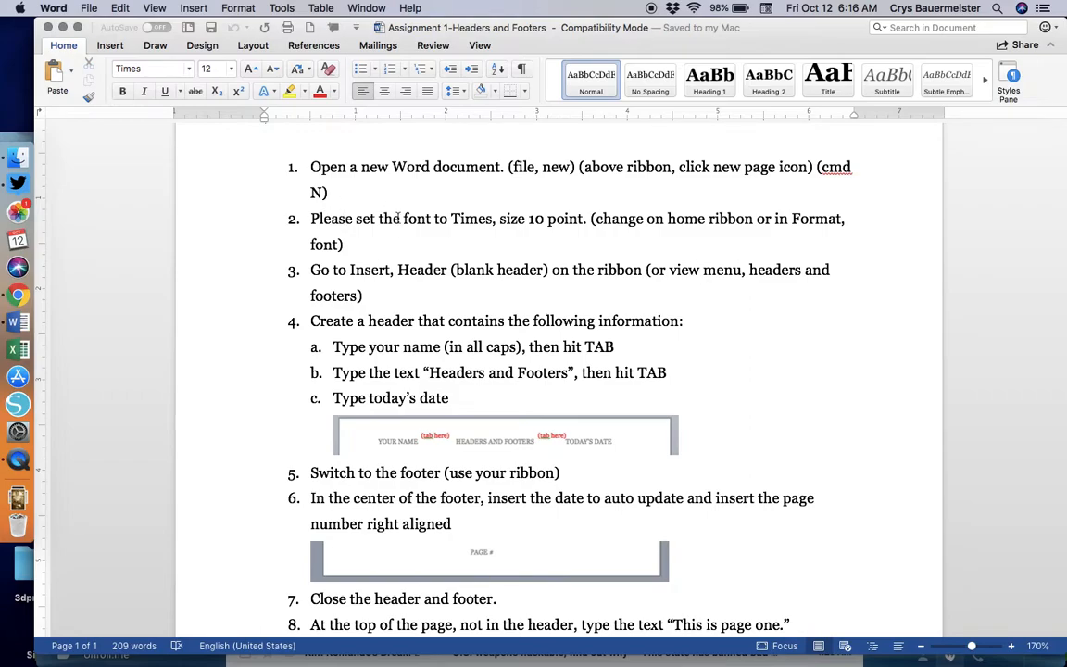
- Examine the commands for inserting and viewing headers and footers, the ruler option, and the document margin settings
scroll(395, 254, down, 3)
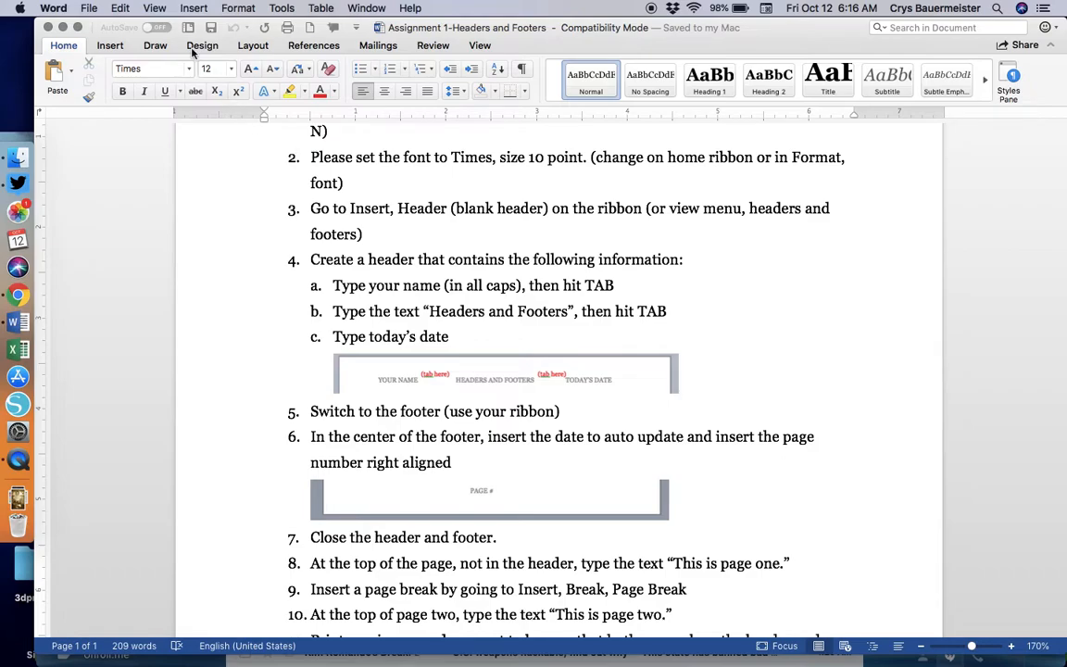
click(109, 48)
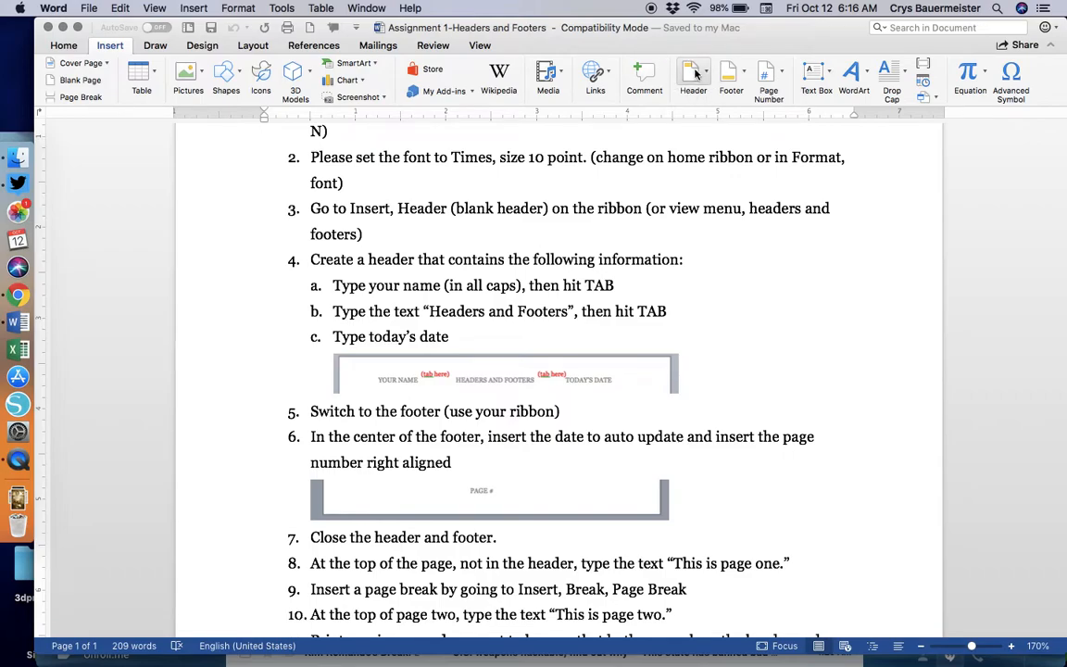
click(155, 8)
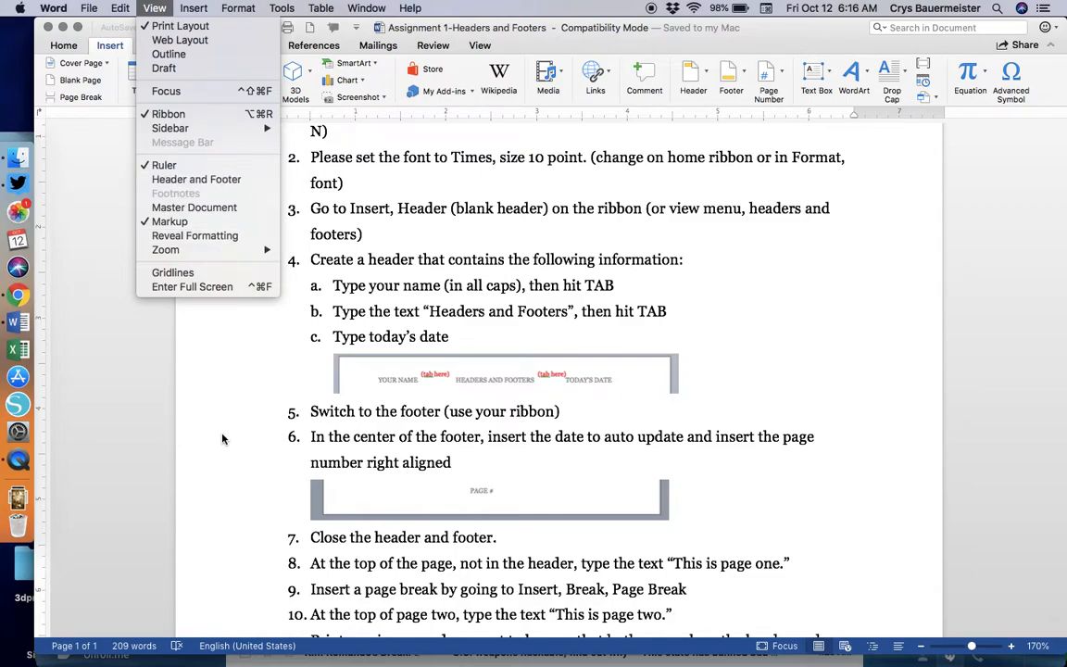
click(422, 208)
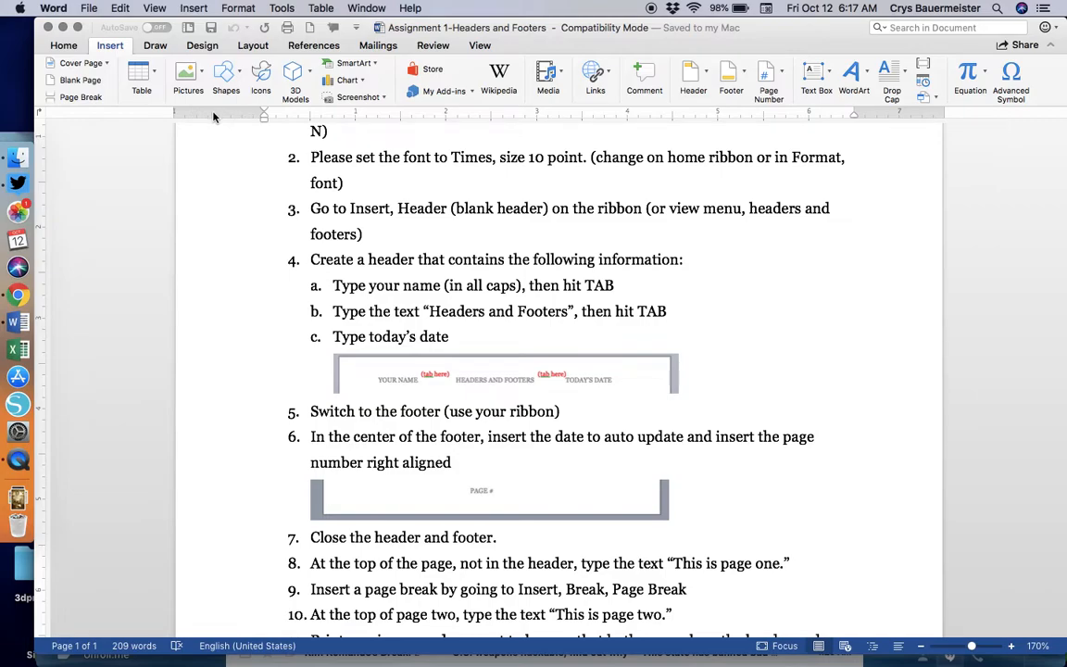
click(155, 8)
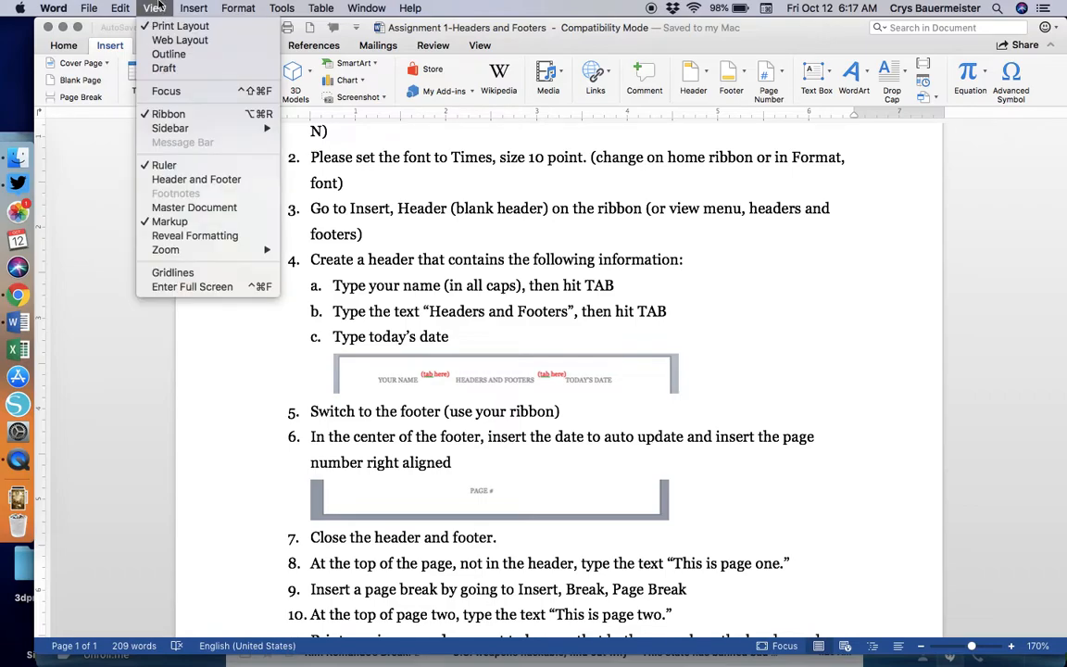
click(165, 167)
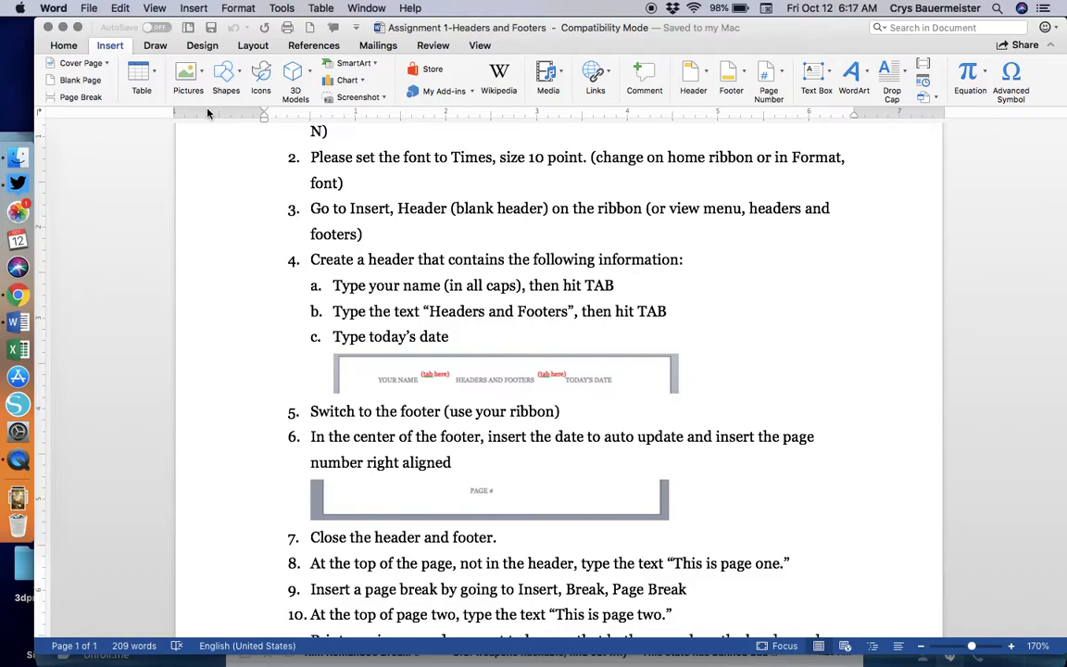
double_click(207, 113)
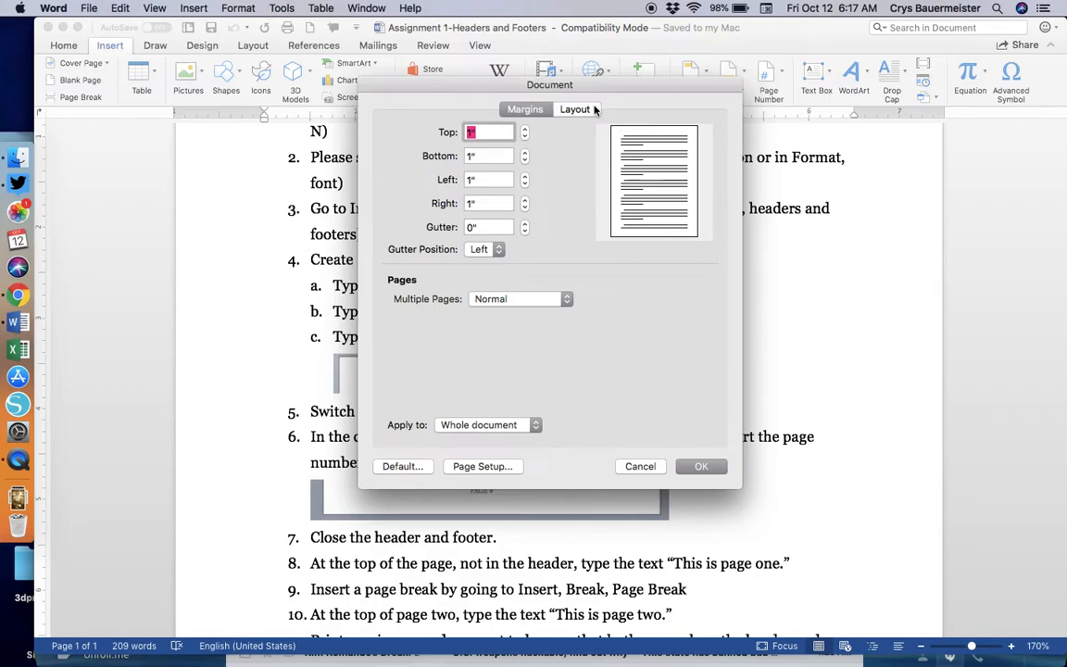
click(639, 466)
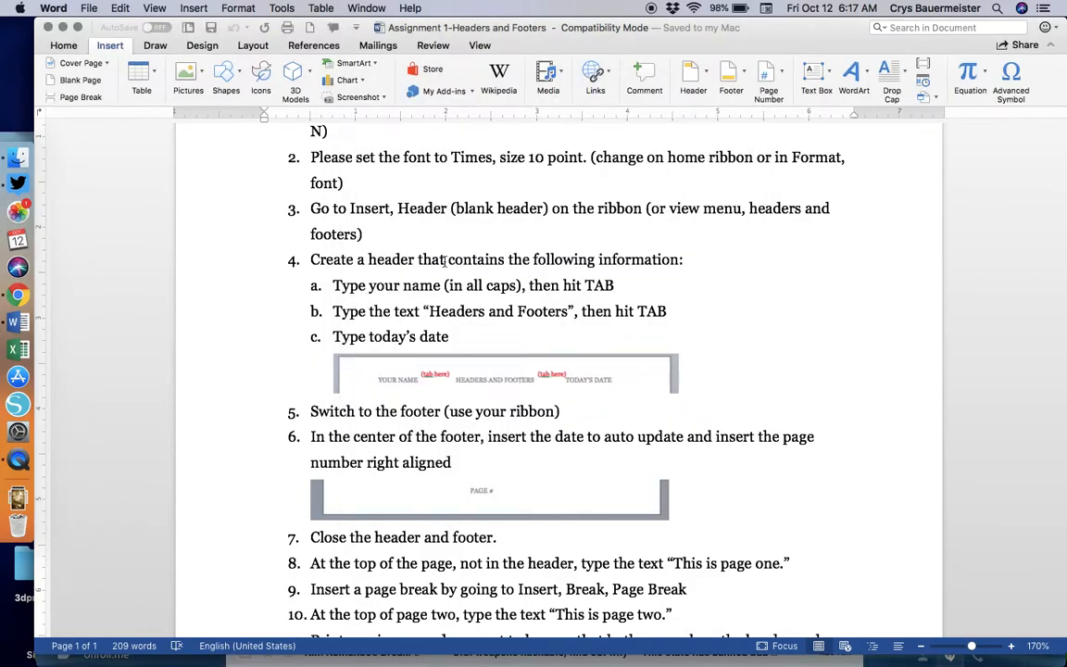
- Open the page header for editing and return to the document body
scroll(364, 267, up, 5)
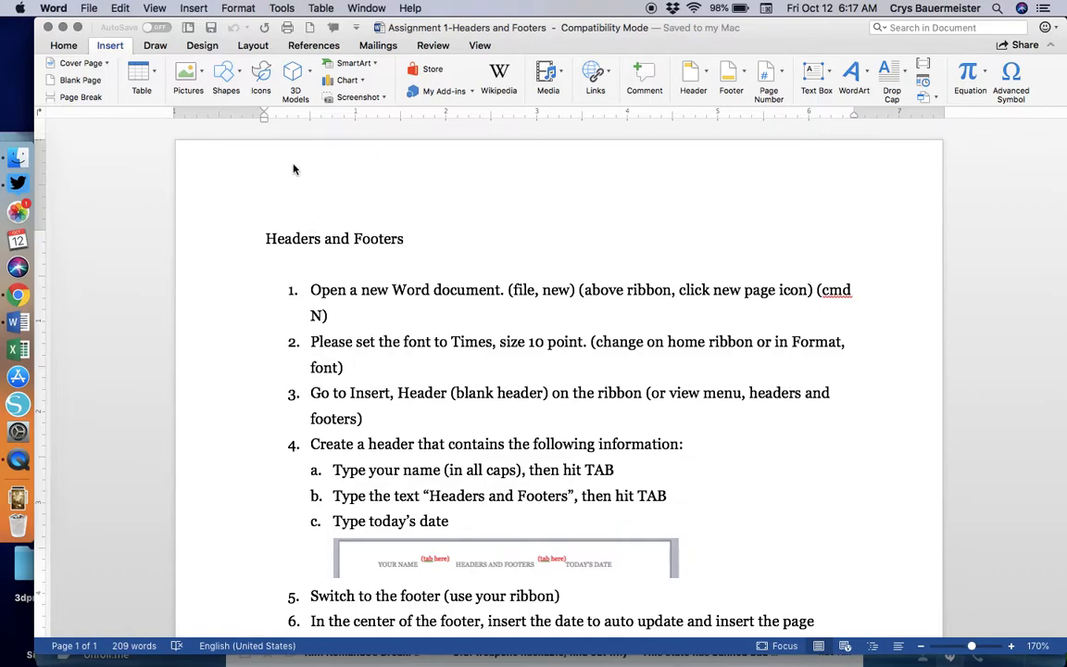
double_click(421, 169)
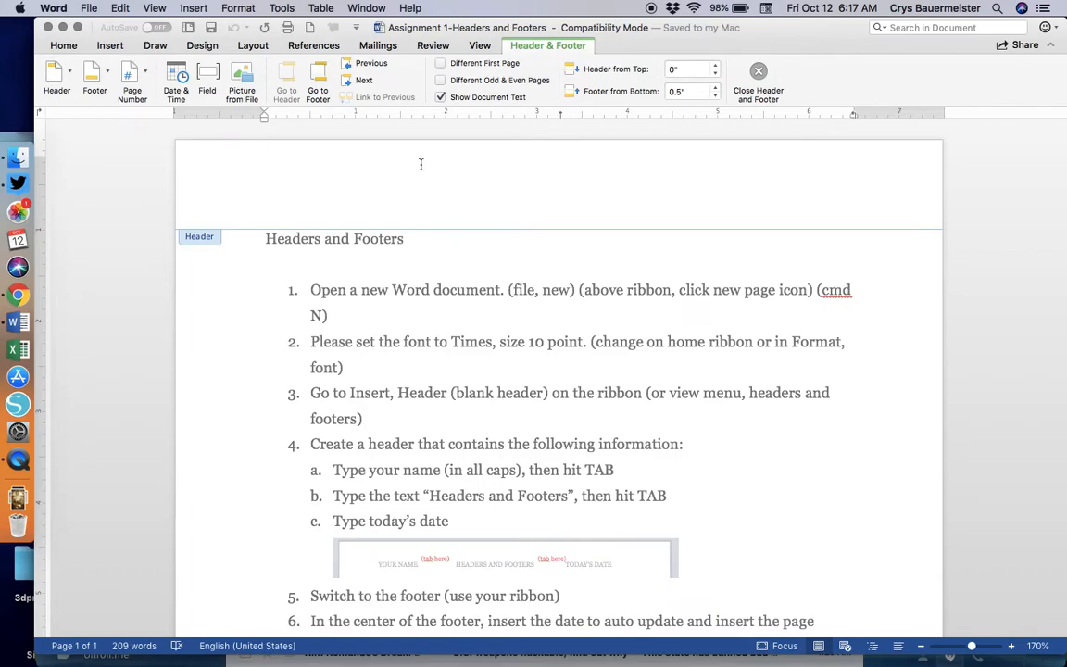
double_click(256, 318)
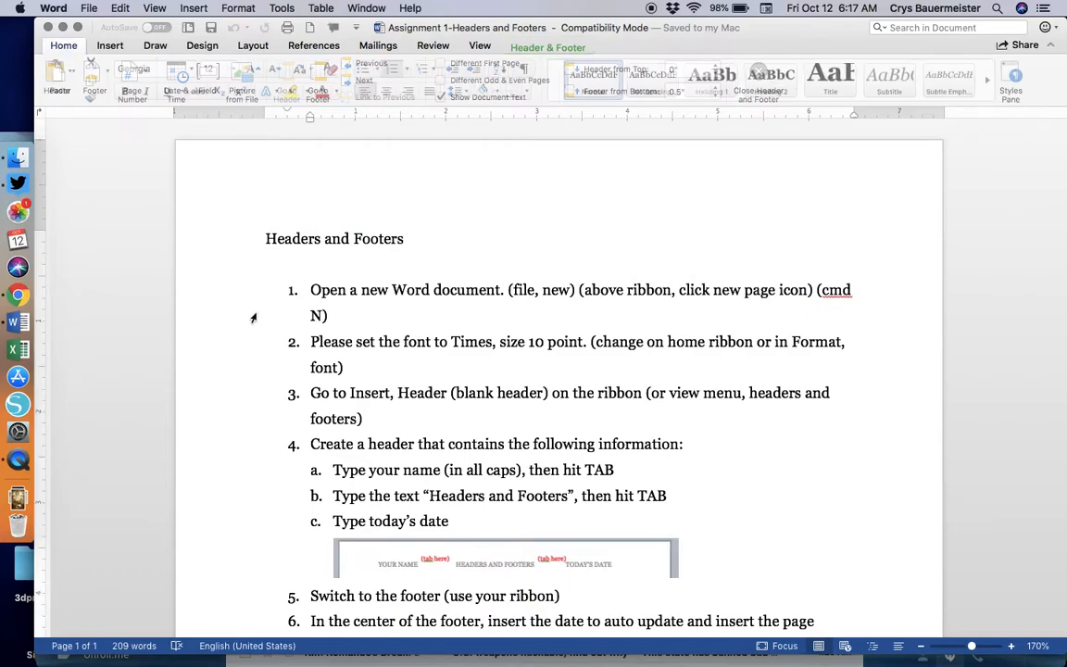
- Insert a blank header, delete its placeholder text and return to the document body
click(111, 48)
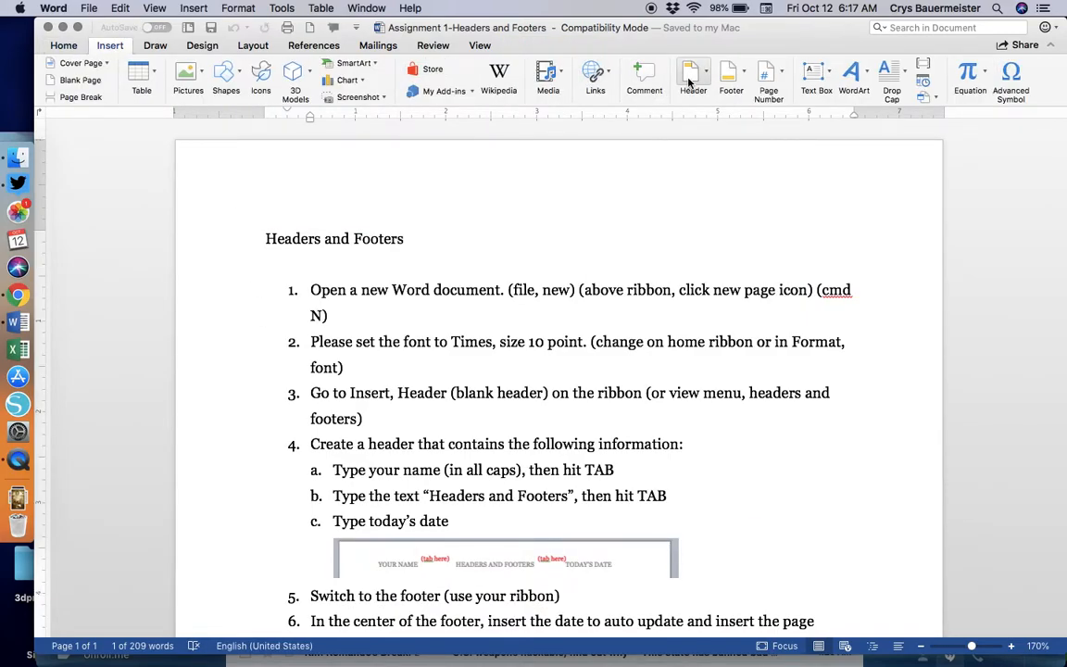
click(689, 82)
click(712, 138)
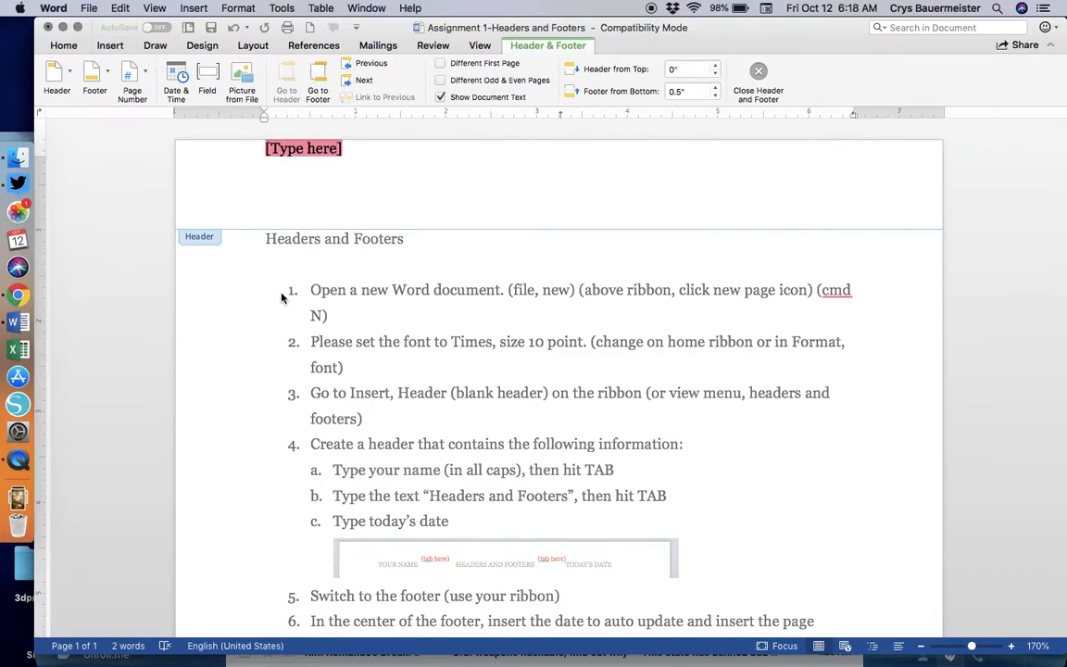
key(BackSpace)
triple_click(314, 313)
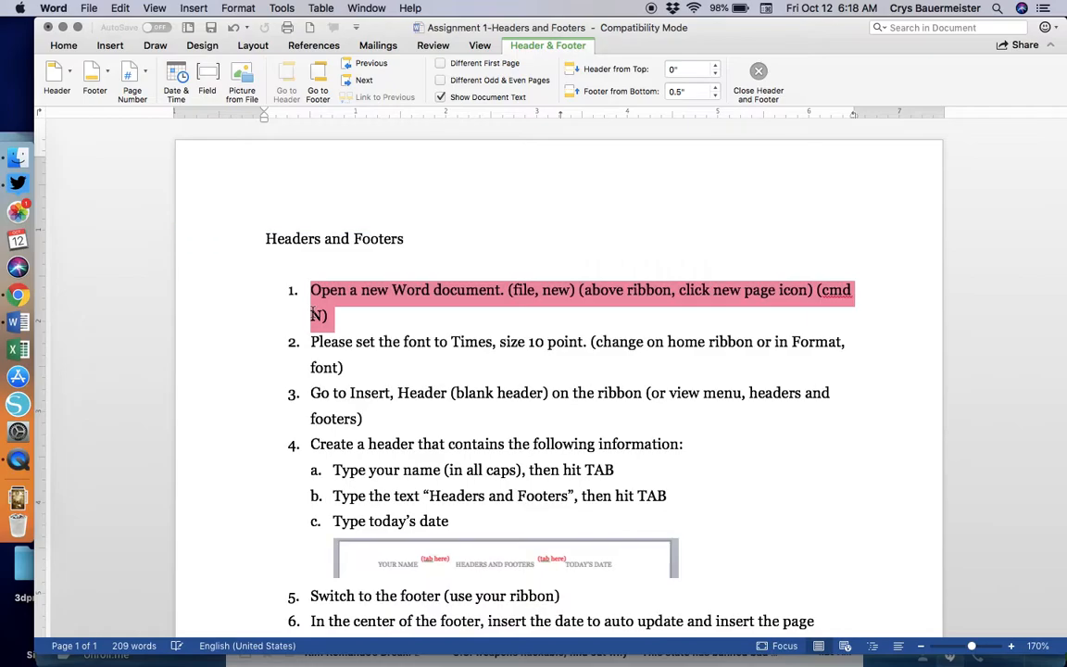
click(382, 309)
- Open the header area through the Header and Footer view command and return to the document body
click(155, 8)
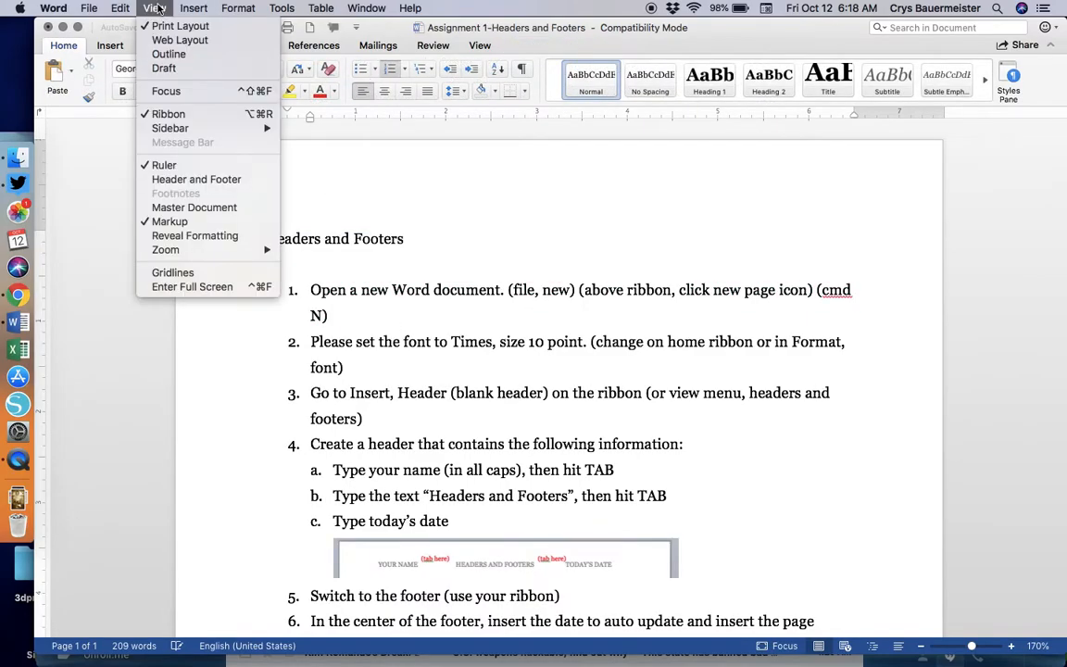
click(179, 179)
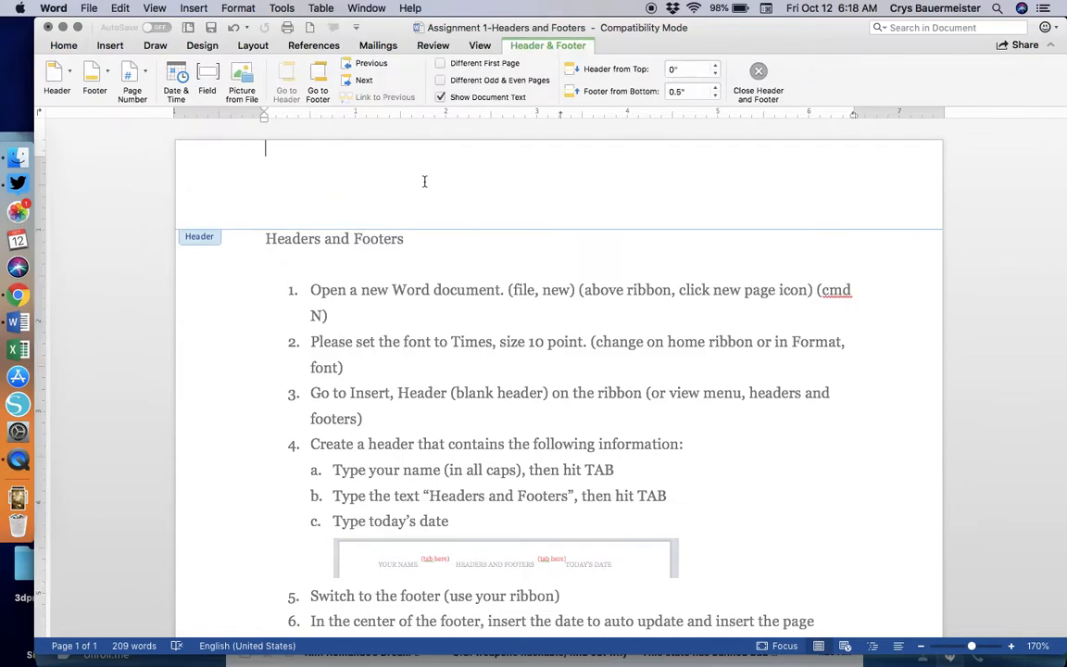
double_click(340, 306)
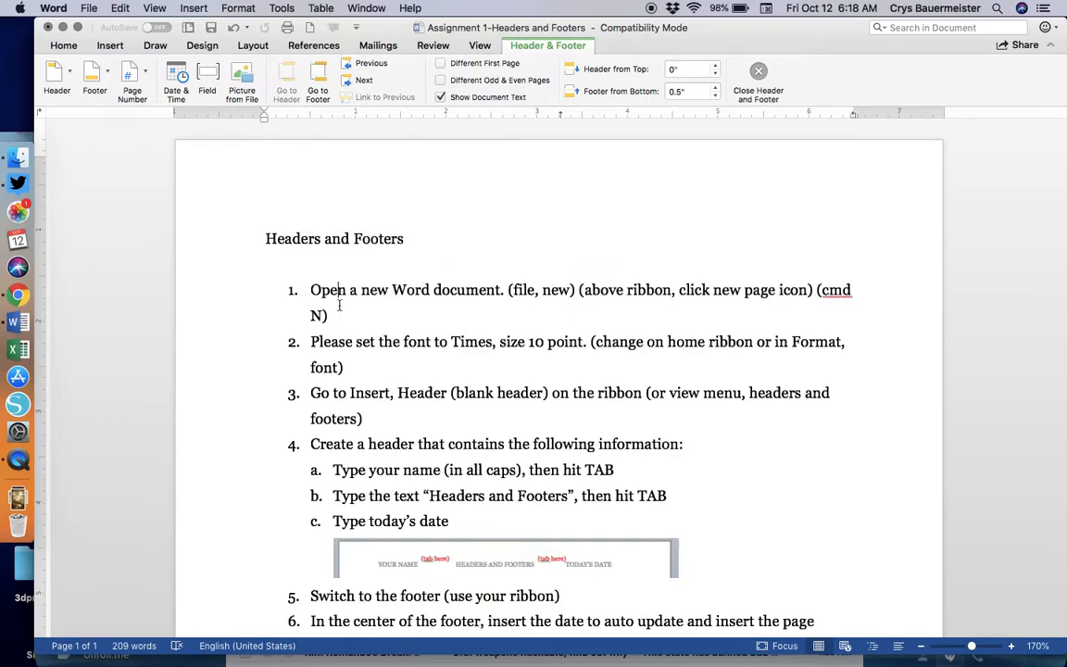
- Undo the blank header insertion and the removal of its placeholder
key(super+z)
key(super+z)
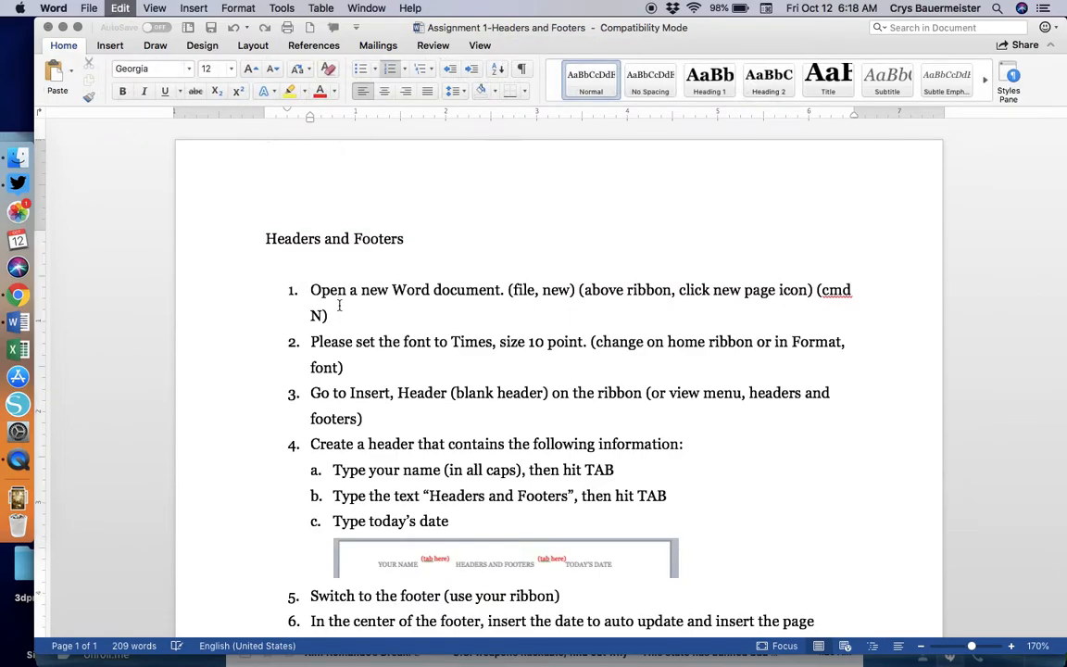
key(super+z)
click(339, 306)
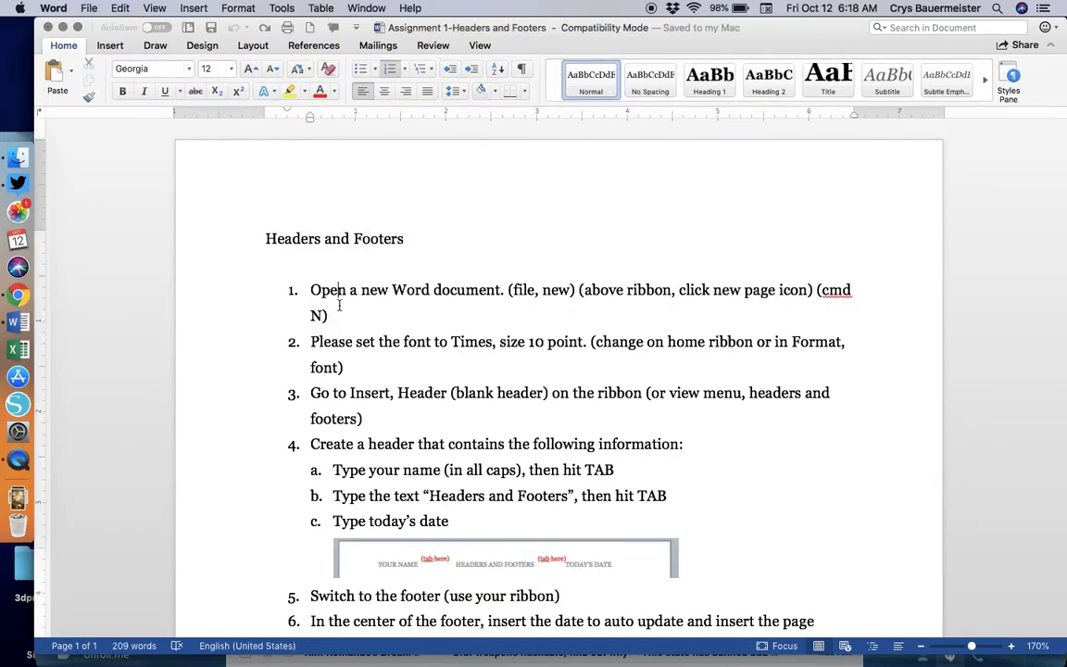
- Enter "typing" in the page header, try advancing to the center tab stop, and display the text formatting commands
double_click(326, 189)
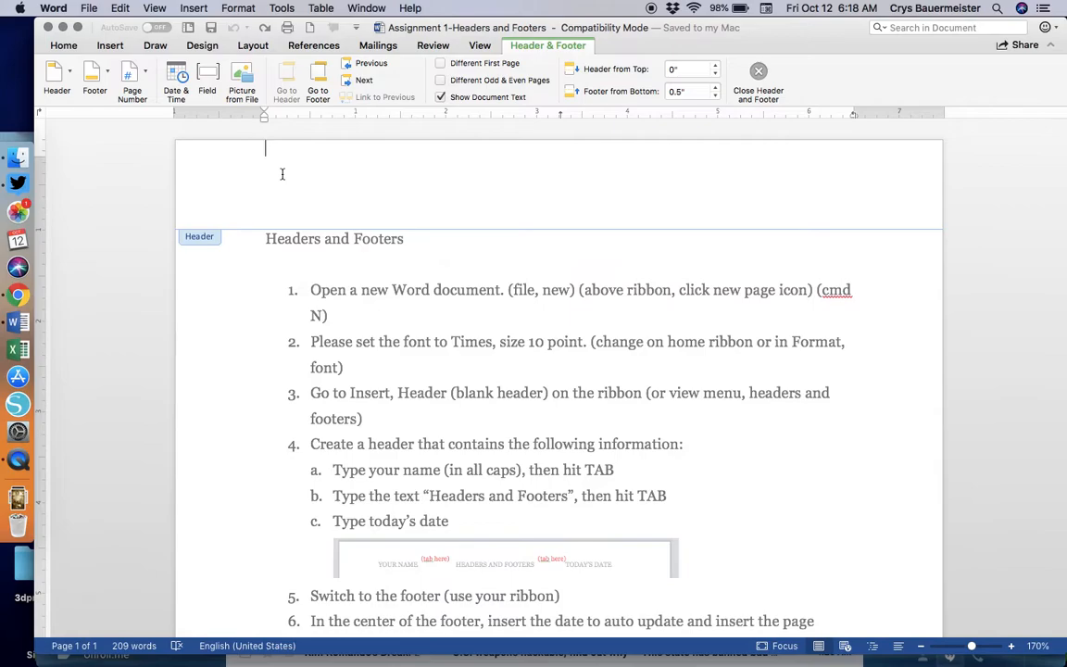
text(typing)
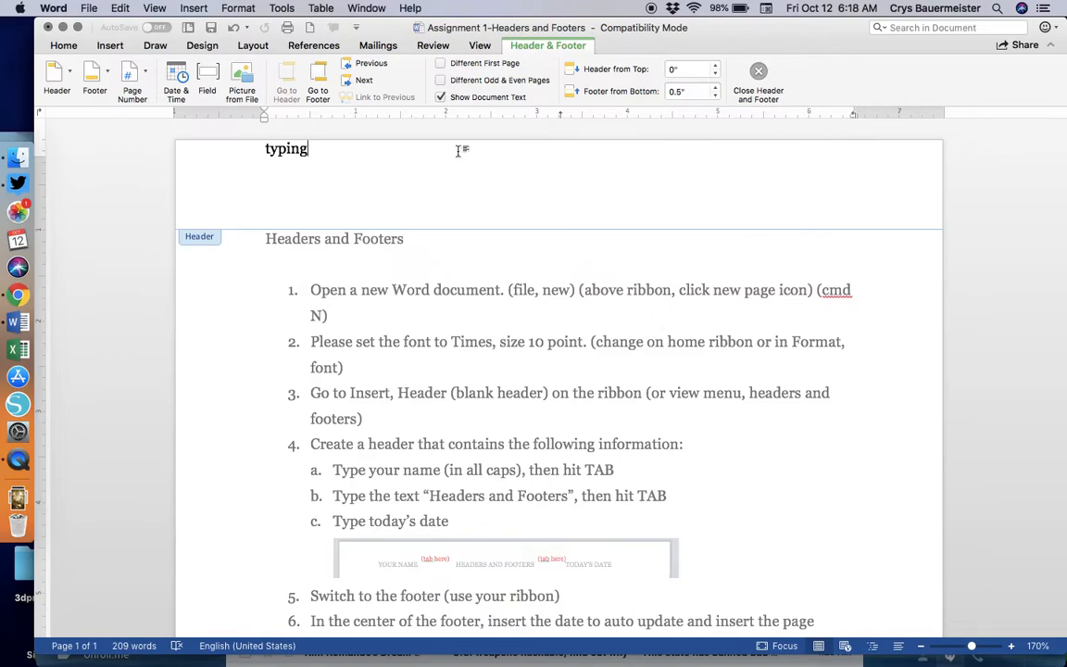
key(Tab)
key(BackSpace)
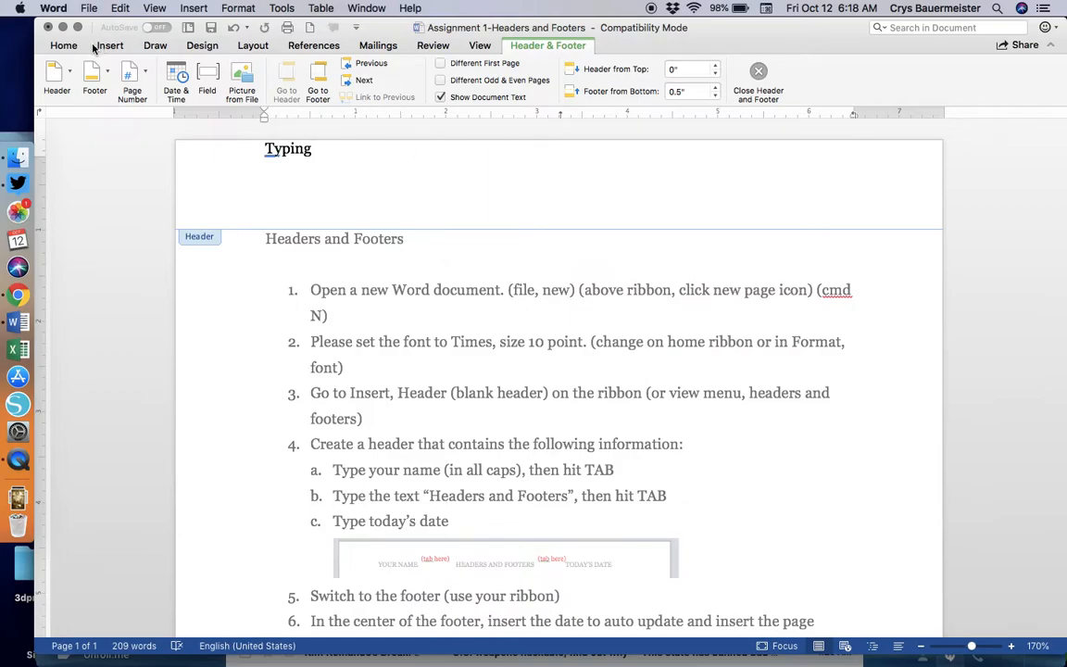
click(66, 46)
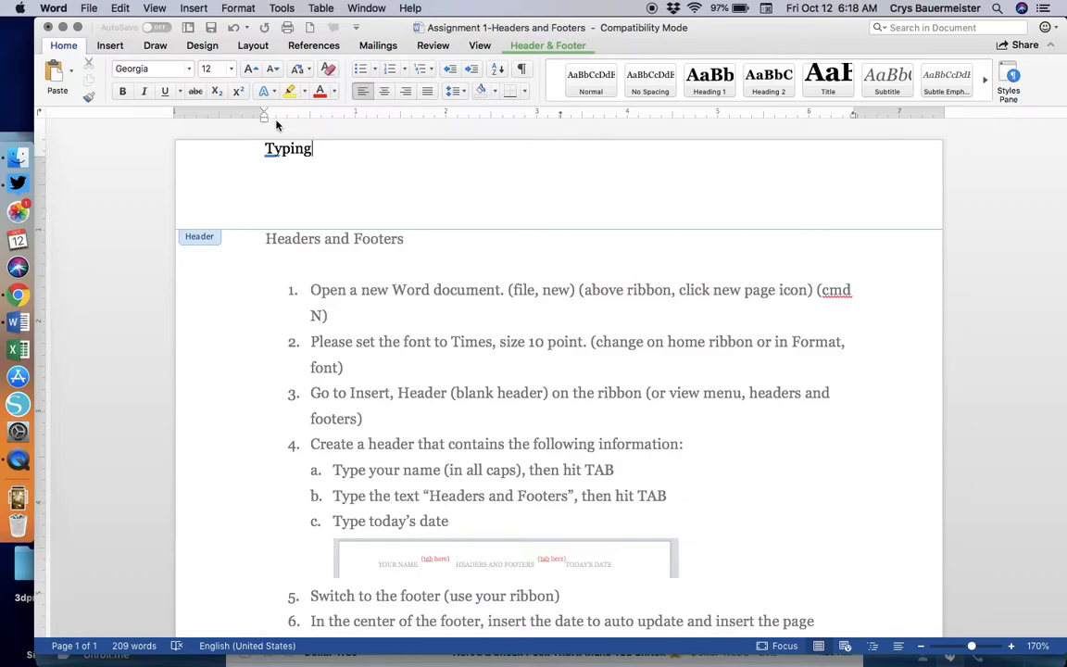
- Delete the sample word from the header and bring back the header and footer commands
key(BackSpace)
key(BackSpace)
key(BackSpace)
key(BackSpace)
key(BackSpace)
key(BackSpace)
click(548, 45)
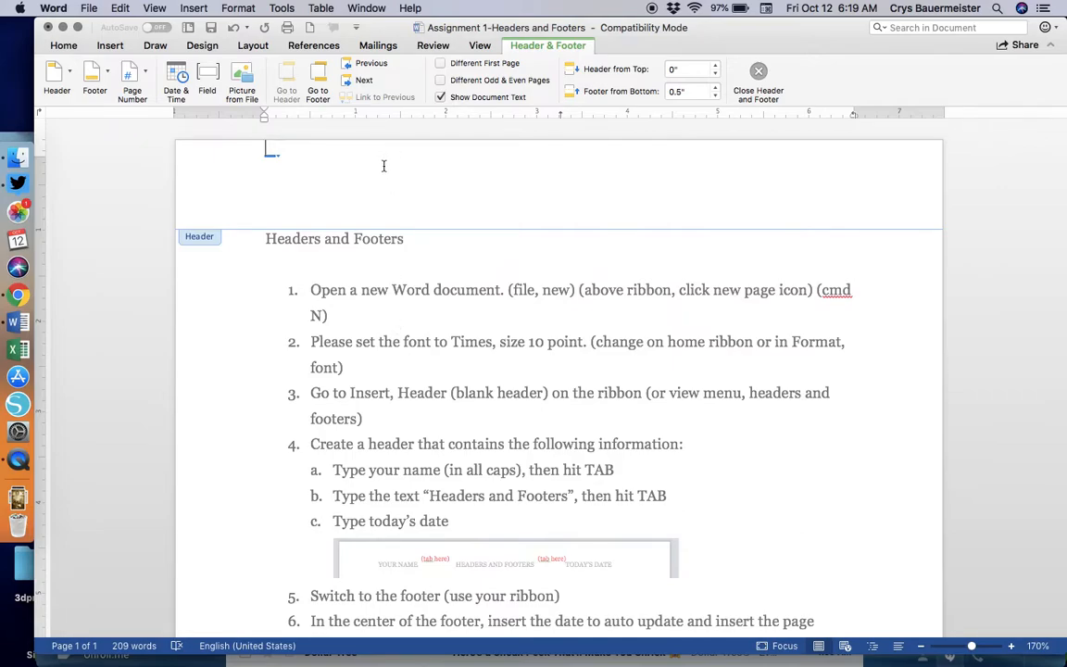
- Enter "name" at the start of the page header, check the sample header in the body, and advance to the header's center tab stop
text(name)
double_click(375, 415)
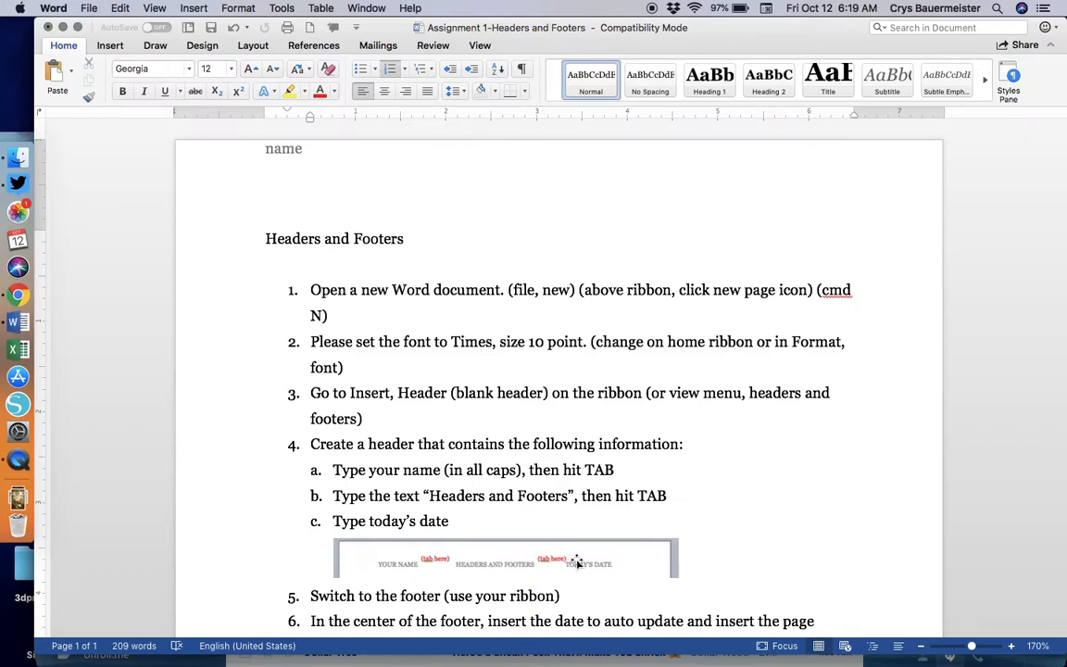
double_click(387, 178)
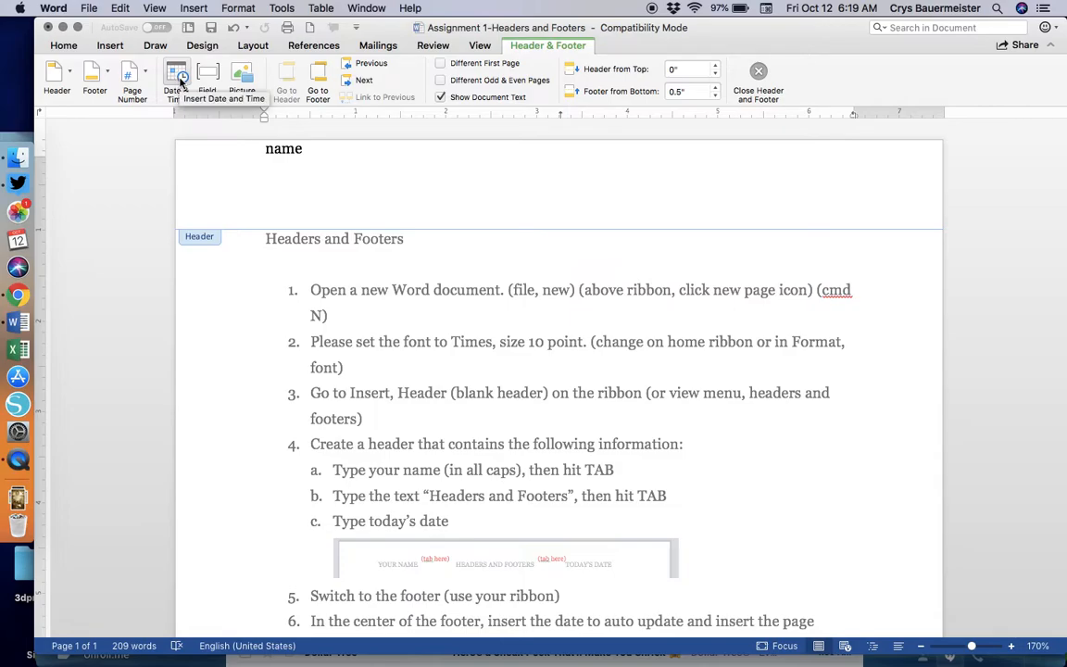
click(334, 163)
key(Tab)
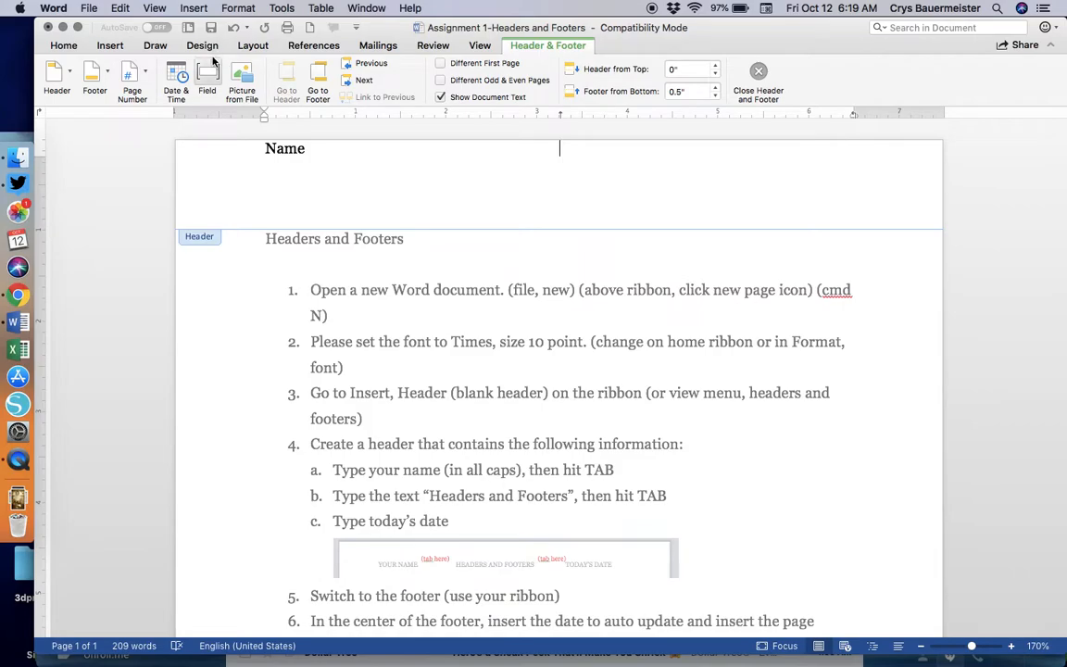
- Insert the date at the header's center in the "Friday, October 12, 2018" format without automatic updating
click(175, 75)
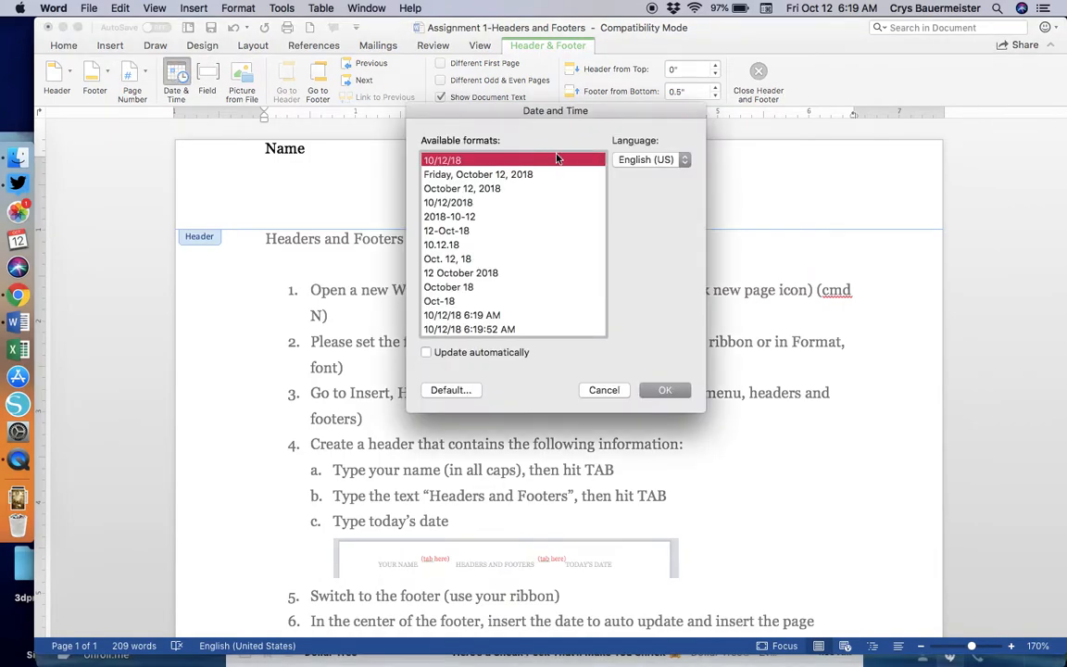
click(465, 176)
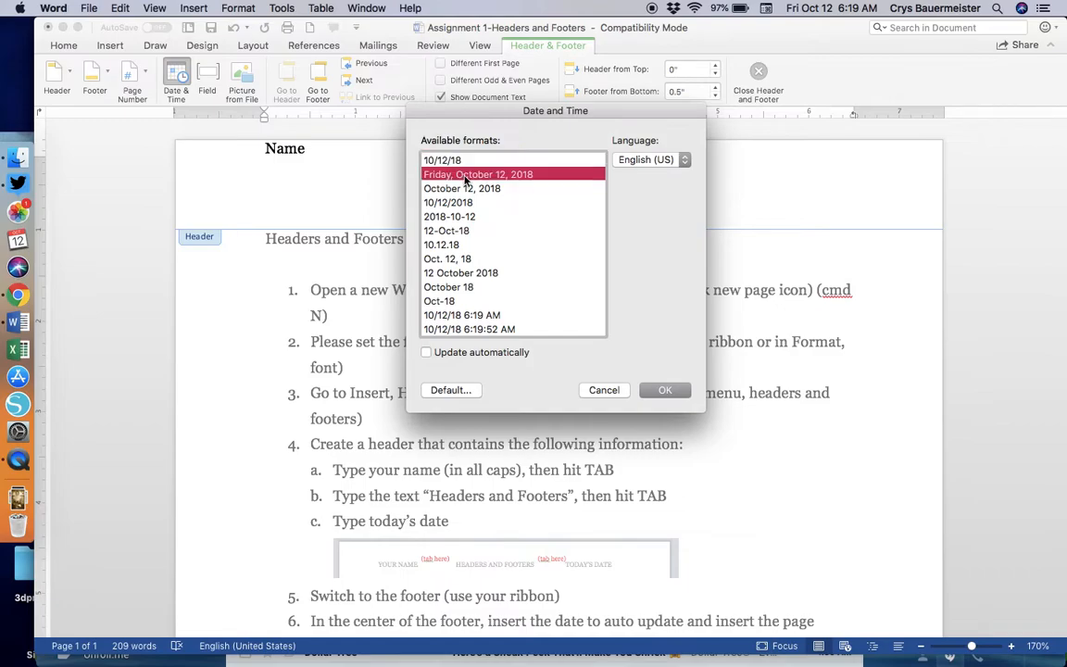
click(682, 394)
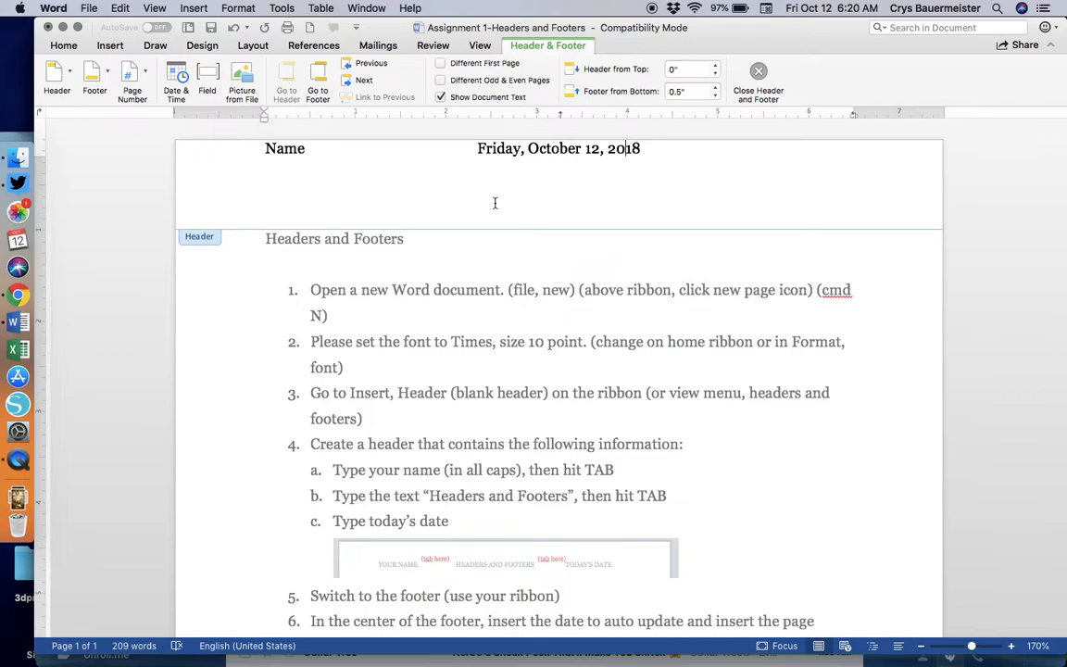
click(662, 143)
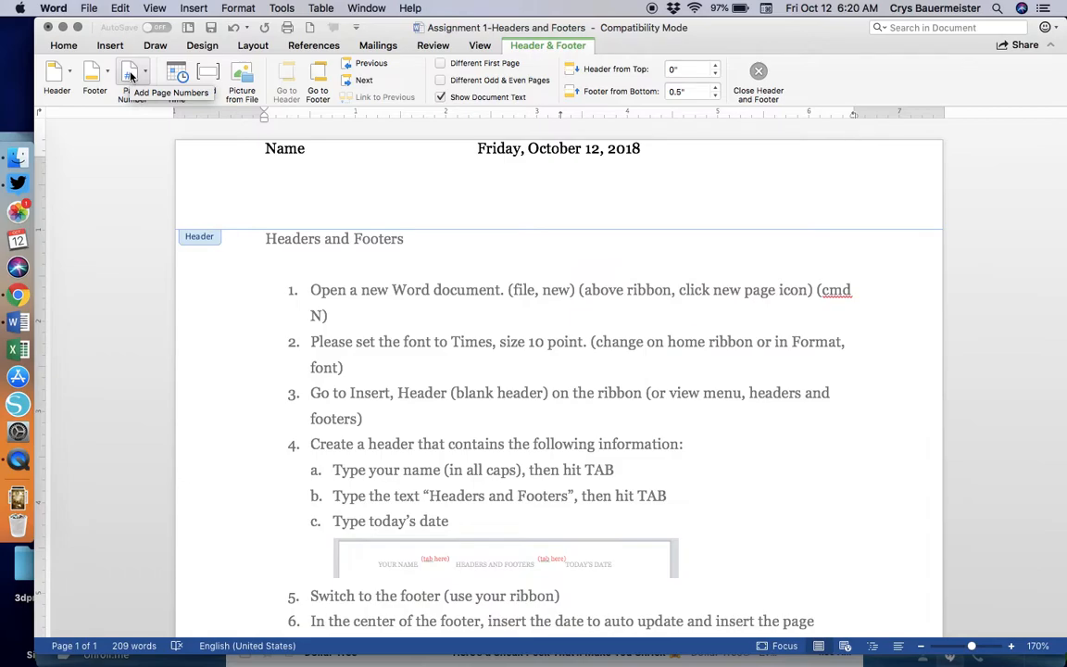
- Create a new blank document, enter "Page 1" in its header and return to the body
key(super+n)
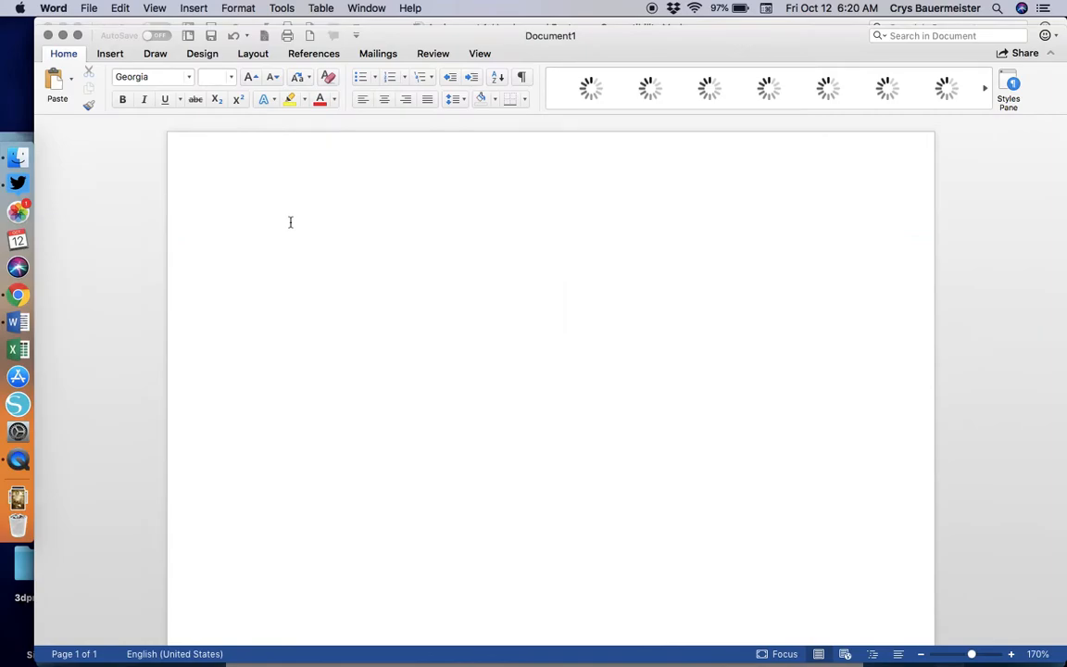
double_click(378, 183)
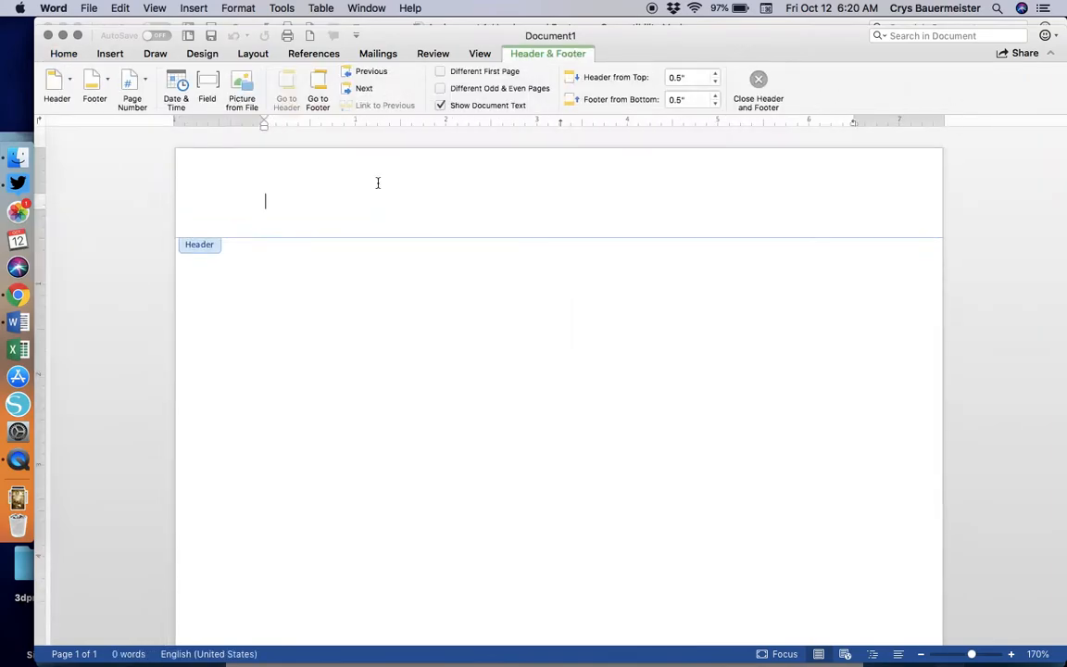
text(page 1)
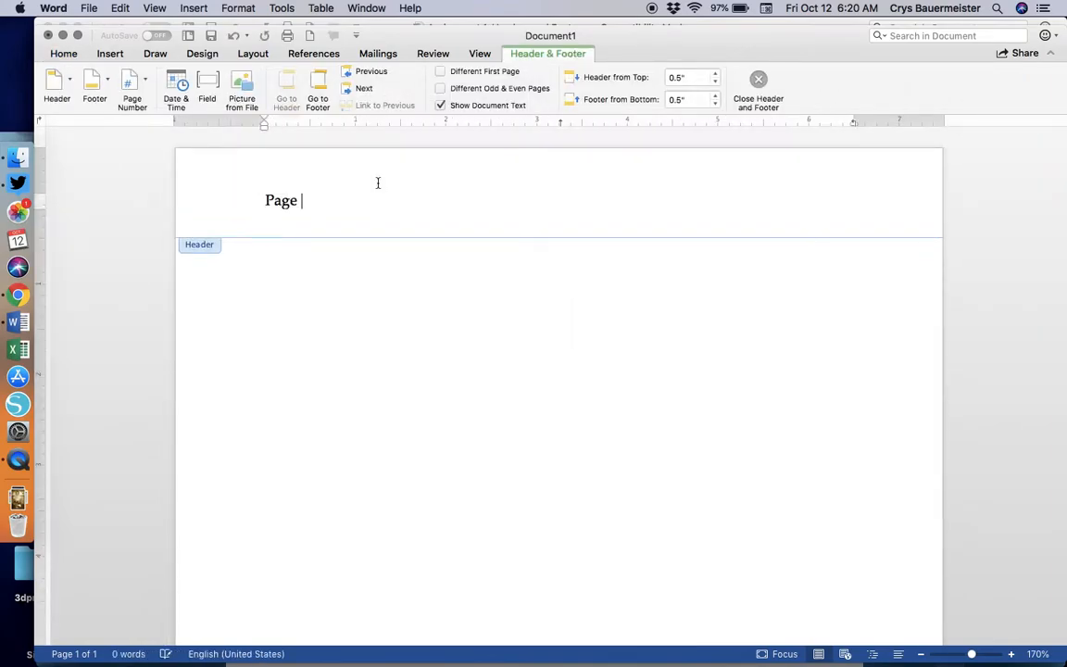
key(Return)
double_click(372, 338)
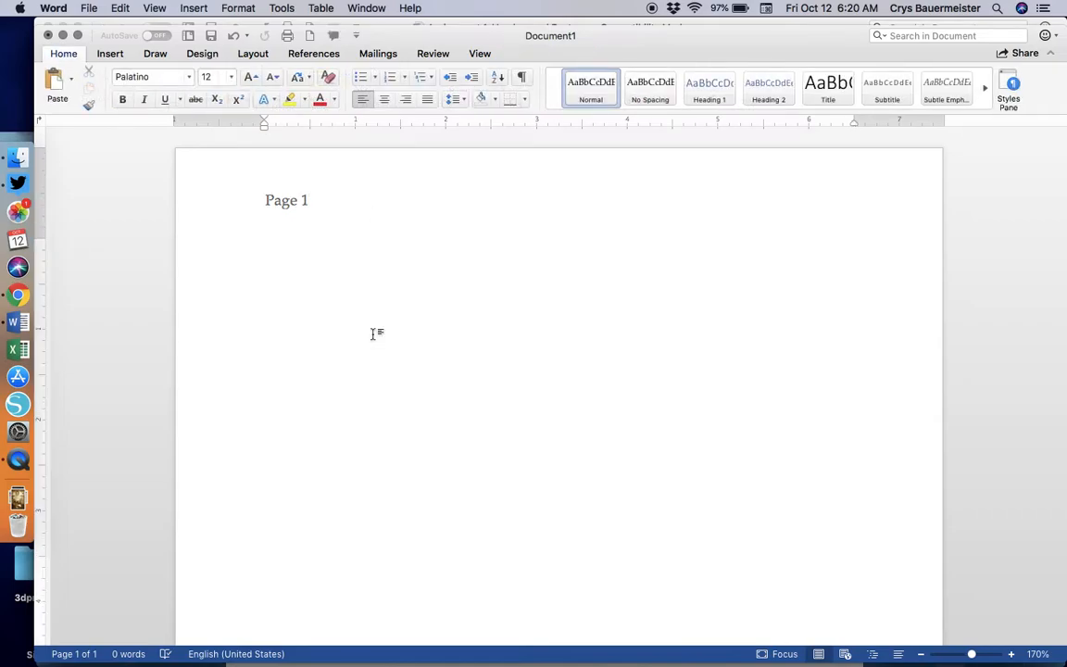
- Add two page breaks to extend the new document to three pages
key(super+Return)
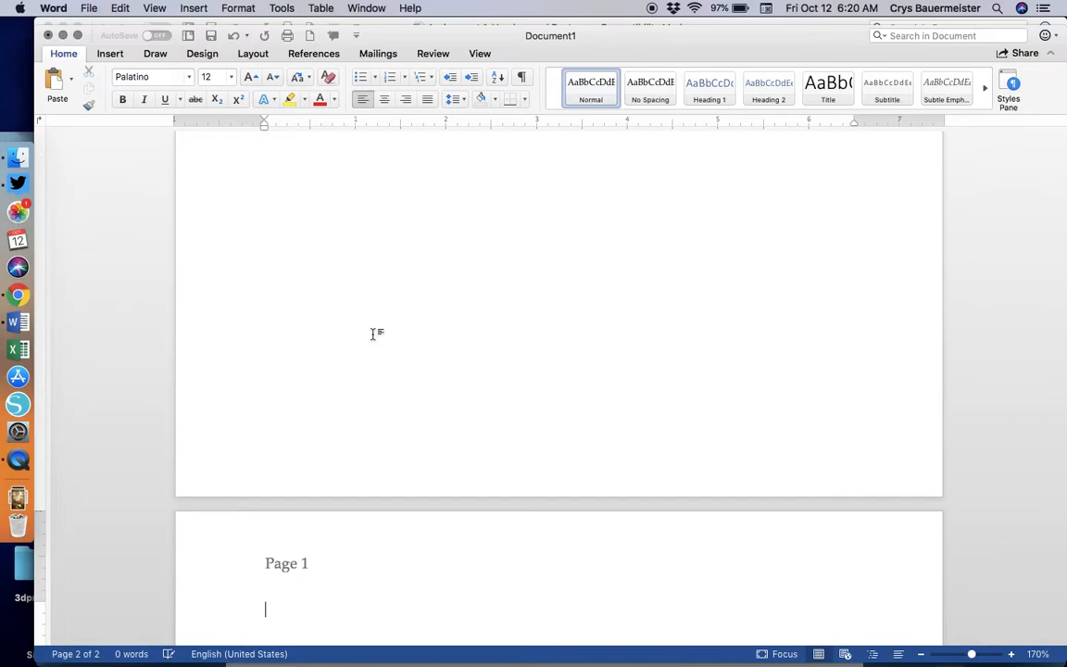
key(super+Return)
scroll(372, 334, down, 5)
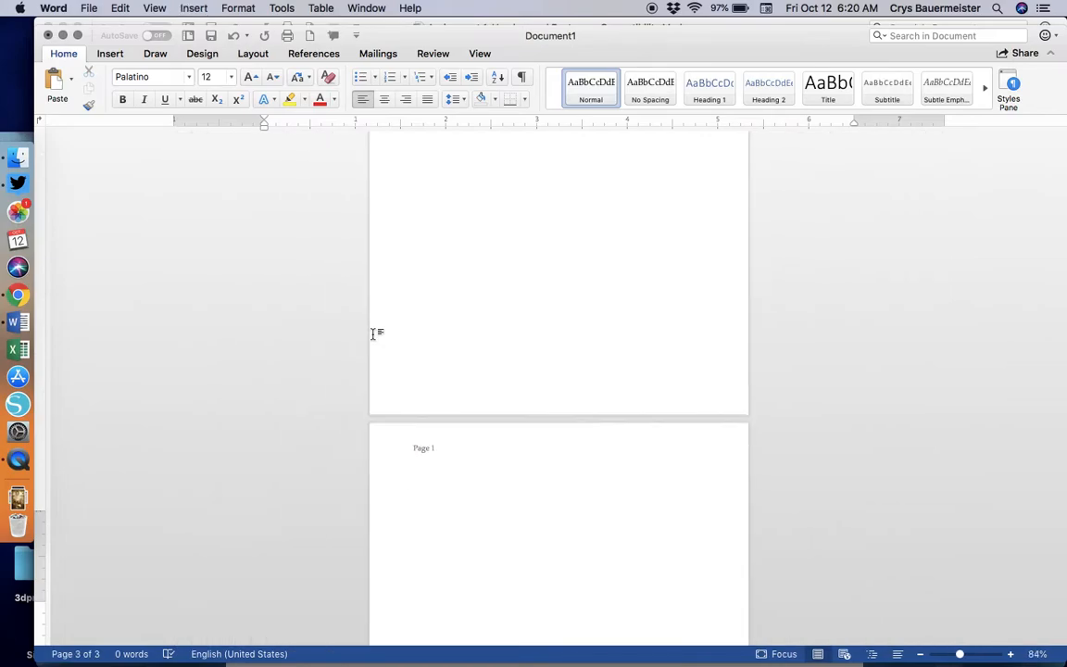
- Examine the manually entered header text on each page of the new document
scroll(495, 266, up, 3)
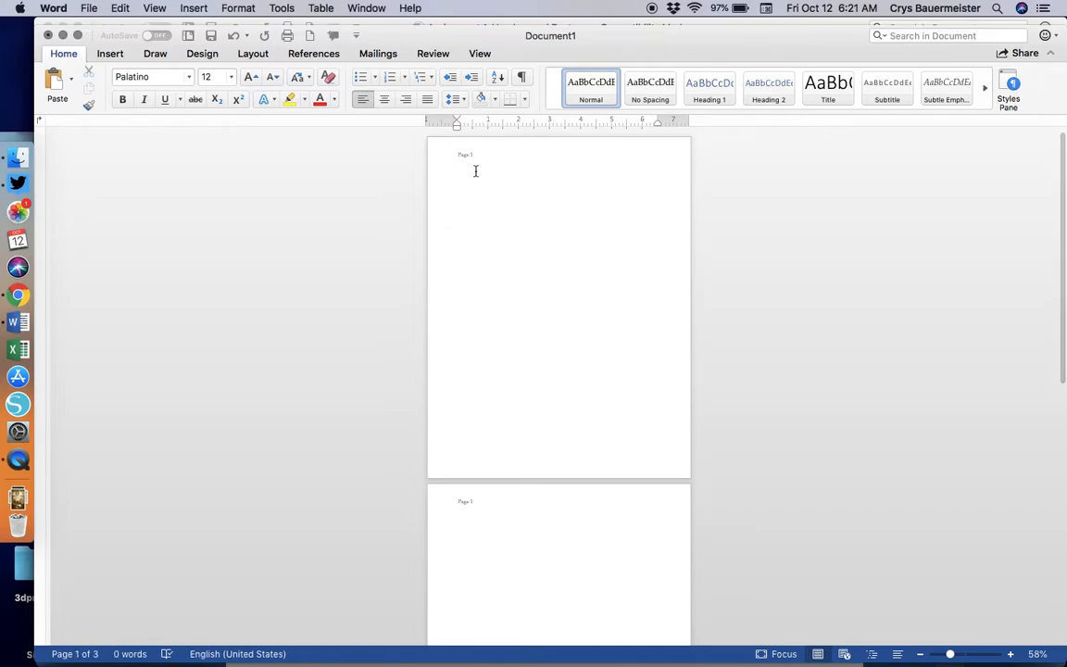
scroll(475, 171, up, 5)
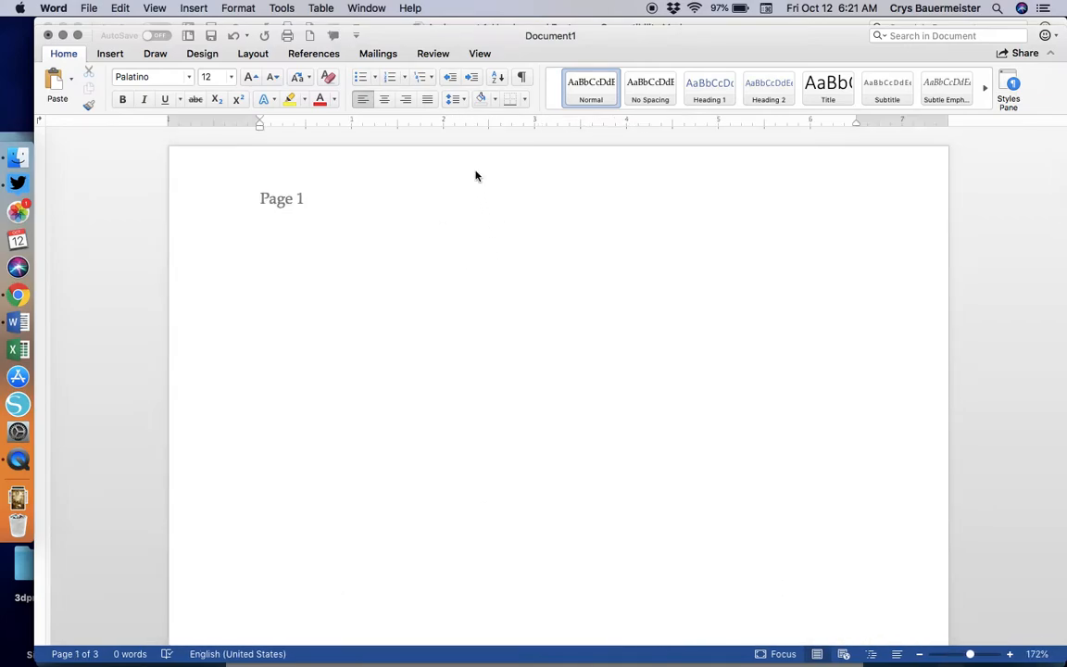
scroll(474, 176, down, 10)
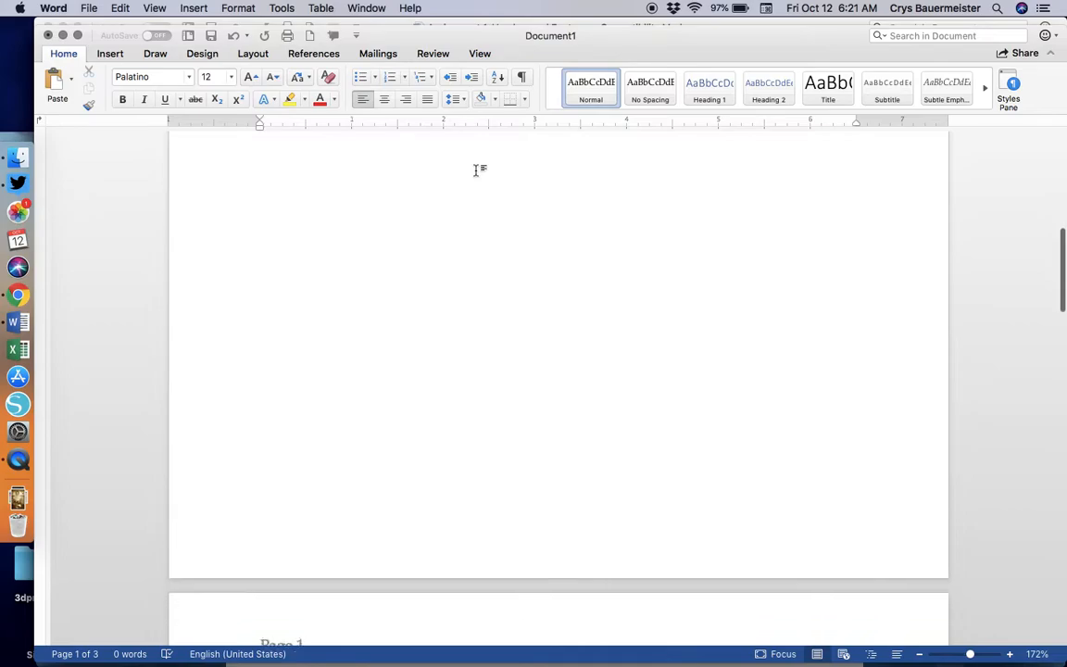
scroll(475, 172, down, 8)
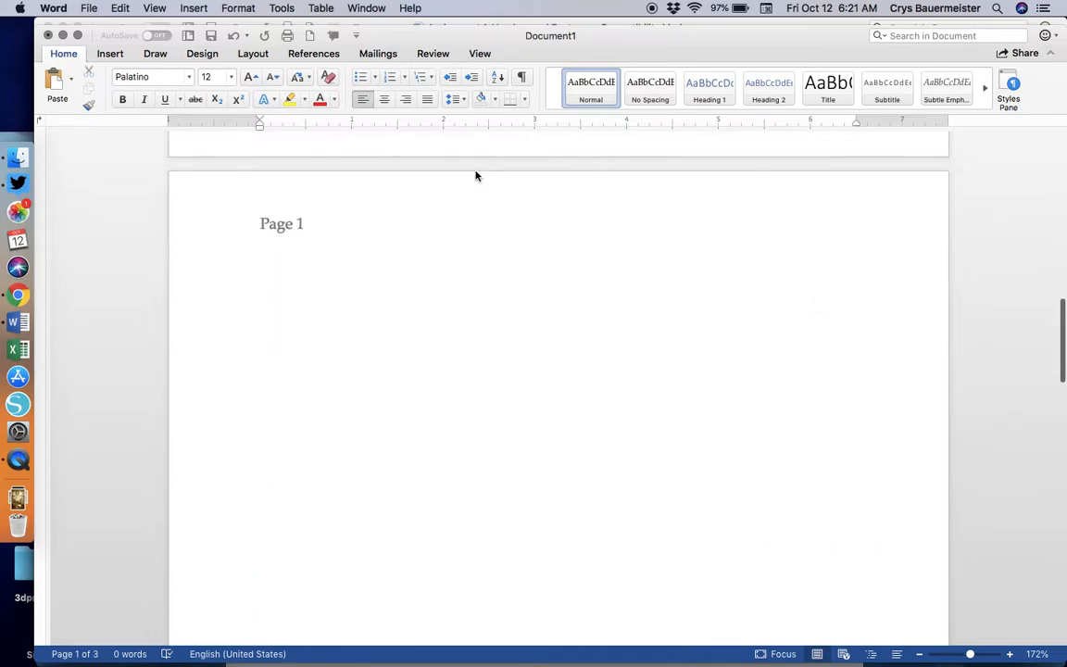
scroll(475, 176, down, 15)
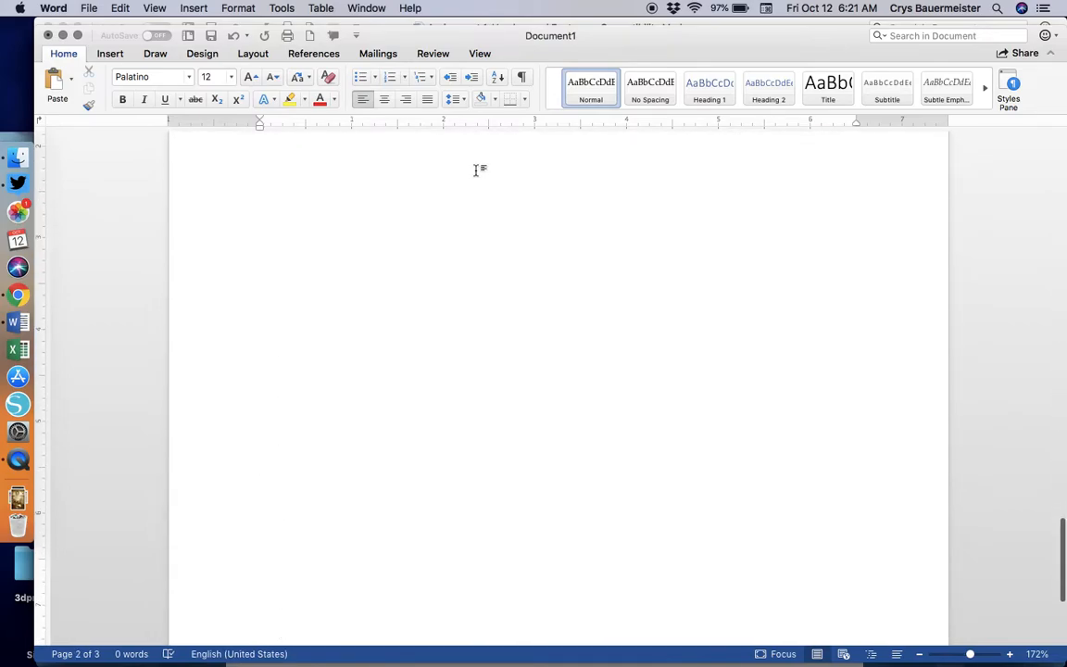
scroll(475, 171, up, 3)
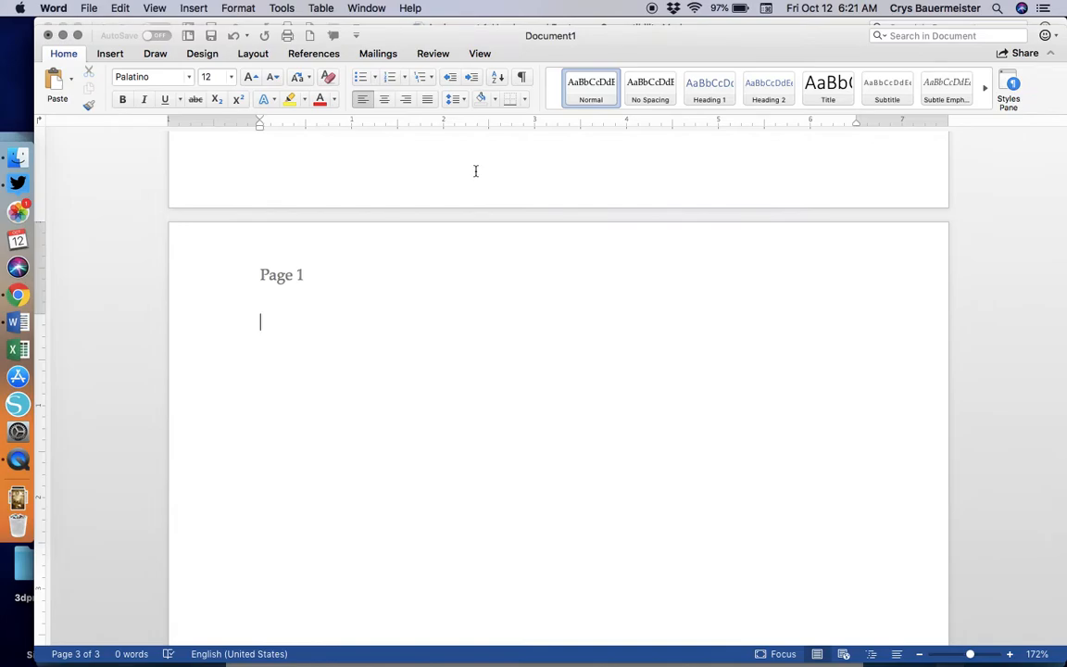
click(454, 400)
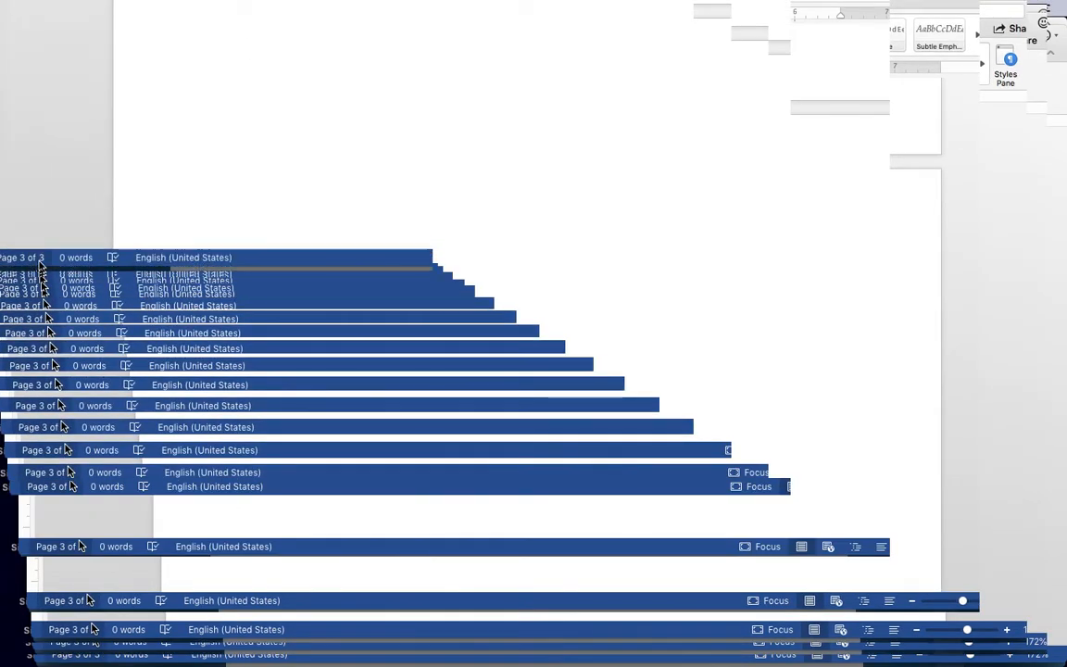
scroll(374, 364, up, 15)
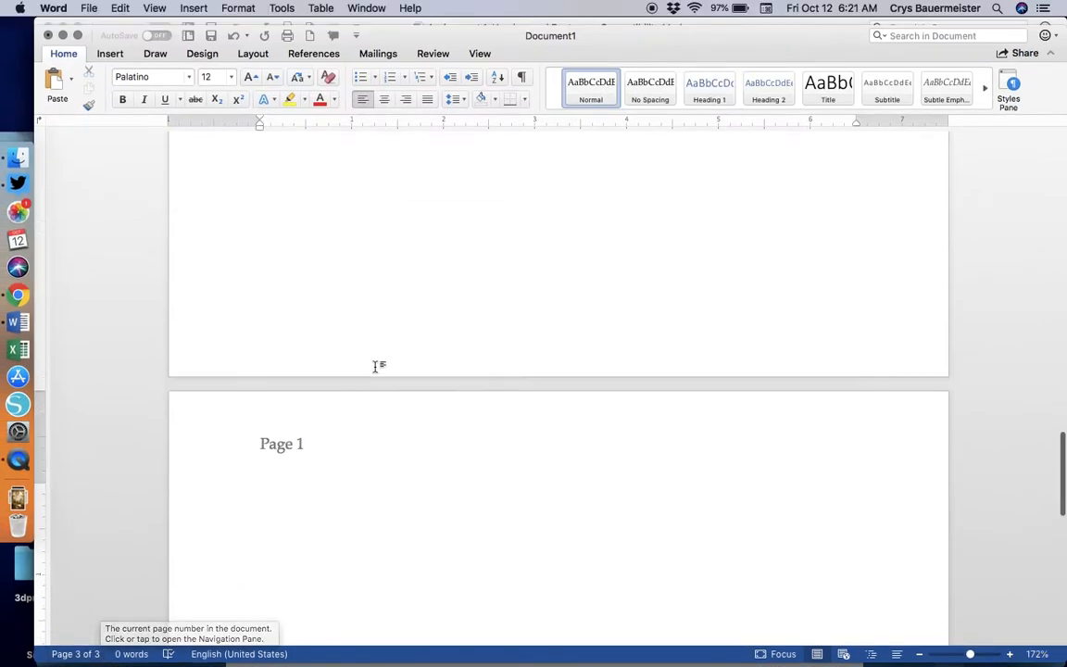
- Replace the manually entered number in the first page's header with an automatic page number aligned left
double_click(312, 200)
key(BackSpace)
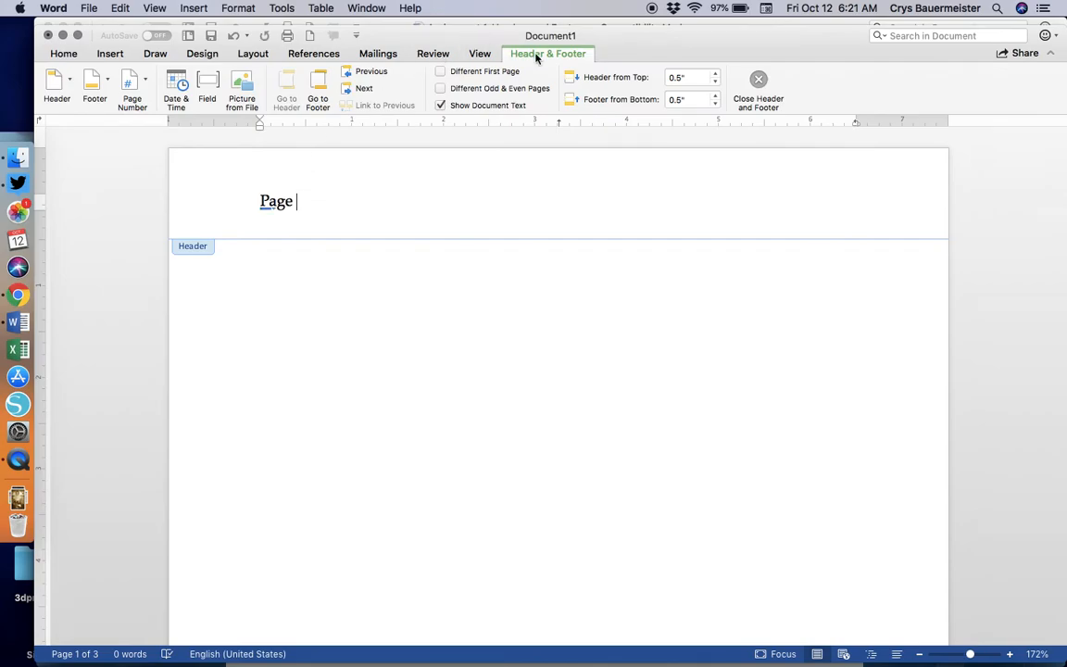
click(130, 83)
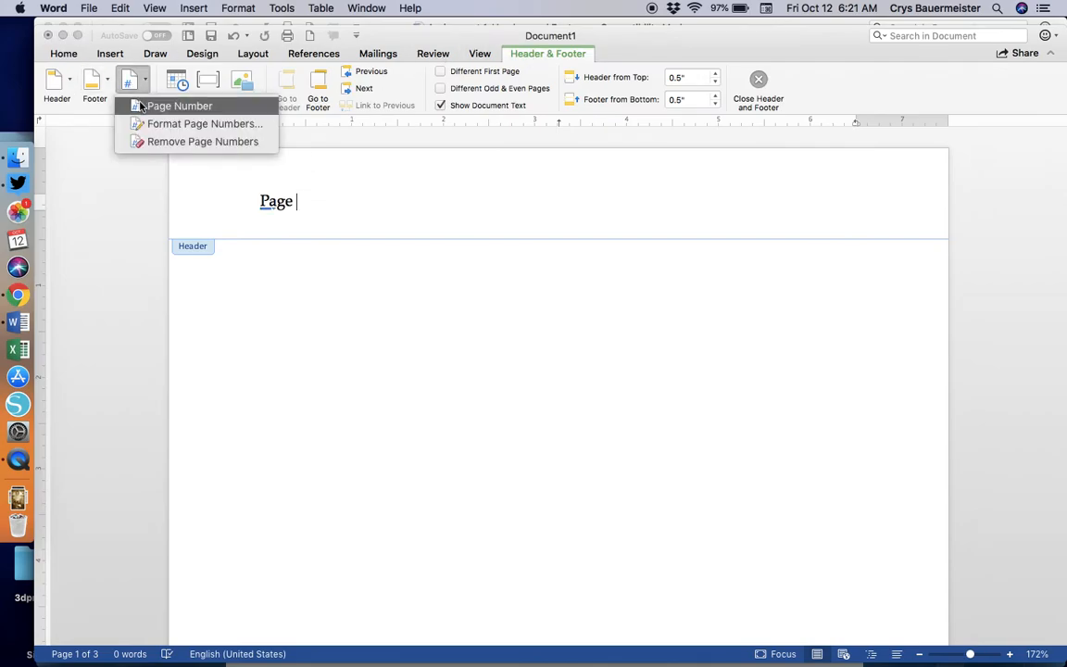
click(140, 107)
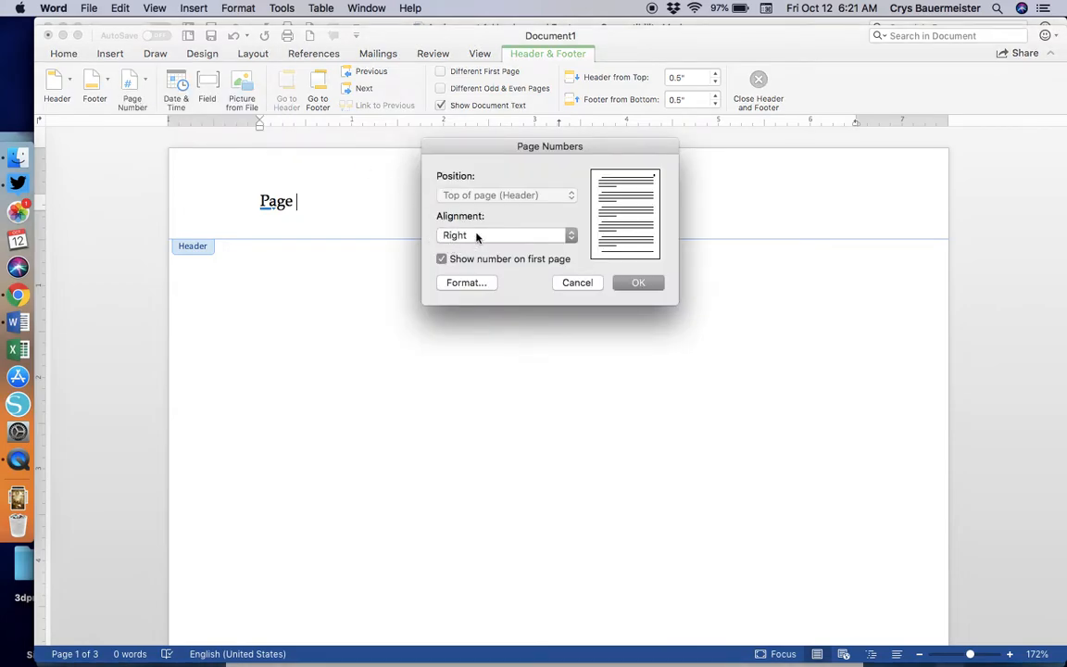
click(476, 237)
click(473, 209)
click(633, 285)
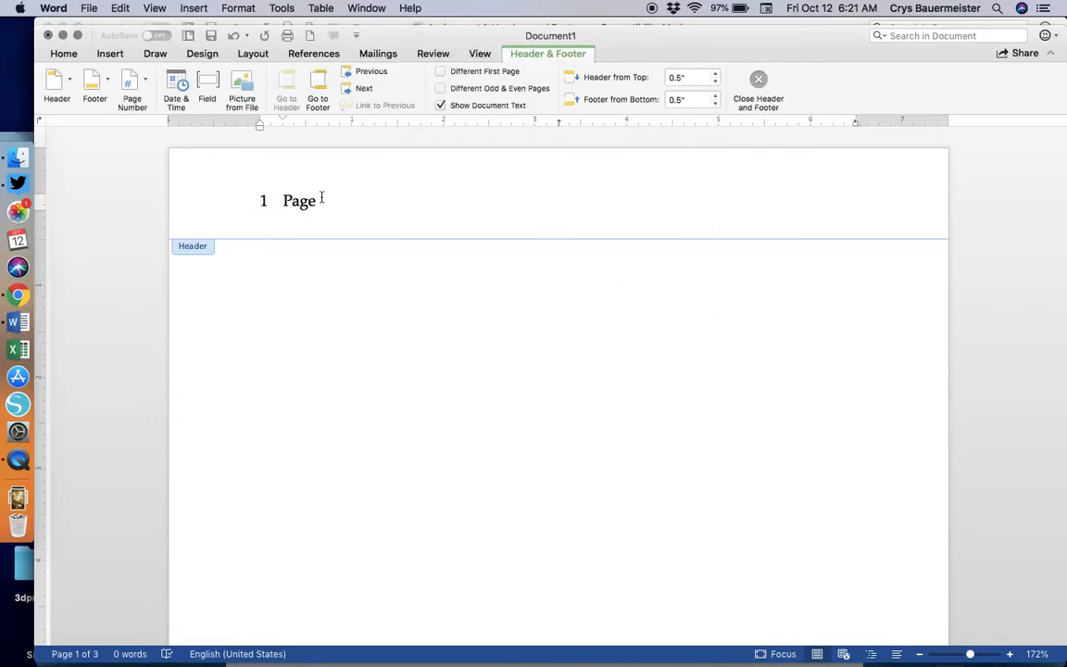
- Delete the word "Page" from the header, keeping only the automatic page number
drag(320, 201, 284, 201)
key(BackSpace)
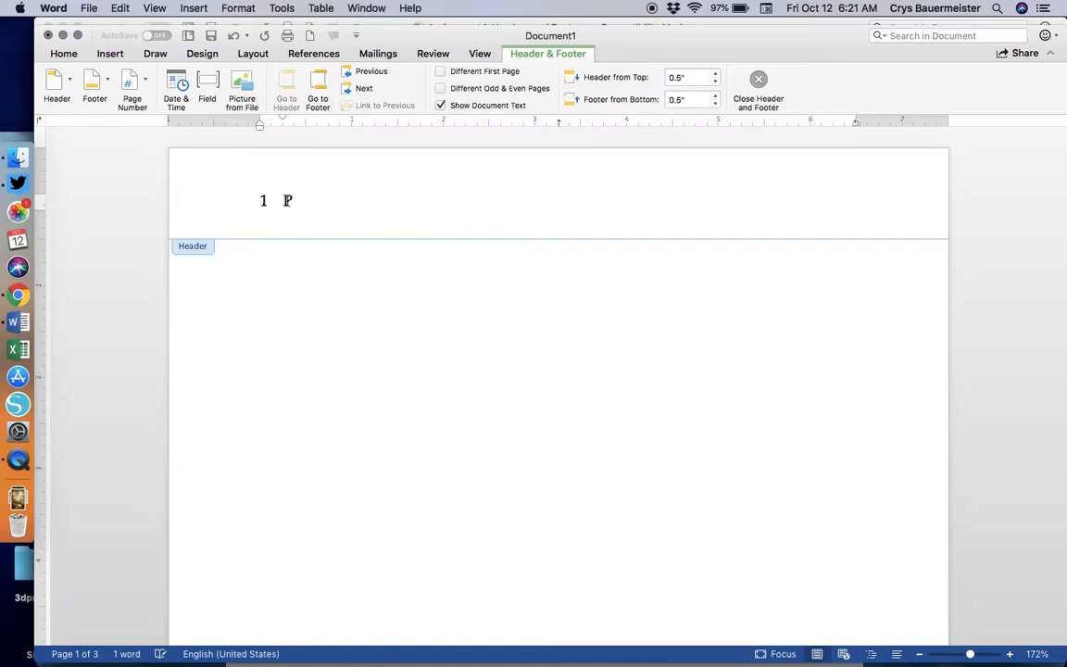
key(BackSpace)
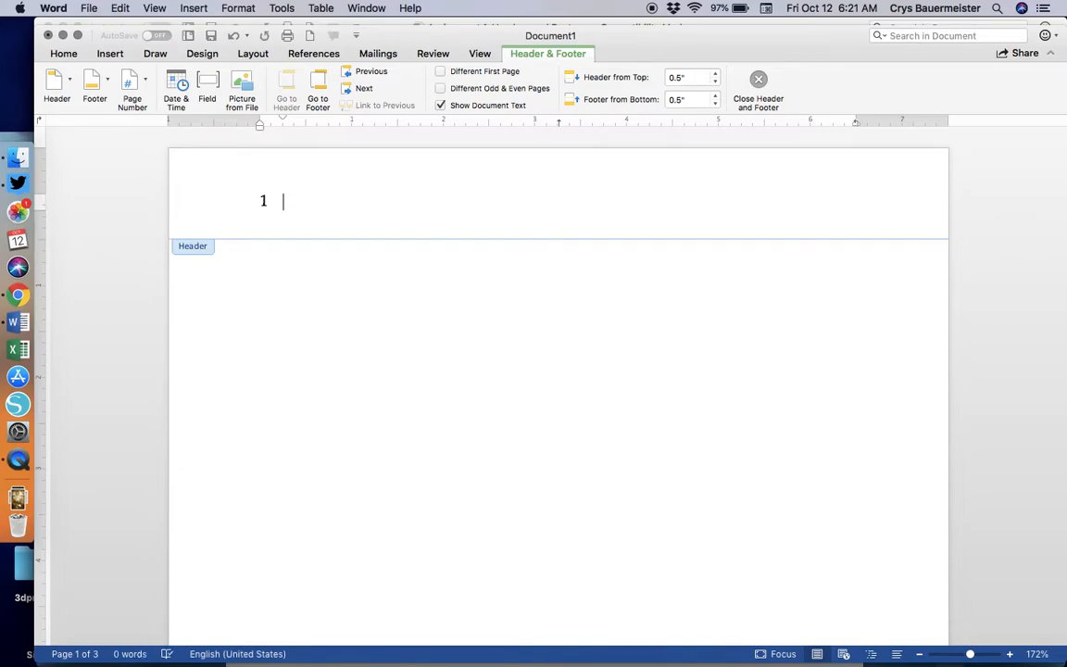
click(259, 199)
click(285, 201)
click(263, 200)
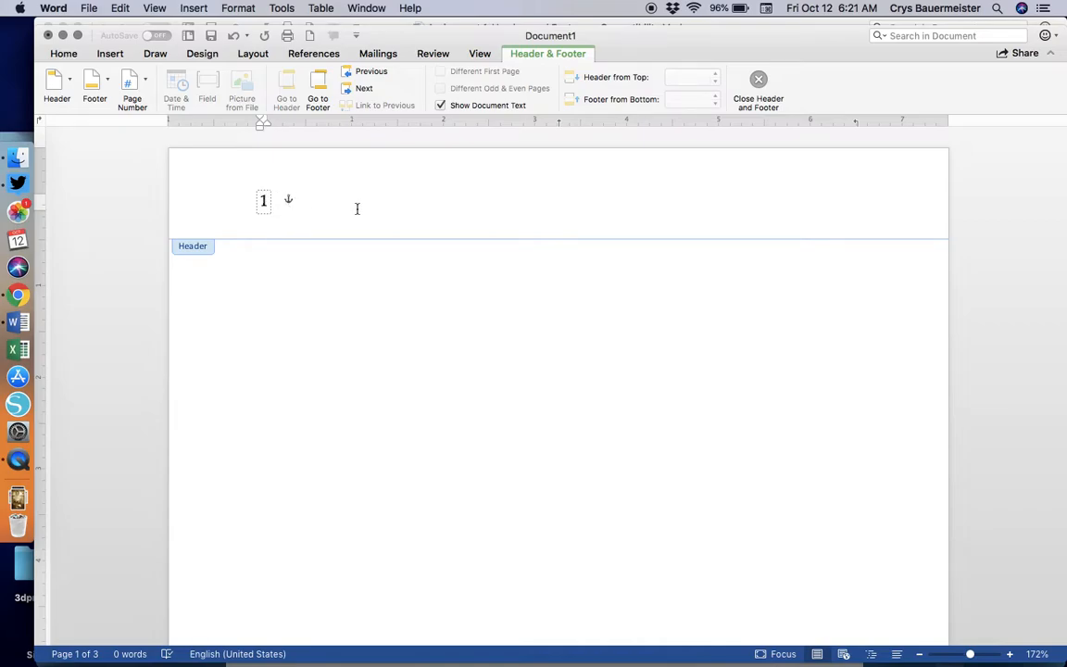
click(330, 196)
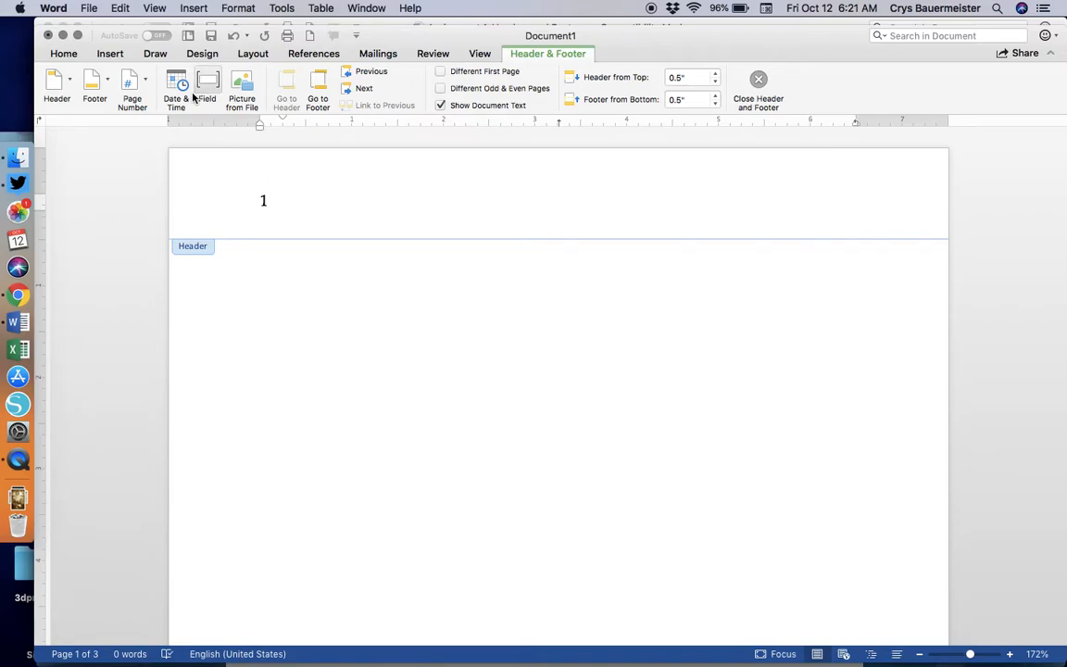
- Check the automatic page number in the header on each of the document's three pages
click(143, 81)
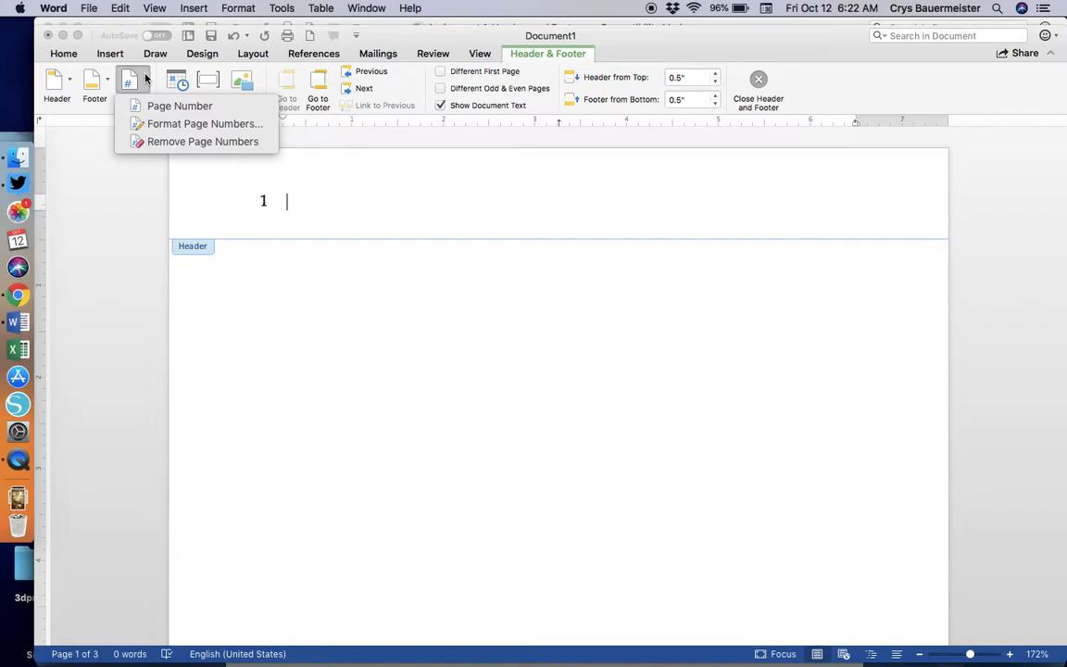
click(146, 77)
scroll(448, 323, down, 2)
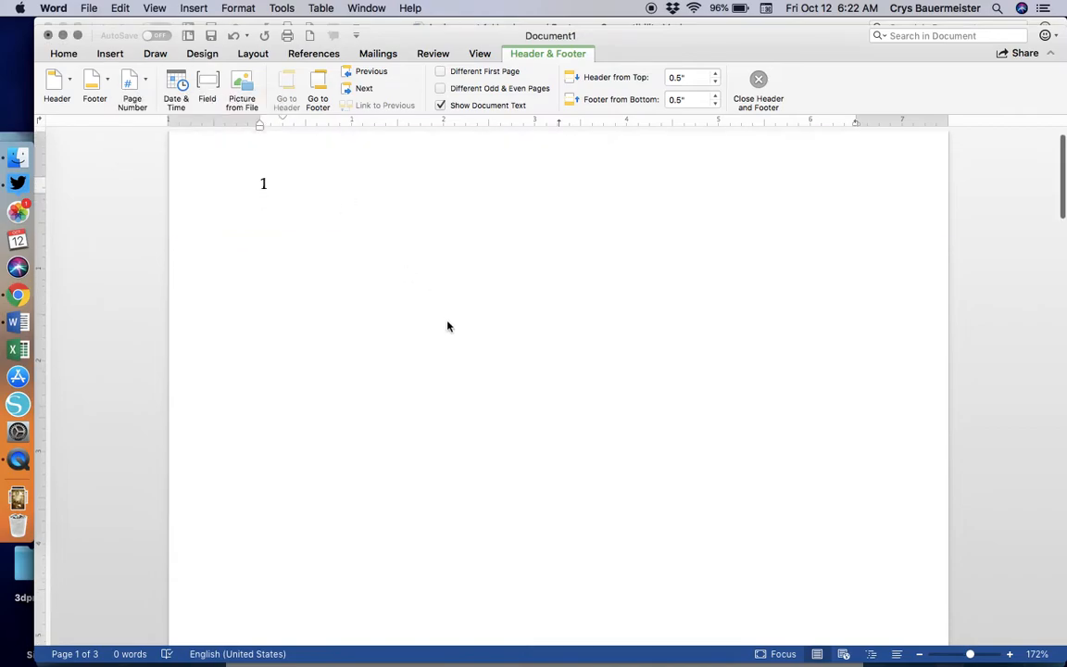
scroll(448, 324, down, 15)
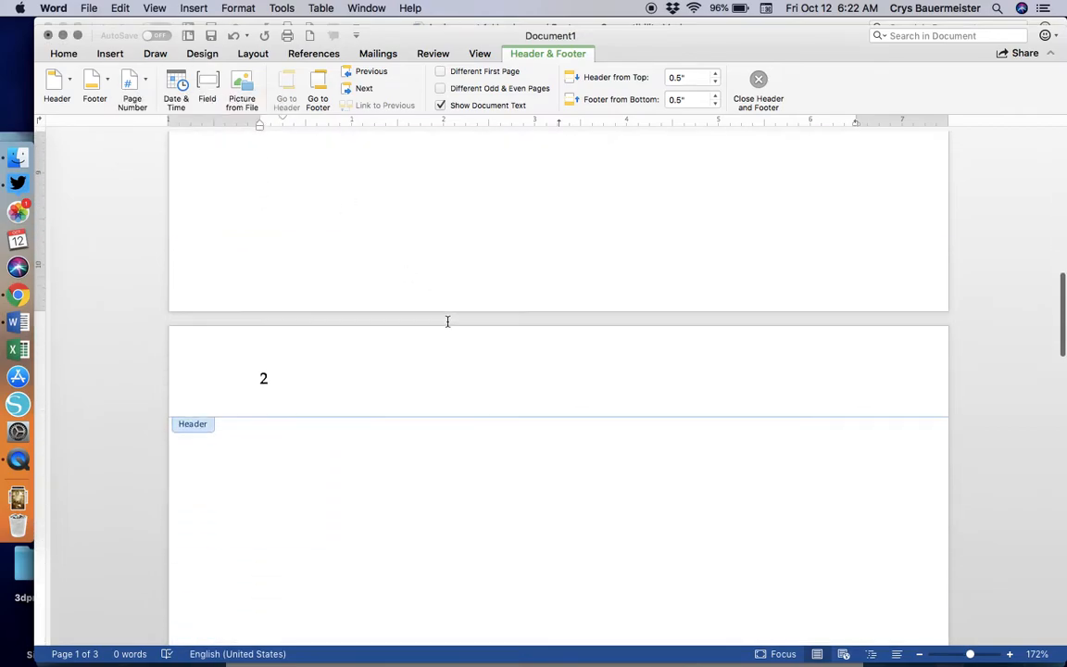
scroll(448, 322, down, 15)
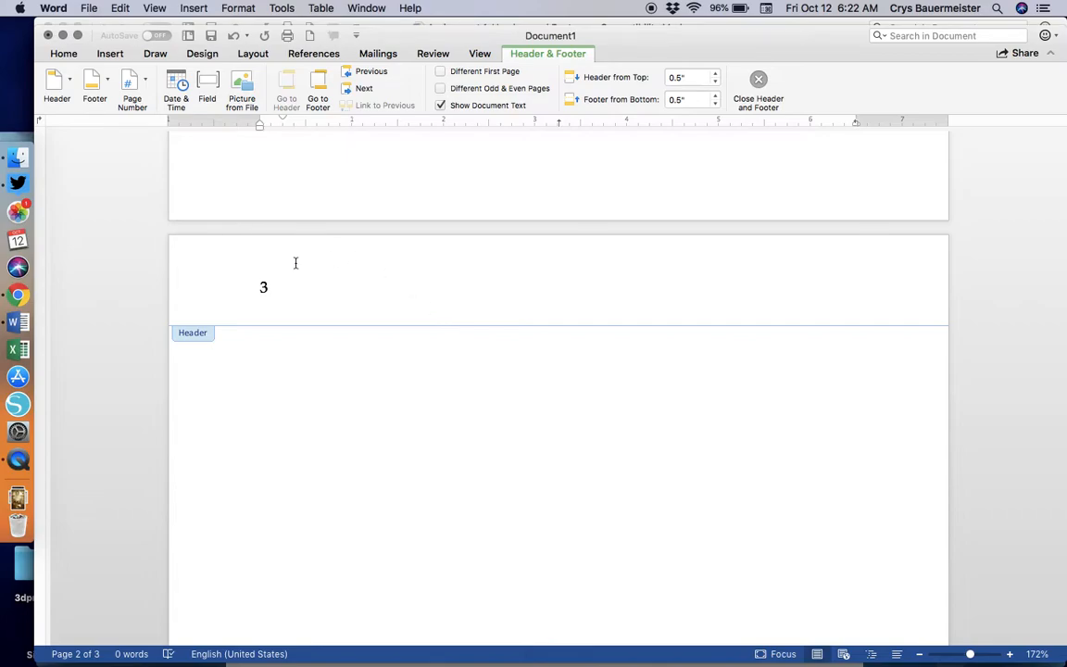
- Switch to the assignment document, close its header and read the footer instructions
key(super+grave)
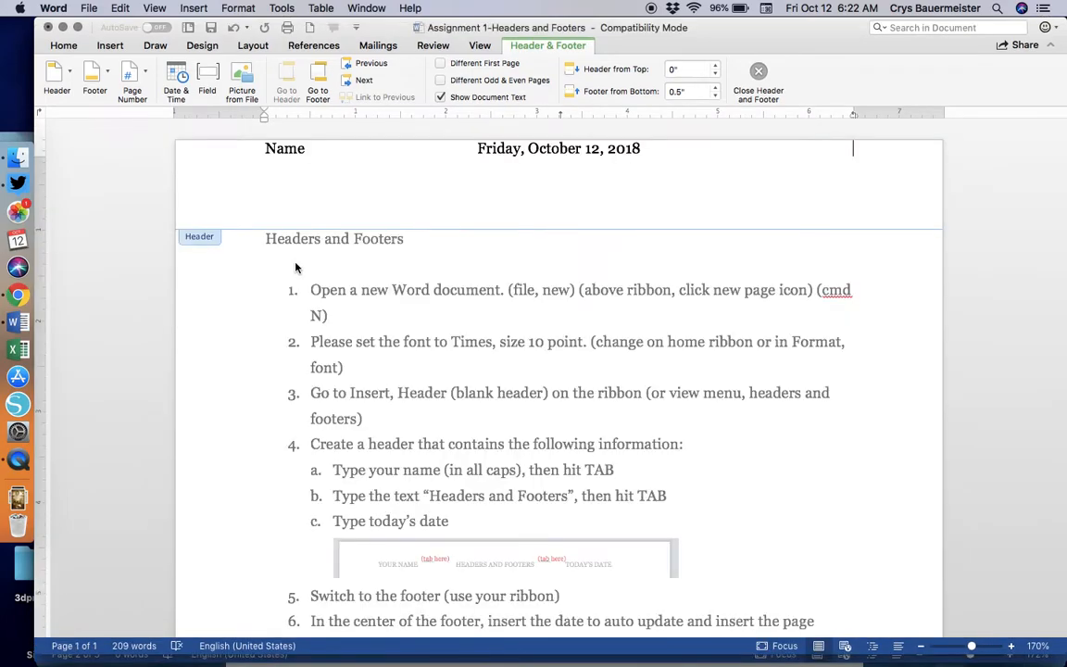
double_click(427, 322)
scroll(427, 319, down, 3)
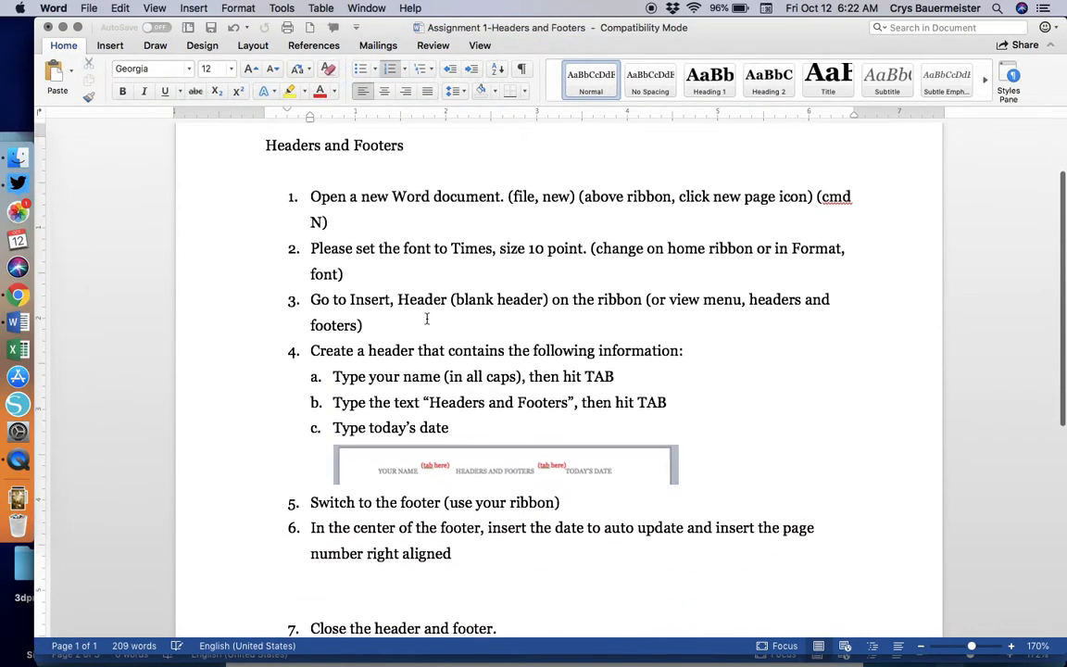
scroll(427, 319, down, 2)
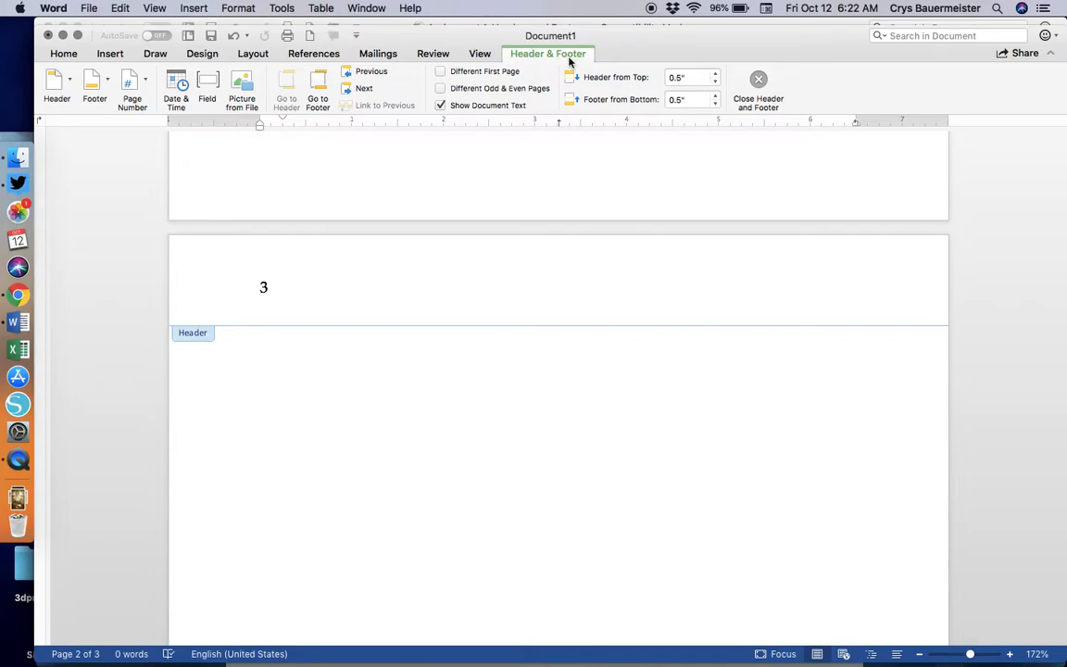
- Move between the header and footer areas of the new document, and return to the body text
click(315, 81)
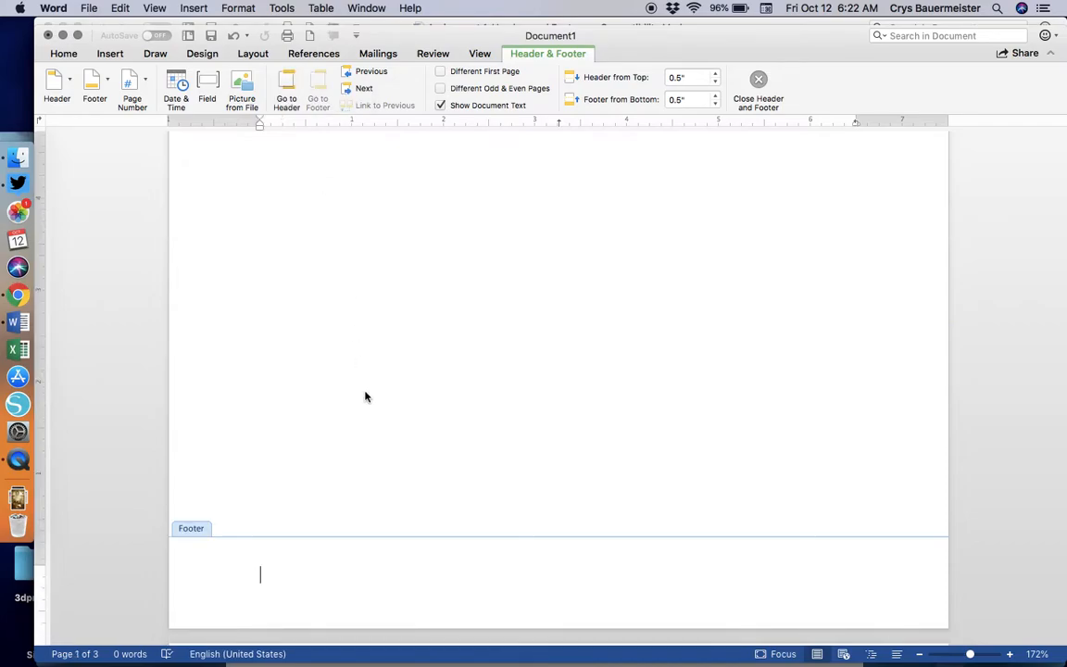
scroll(365, 397, up, 8)
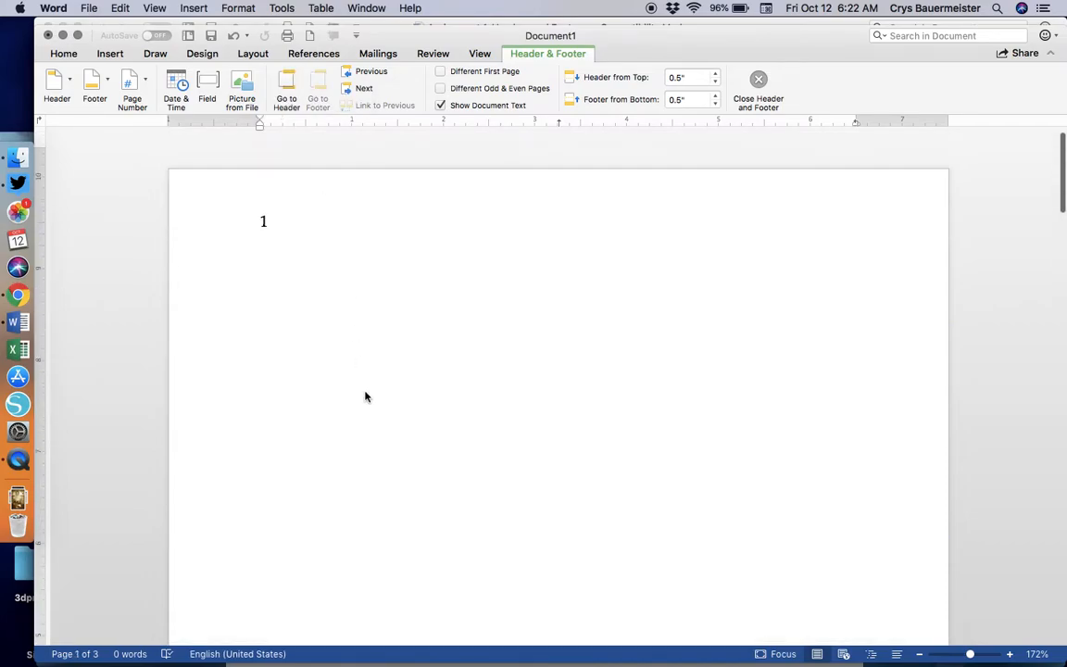
click(360, 200)
scroll(360, 197, down, 10)
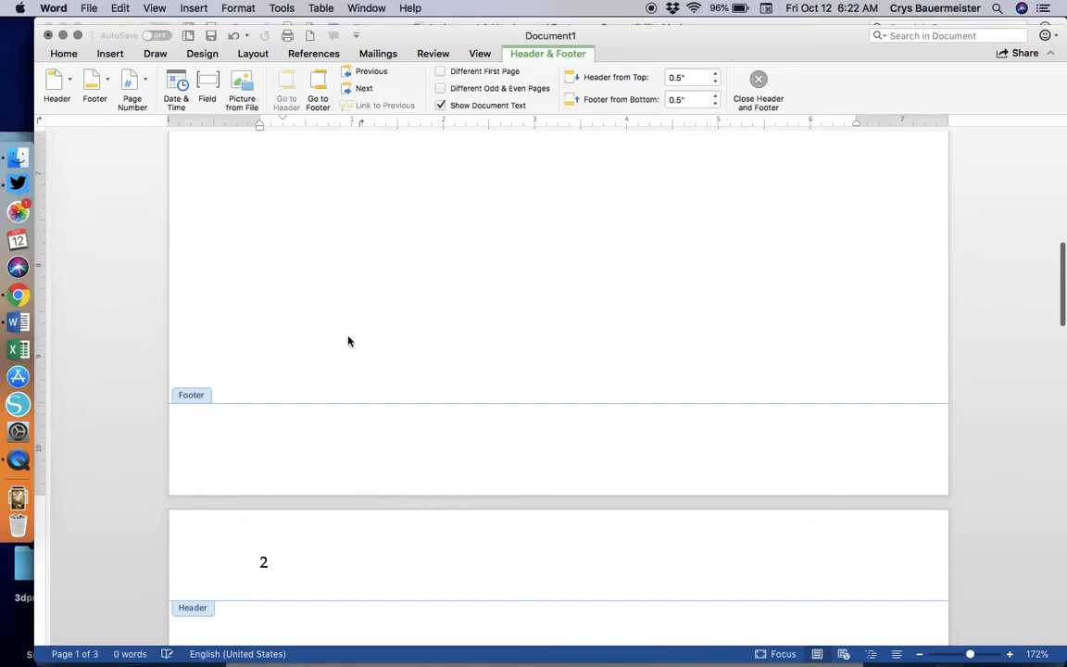
scroll(348, 343, down, 2)
click(314, 400)
double_click(334, 281)
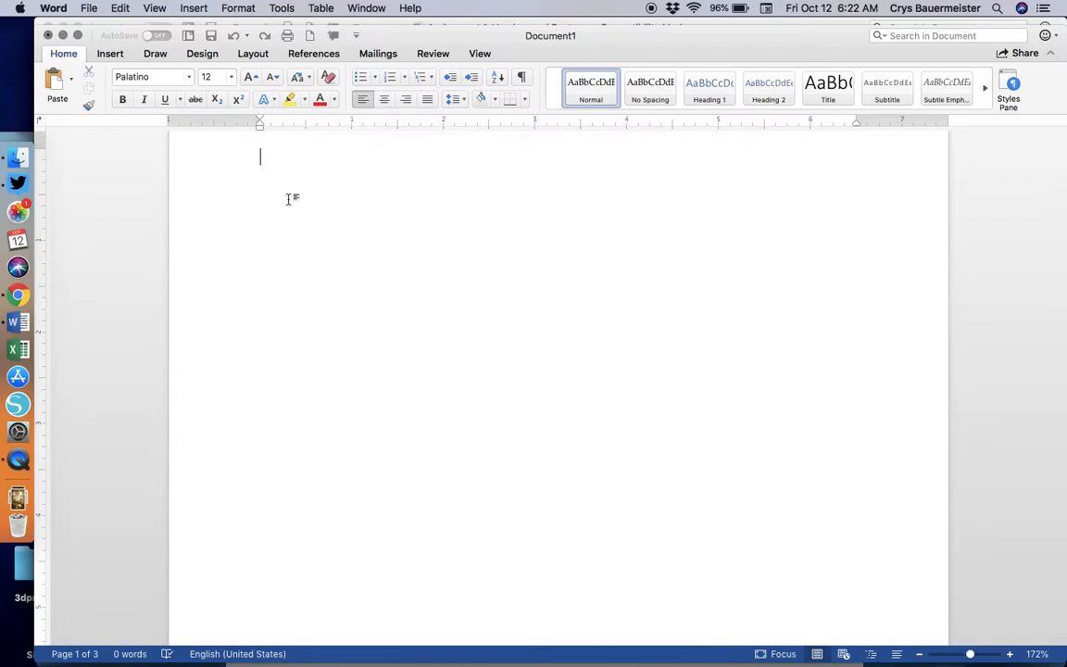
- Look up the alternative Header and Footer commands, and open the first page's footer for editing
click(110, 53)
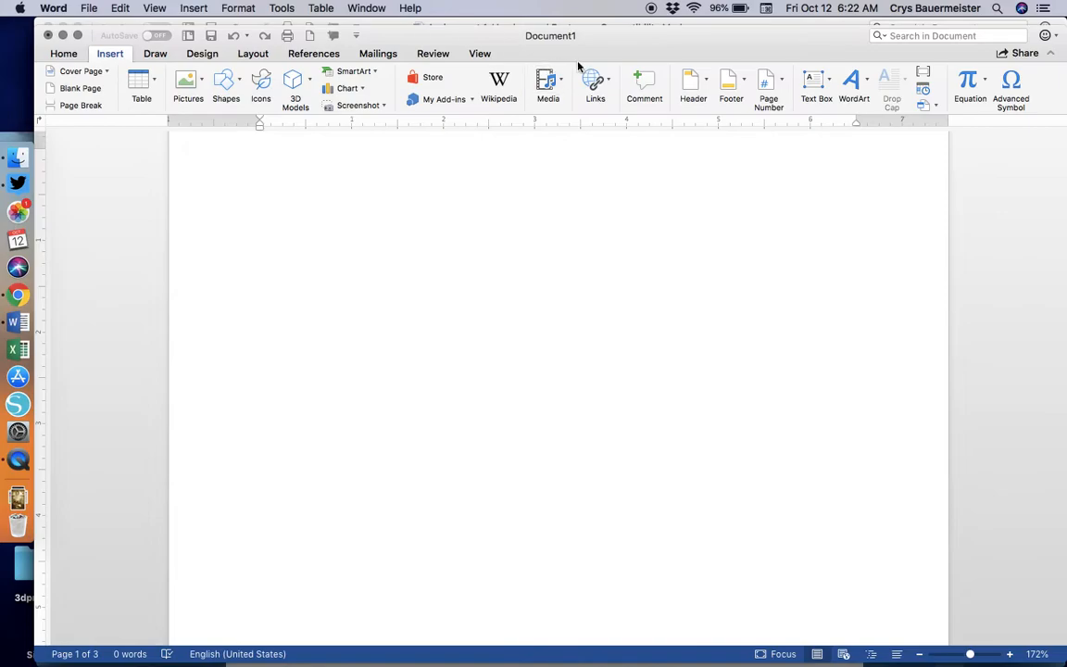
click(164, 8)
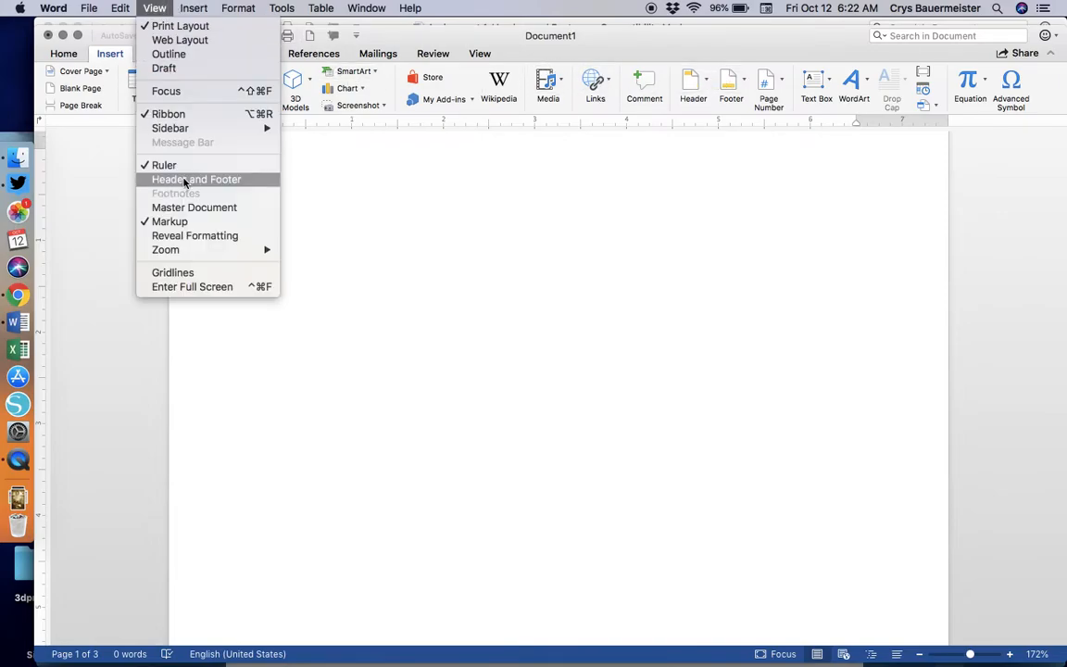
click(532, 270)
scroll(533, 271, down, 10)
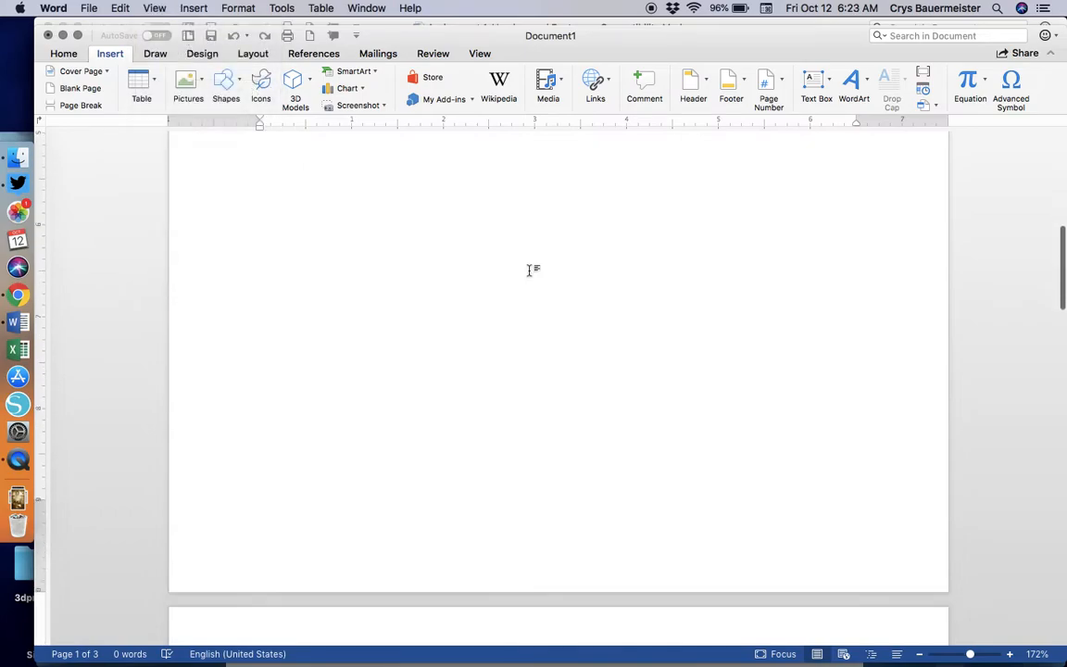
double_click(412, 478)
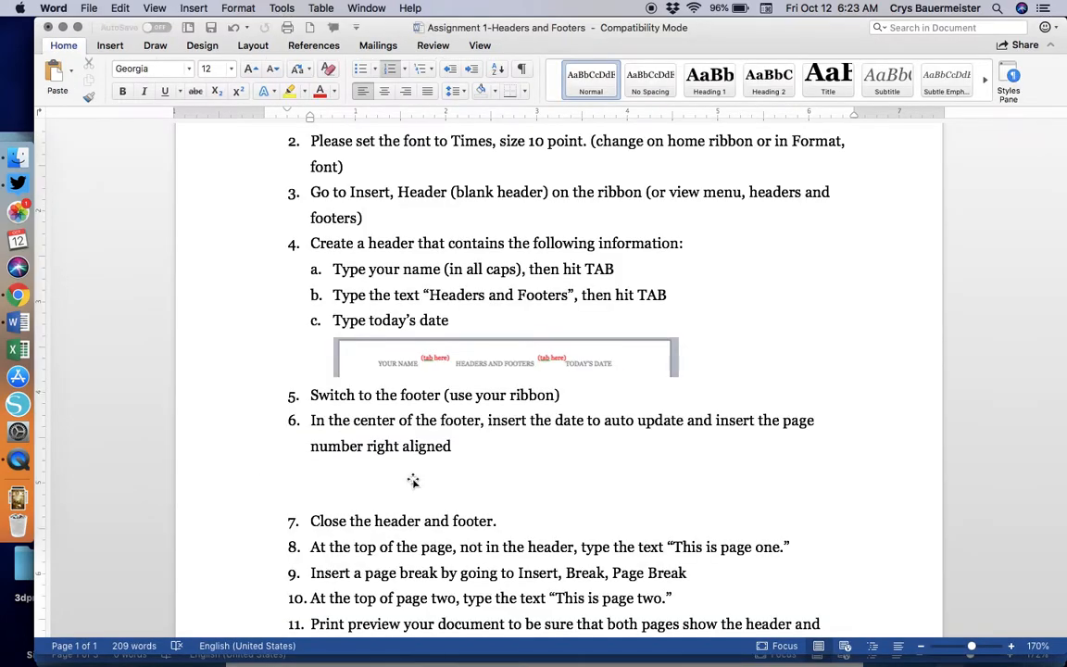
- Review the assignment's footer instructions and the footer's page number alignment options without inserting a number
scroll(413, 481, down, 4)
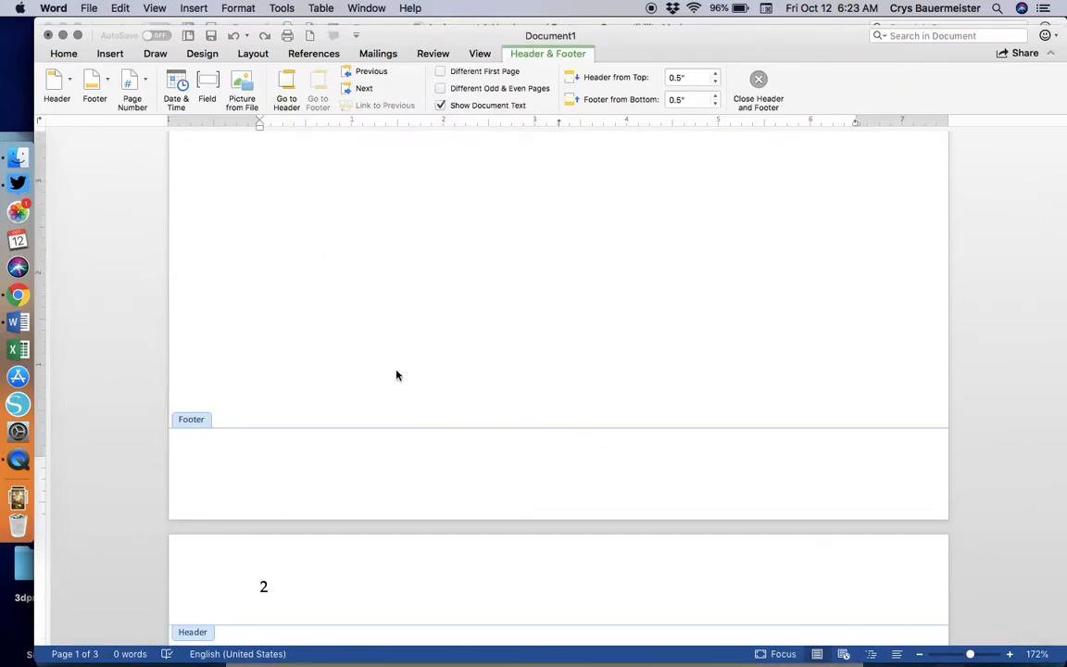
click(143, 82)
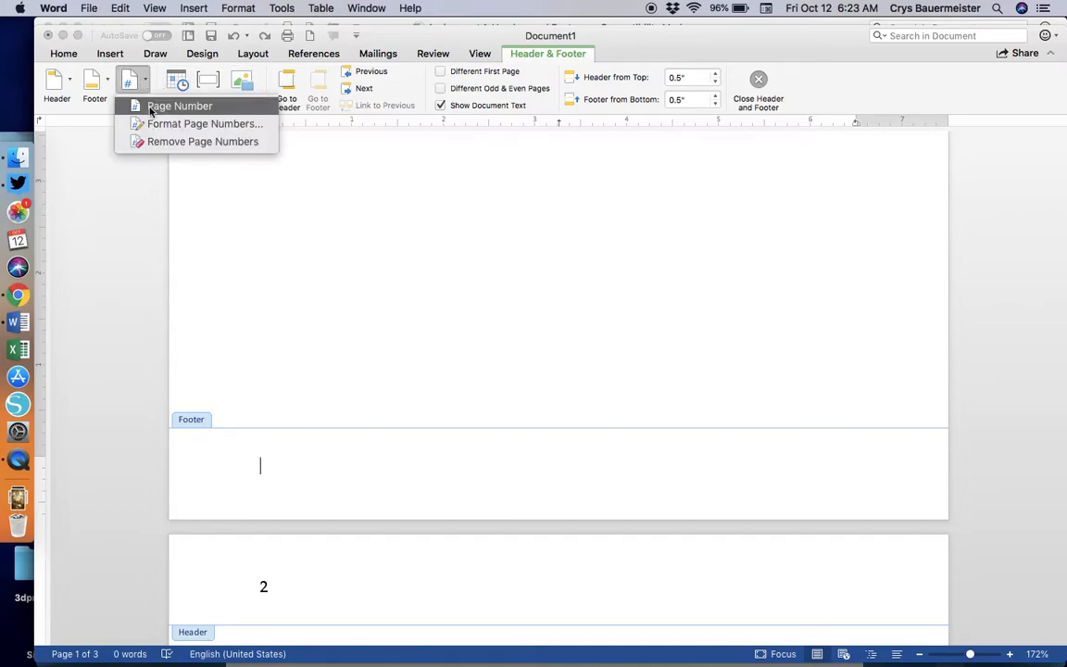
click(139, 105)
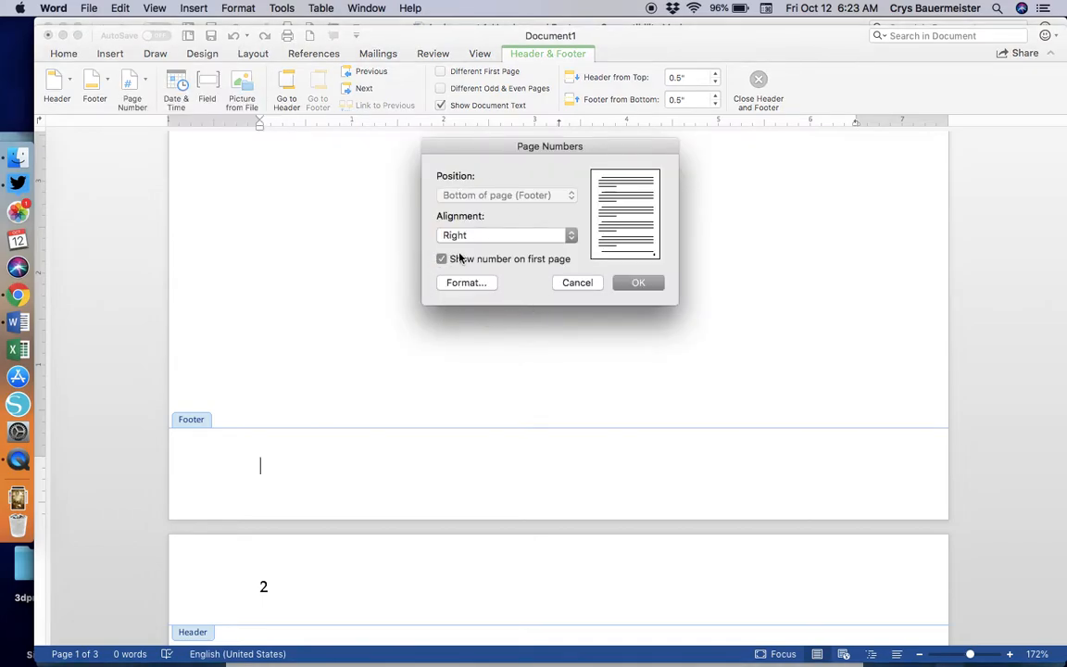
click(578, 284)
- Try the automatic update option in the footer's date and time settings, and cancel the insertion
click(177, 88)
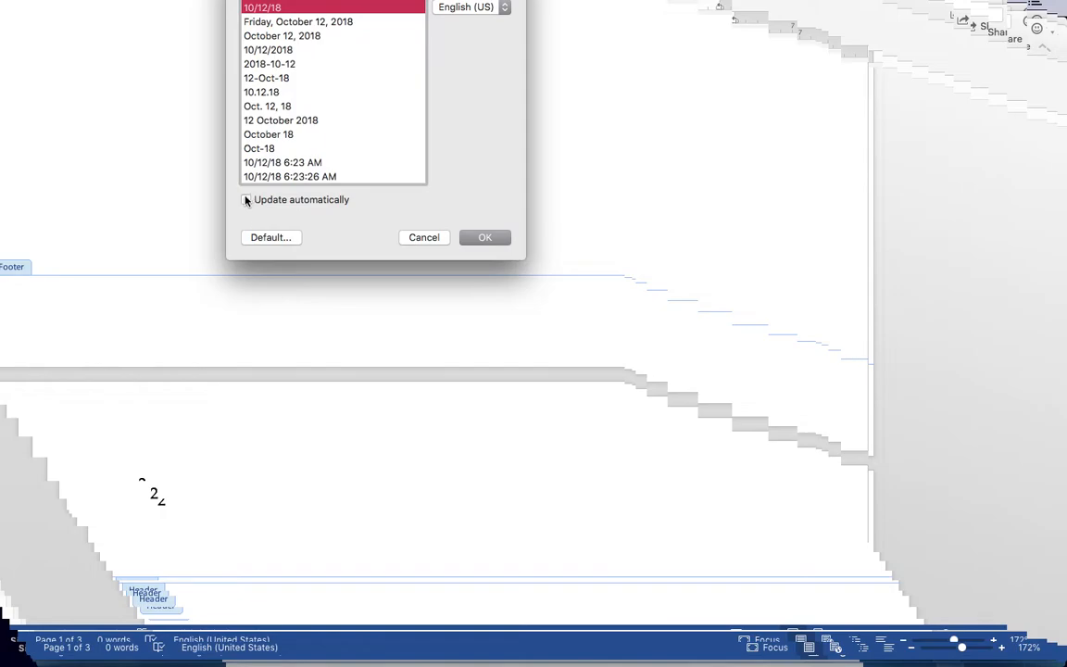
click(246, 200)
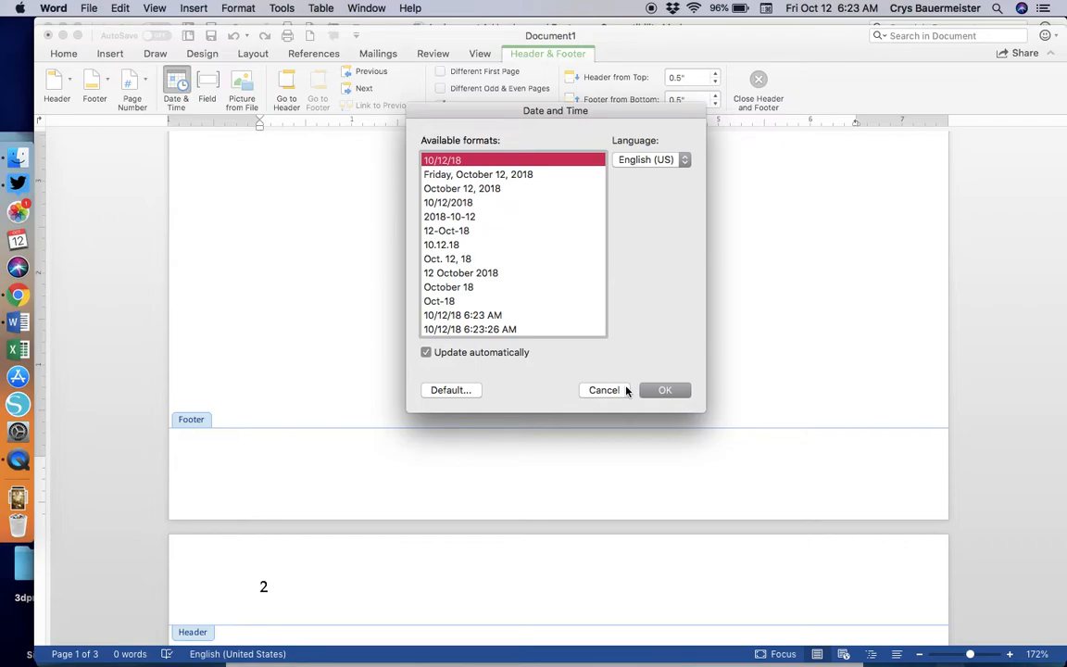
click(626, 390)
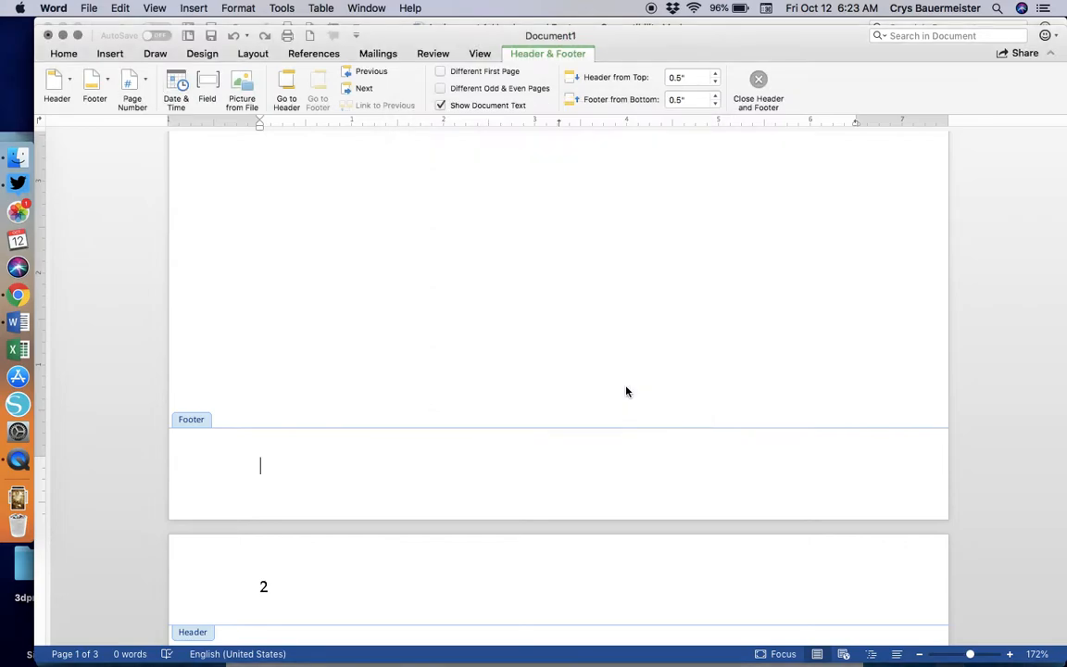
- Read the remaining assignment instructions and return to the first page of the new document
key(super+grave)
scroll(473, 529, down, 3)
scroll(472, 531, down, 1)
scroll(467, 297, up, 5)
scroll(466, 297, up, 3)
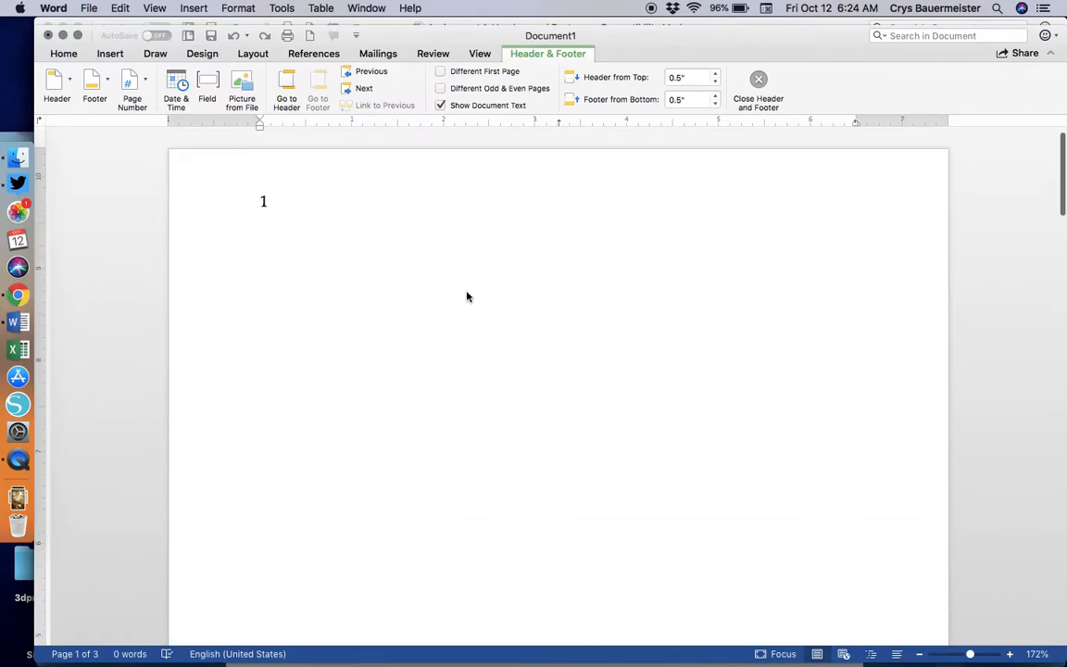
- Close the footer and enter "This is page one." at the top of the first page's body
double_click(466, 295)
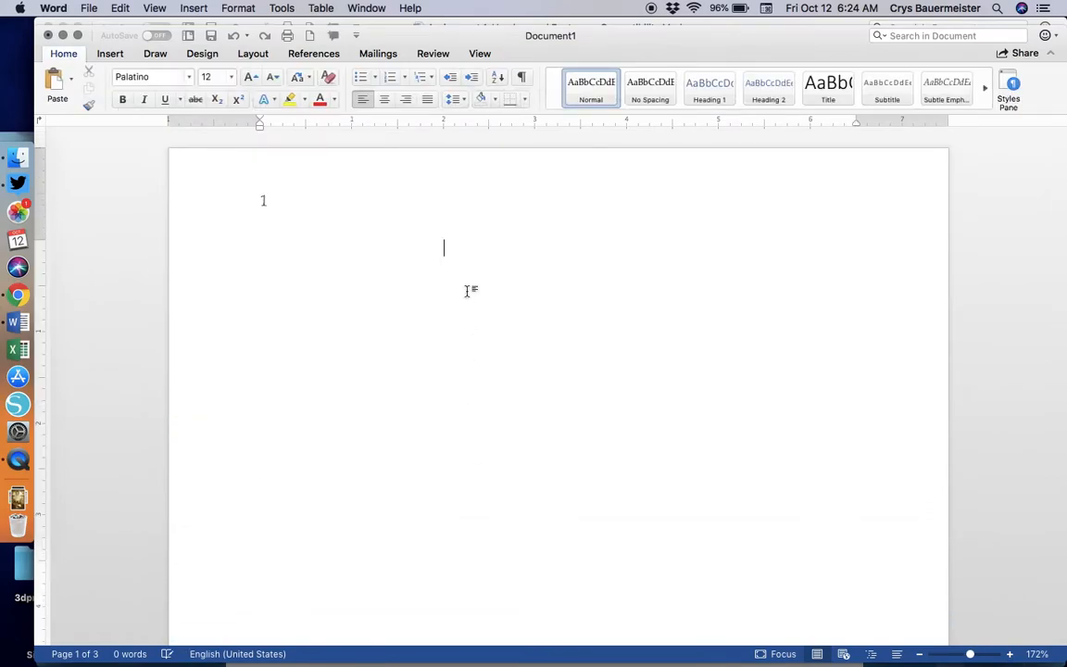
key(BackSpace)
text(This is page one.)
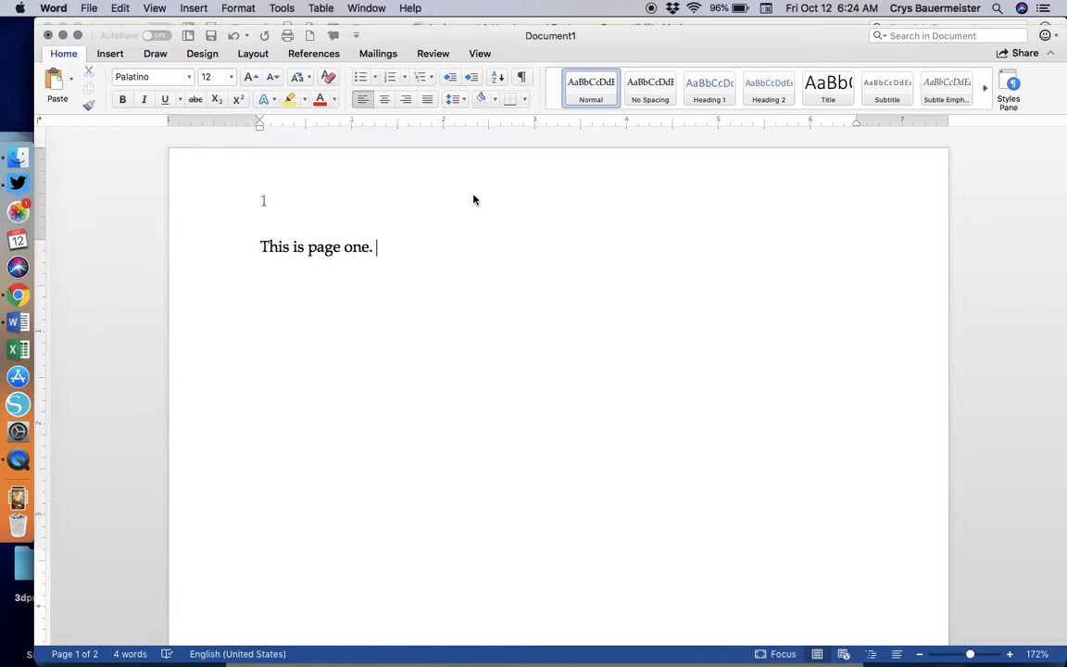
- Look up the Page Break command among the available break types without inserting a break
click(199, 7)
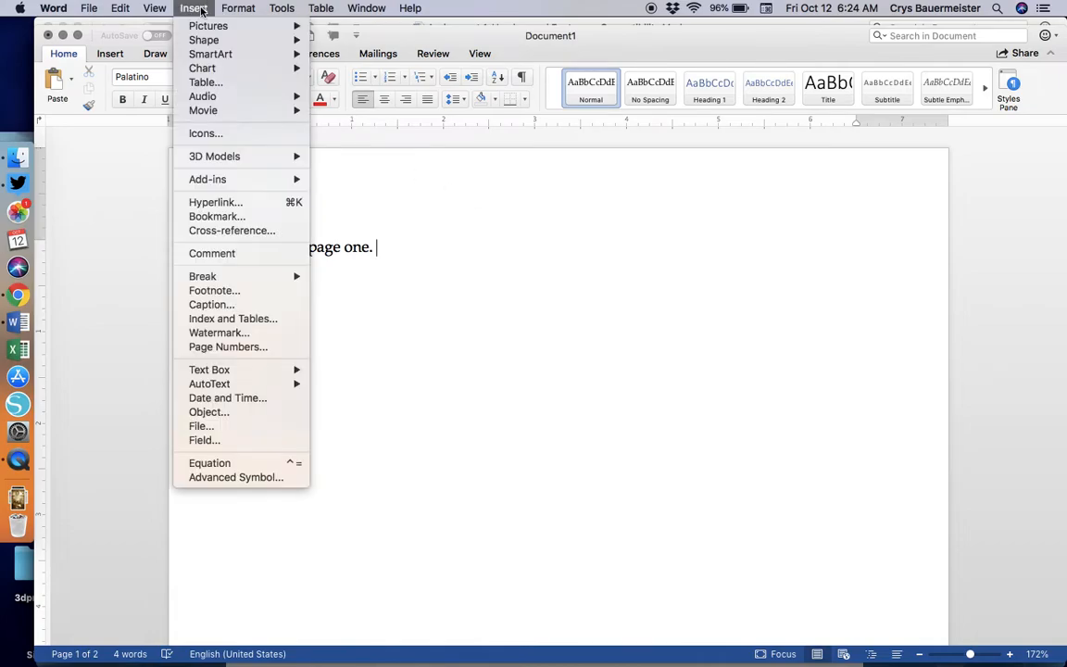
mouse_move(229, 276)
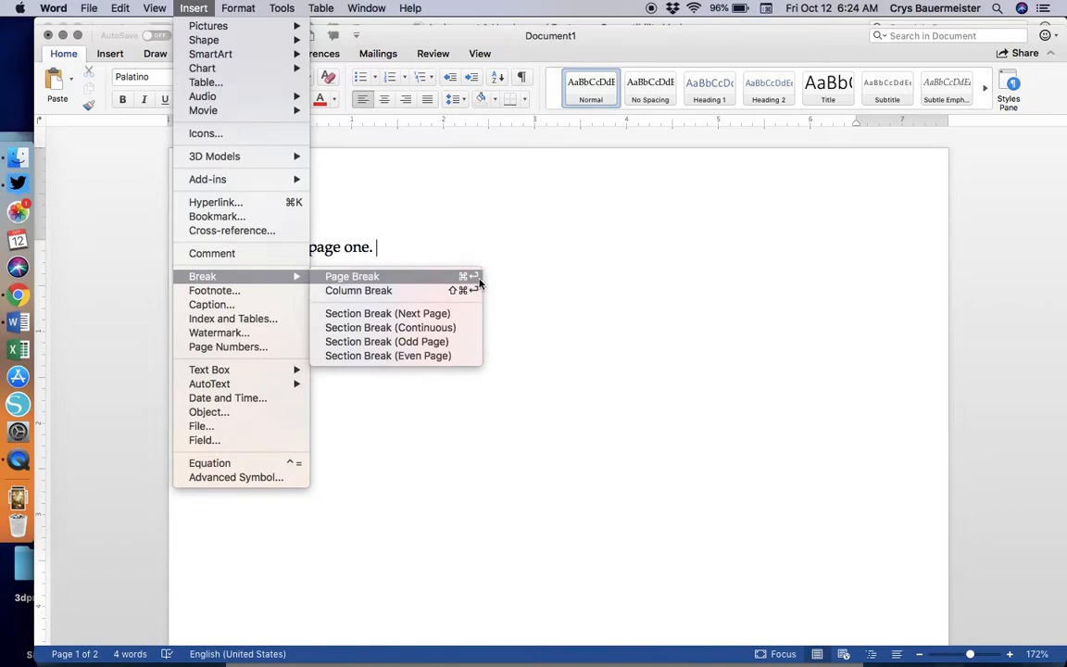
click(528, 277)
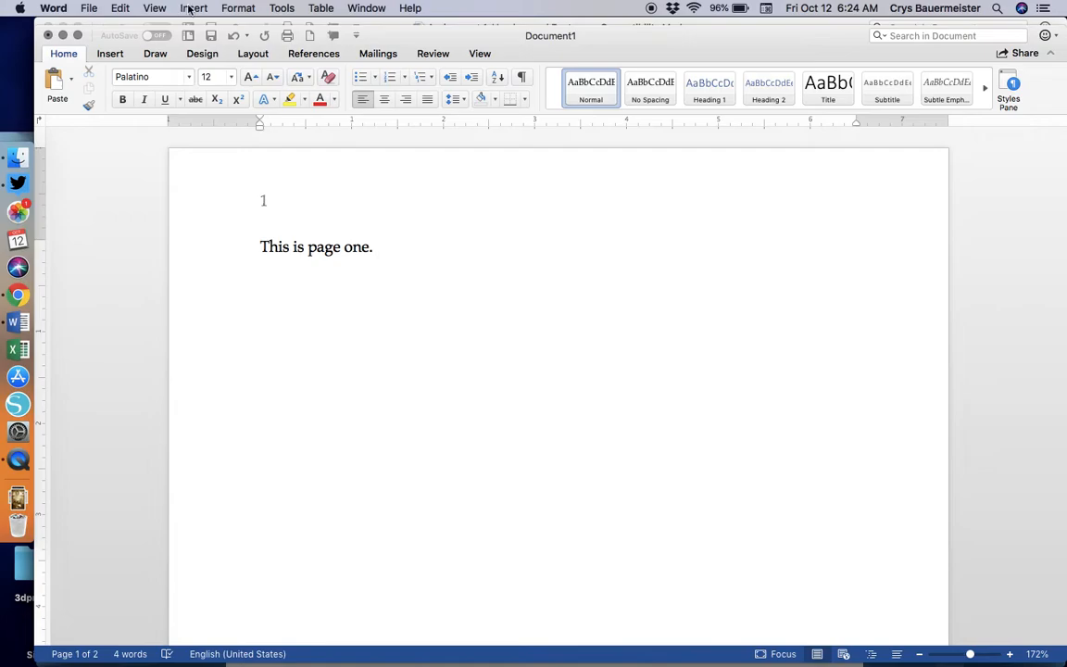
- Insert three consecutive page breaks after the text "This is page one." to add new pages
click(178, 9)
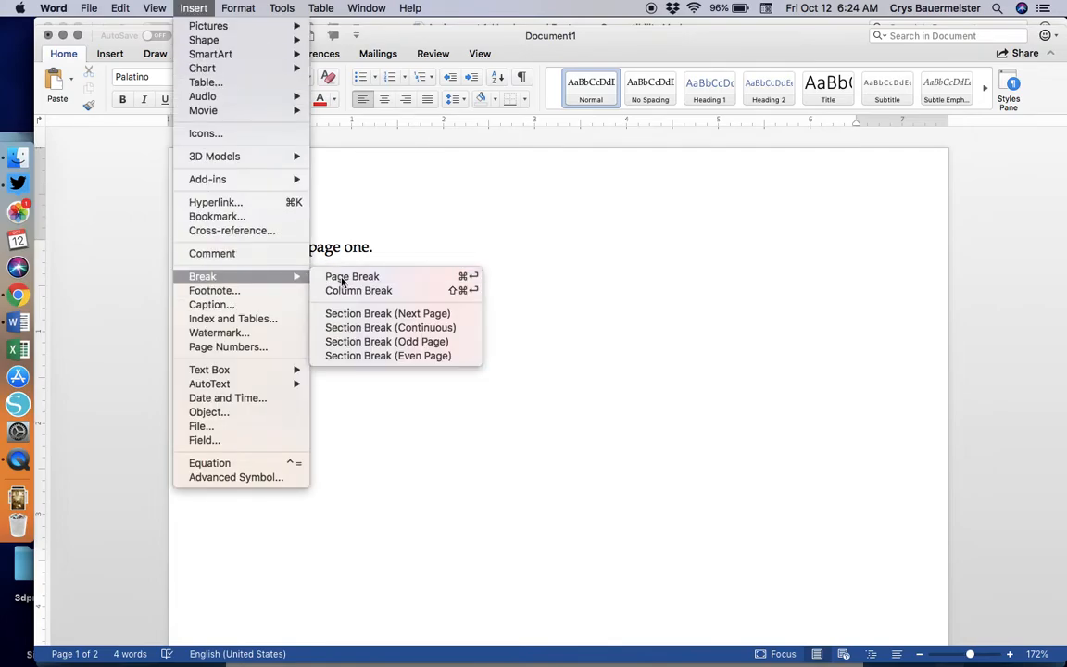
click(340, 276)
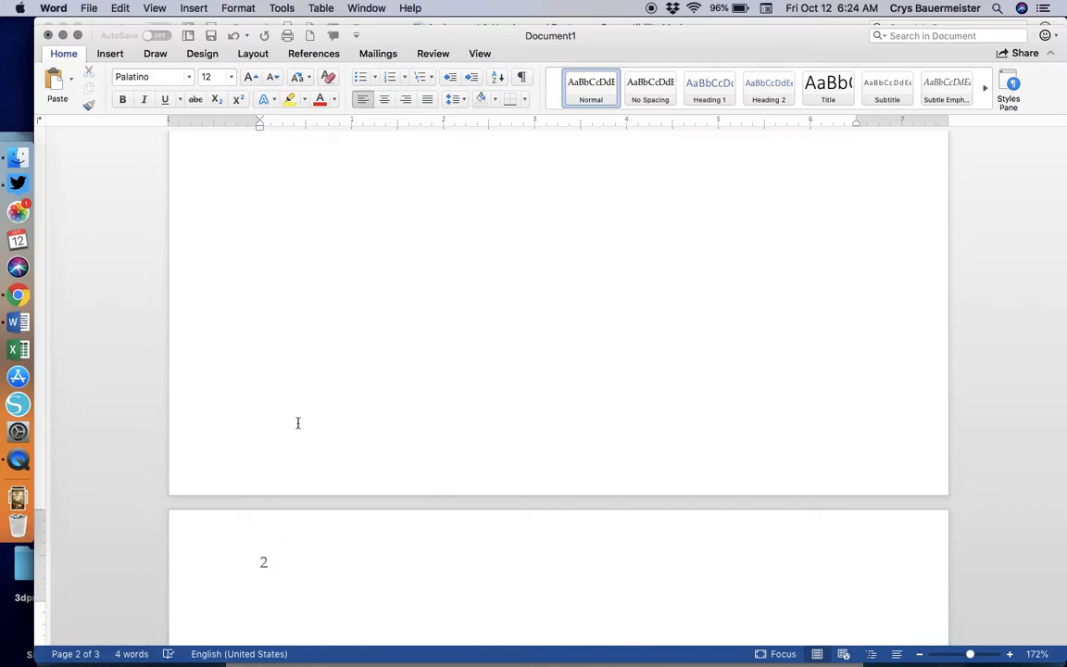
key(super+Return)
scroll(297, 423, down, 10)
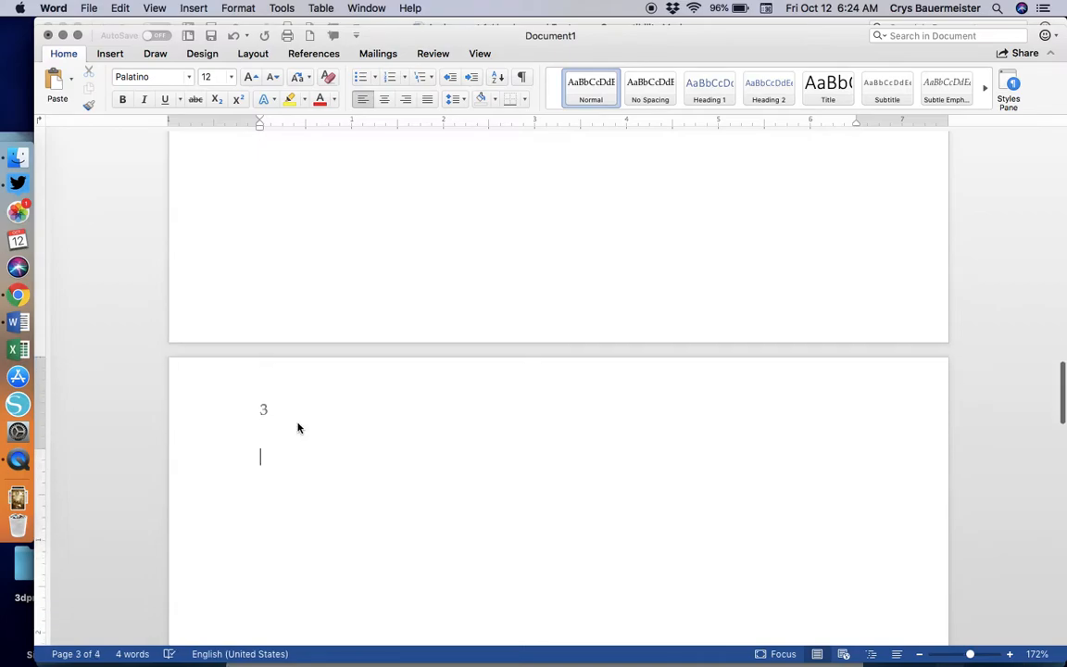
key(super+Return)
scroll(297, 422, down, 5)
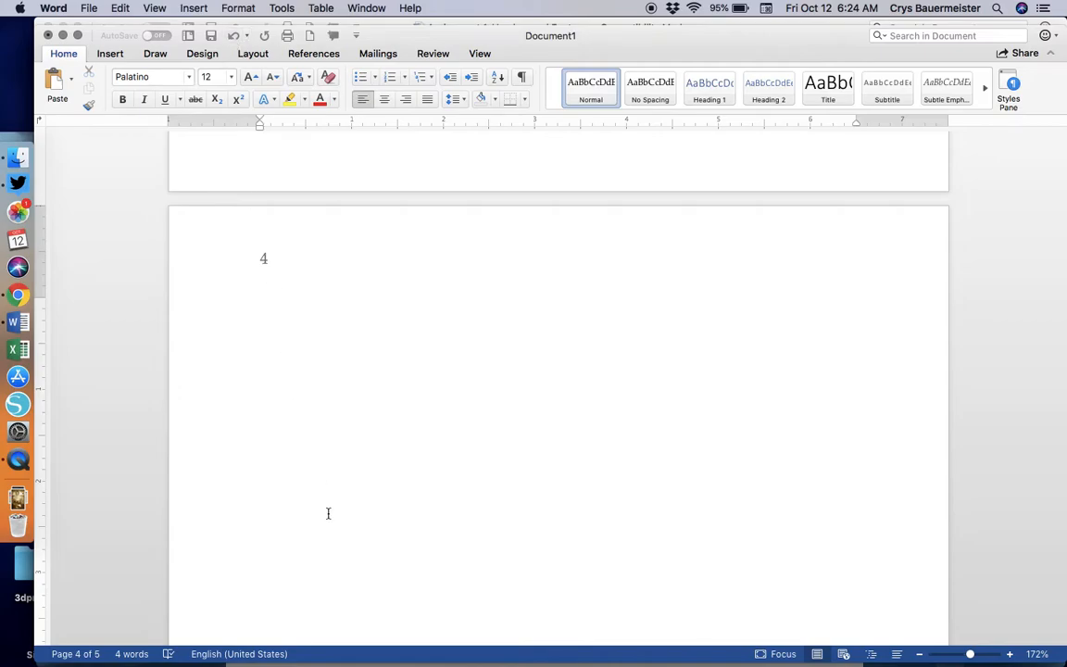
- Check the page numbering on the first two pages against the assignment instructions for page two
scroll(334, 499, up, 20)
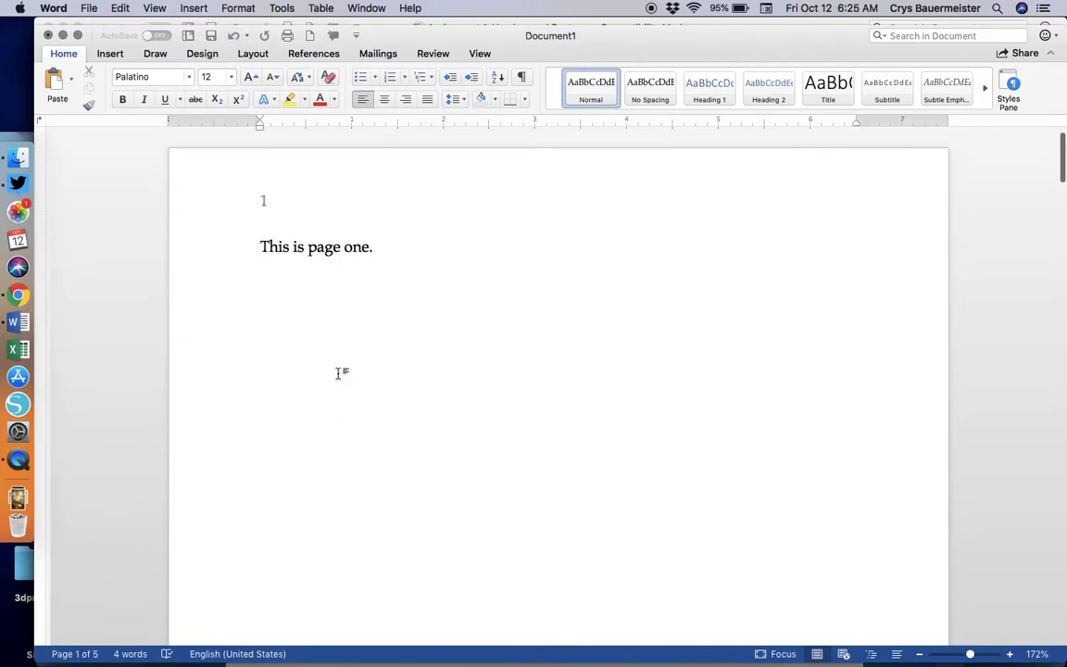
key(super+grave)
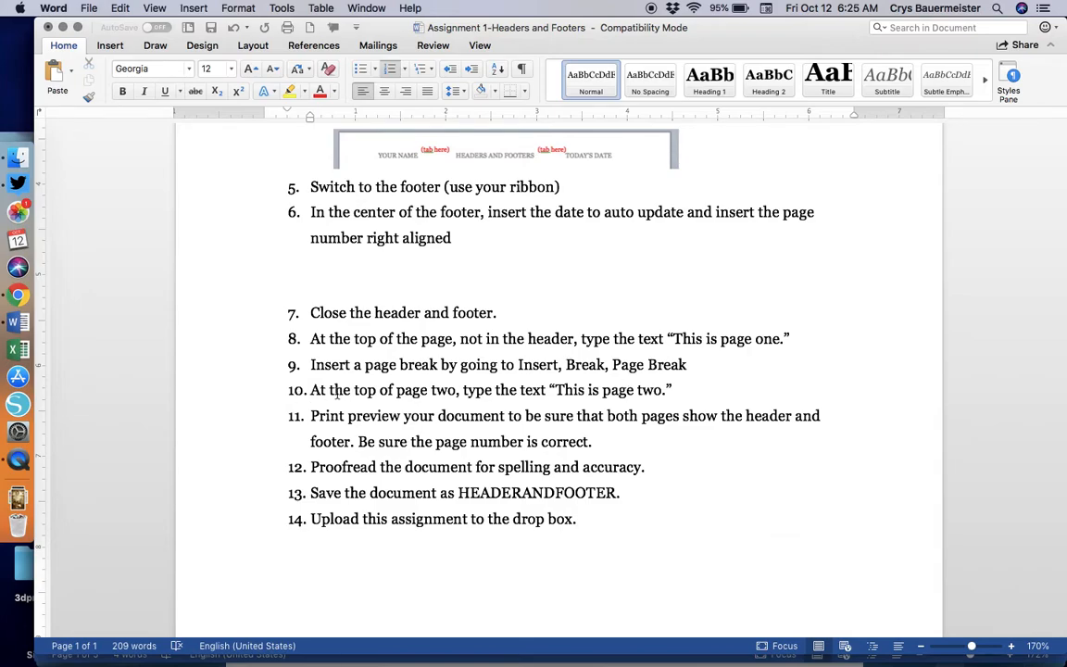
key(super+grave)
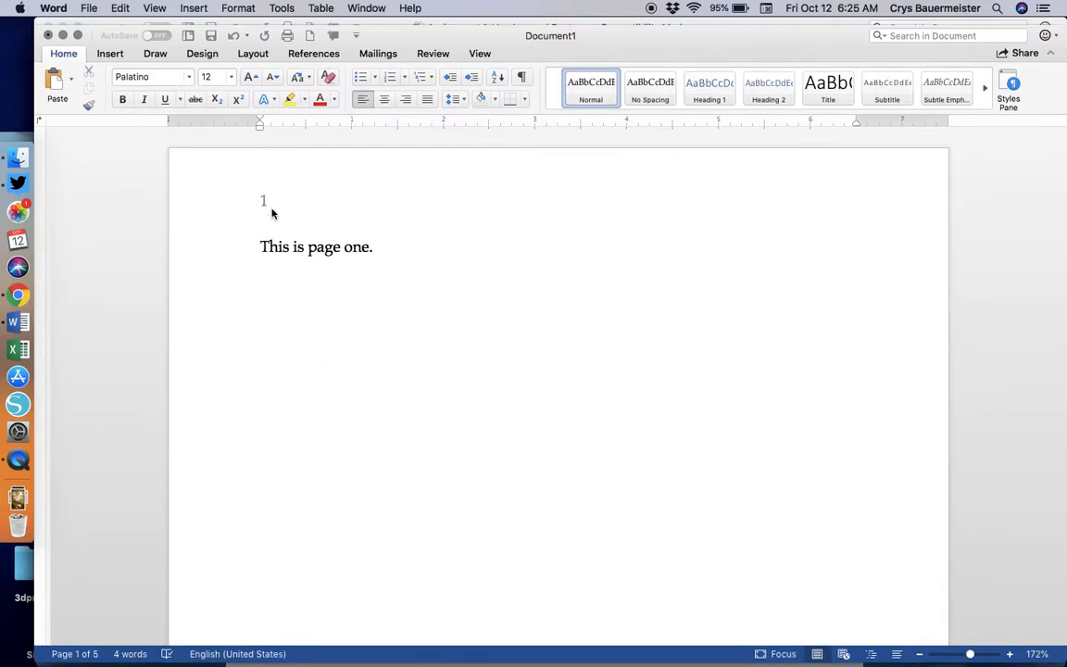
scroll(273, 231, down, 15)
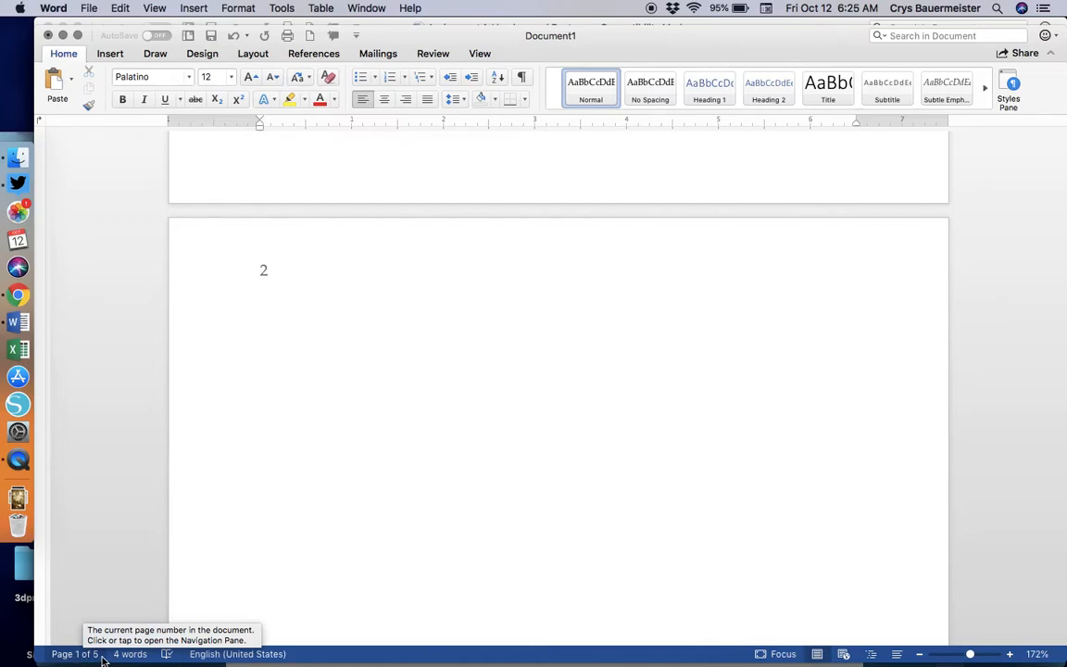
key(super+grave)
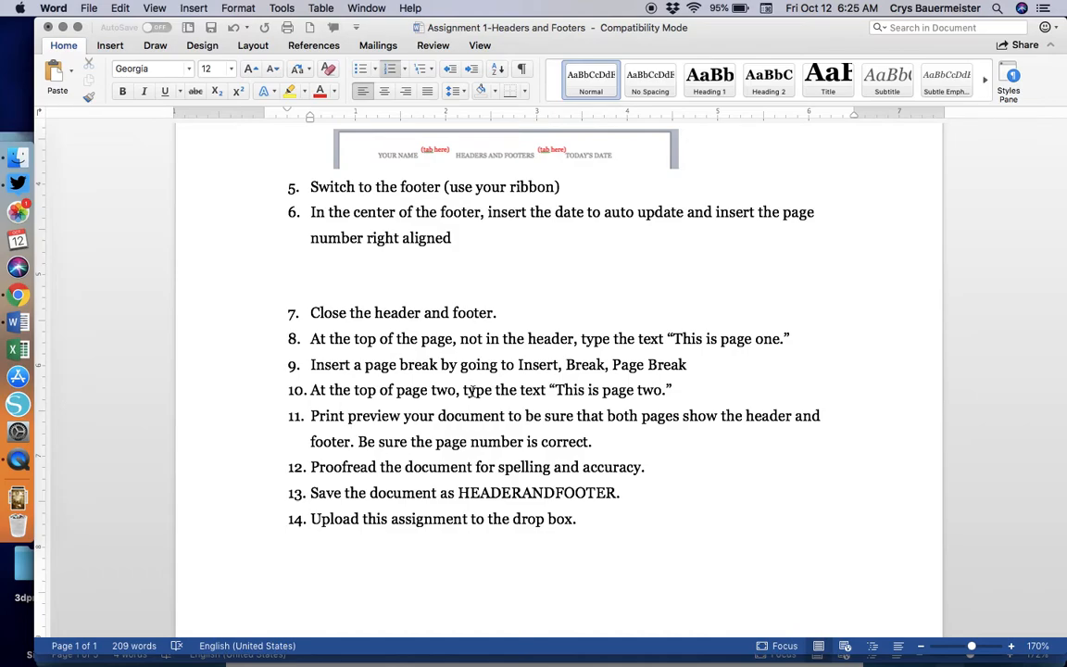
- Return to the new document and enter "This is page two." at the left margin of page two's first body line
key(super+grave)
click(420, 319)
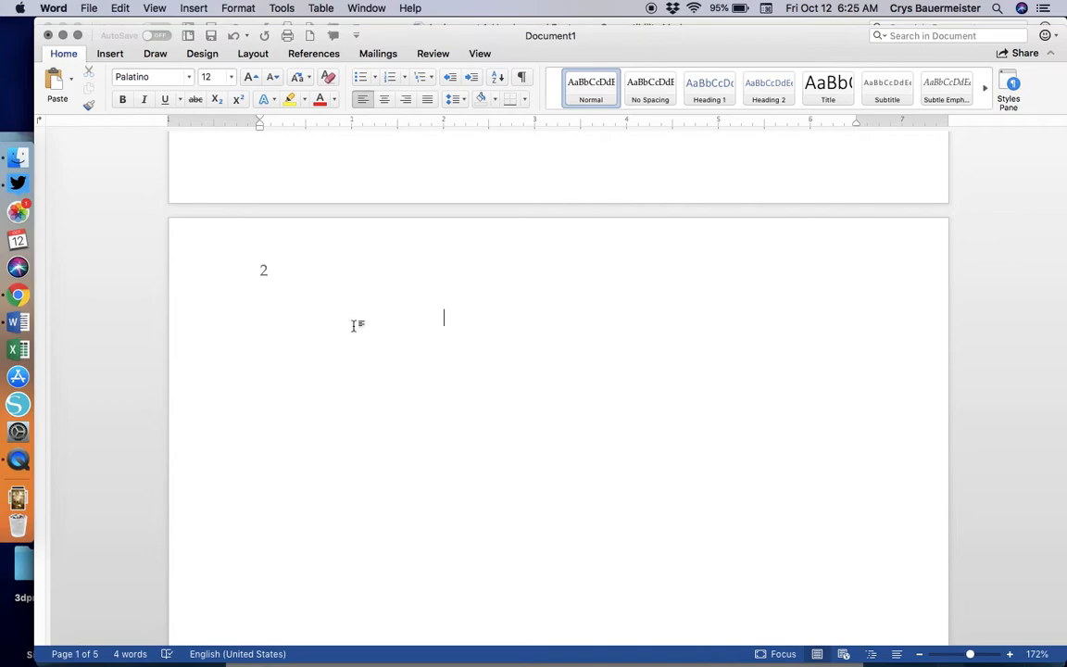
key(BackSpace)
key(BackSpace)
key(BackSpace)
key(BackSpace)
text(This )
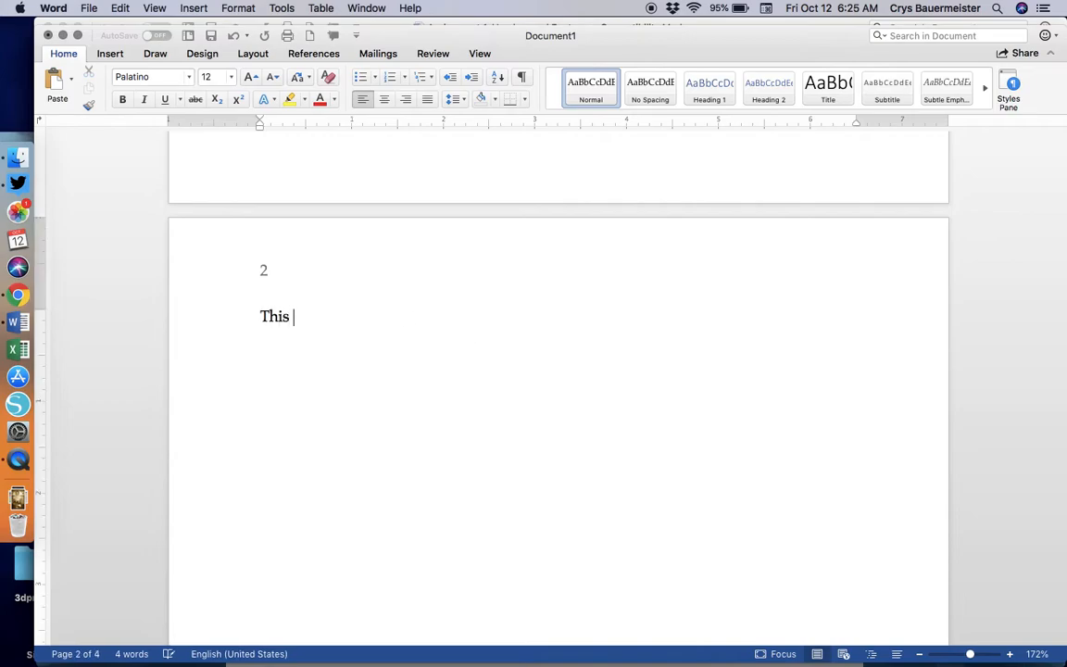
text(is page t)
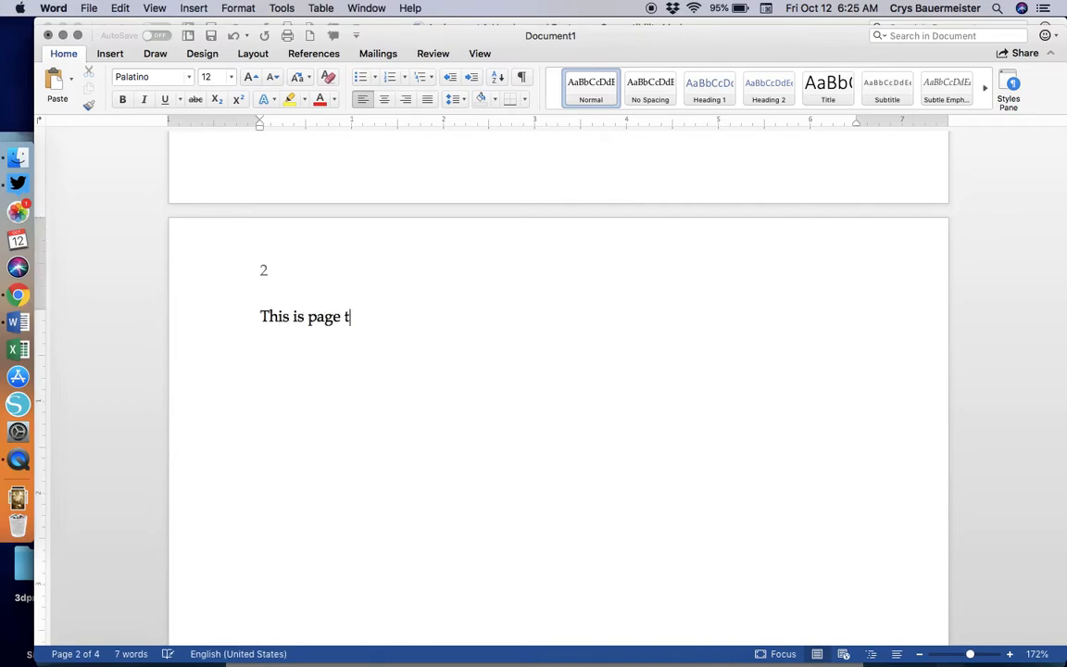
text(wo.)
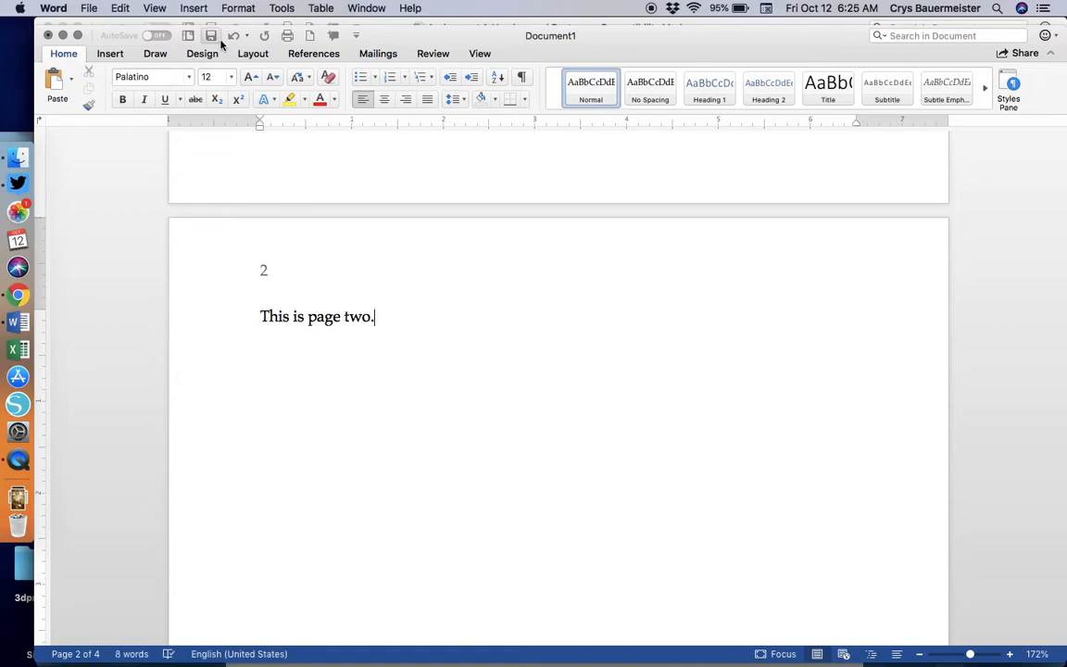
- Preview pages one and two in the print settings, and cancel without printing
click(89, 7)
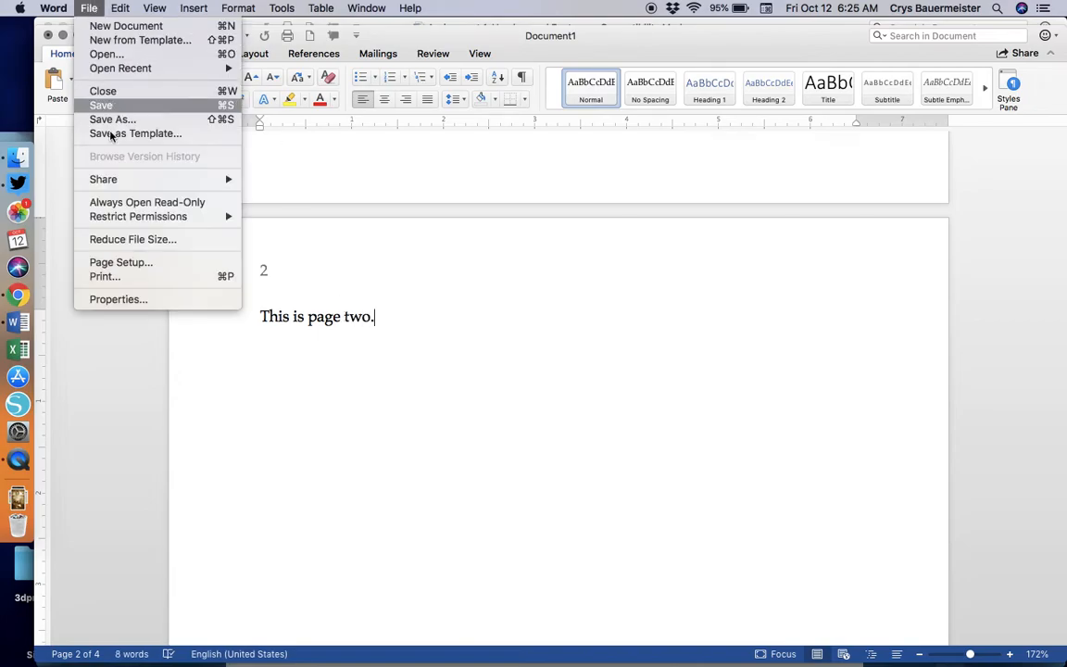
click(135, 282)
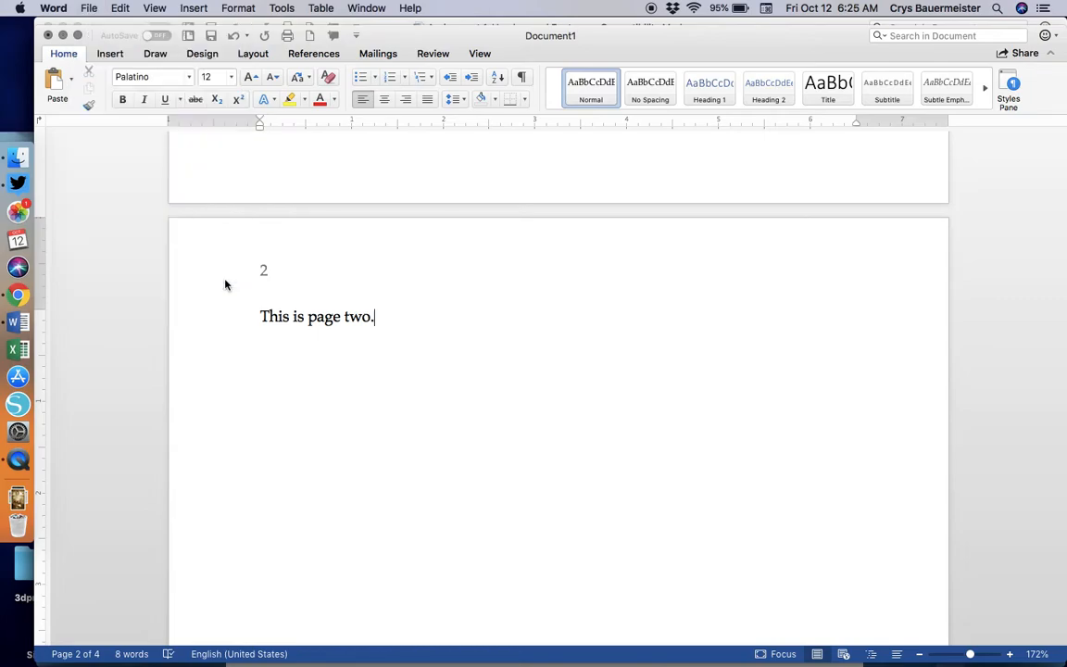
key(super+p)
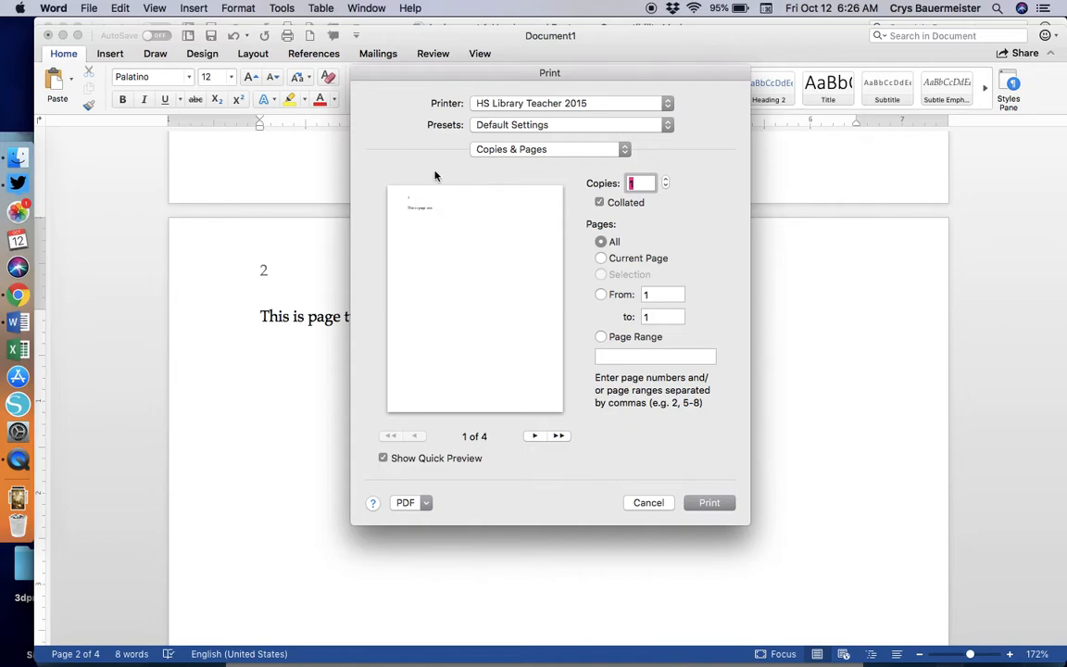
scroll(432, 231, up, 3)
scroll(431, 231, up, 3)
click(537, 437)
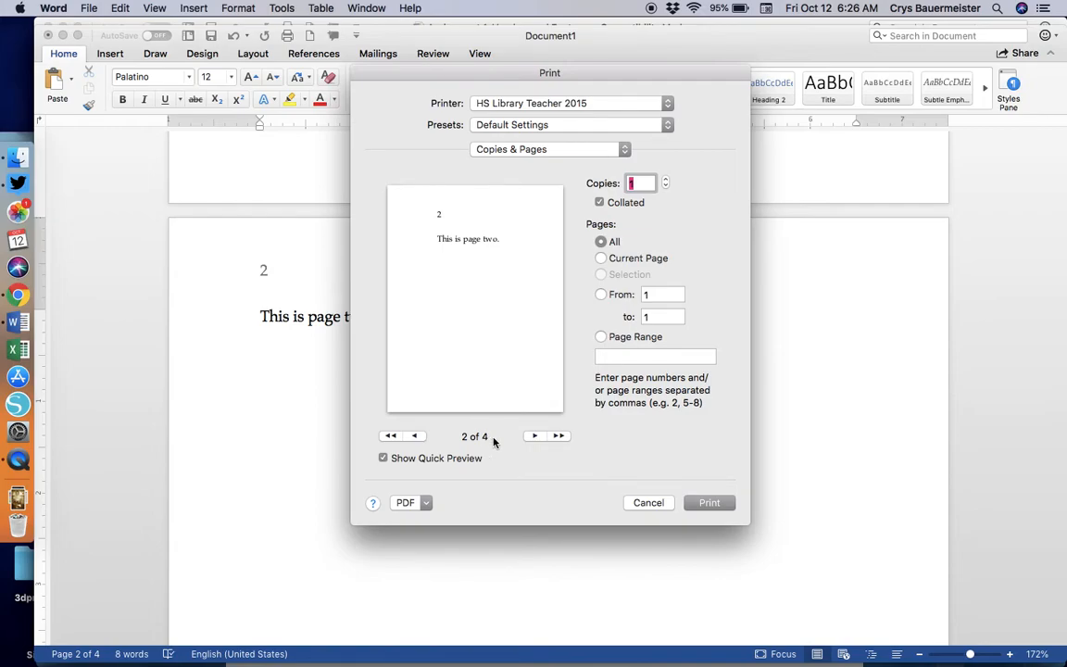
click(648, 503)
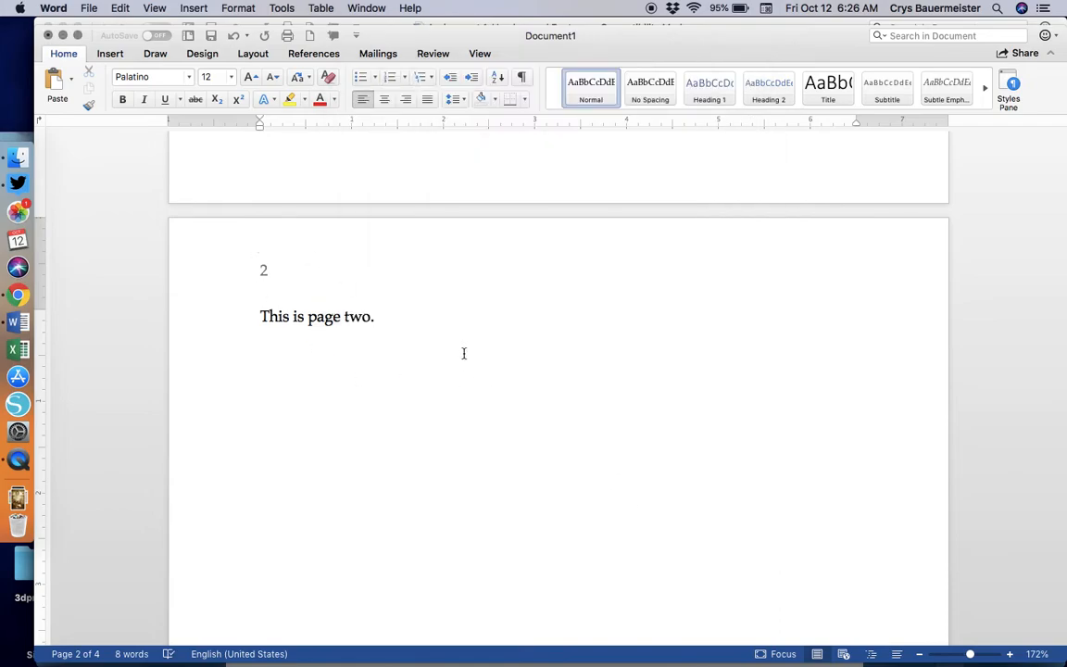
- Zoom out to view several whole pages of the document, and zoom back in on page two
scroll(463, 353, down, 5)
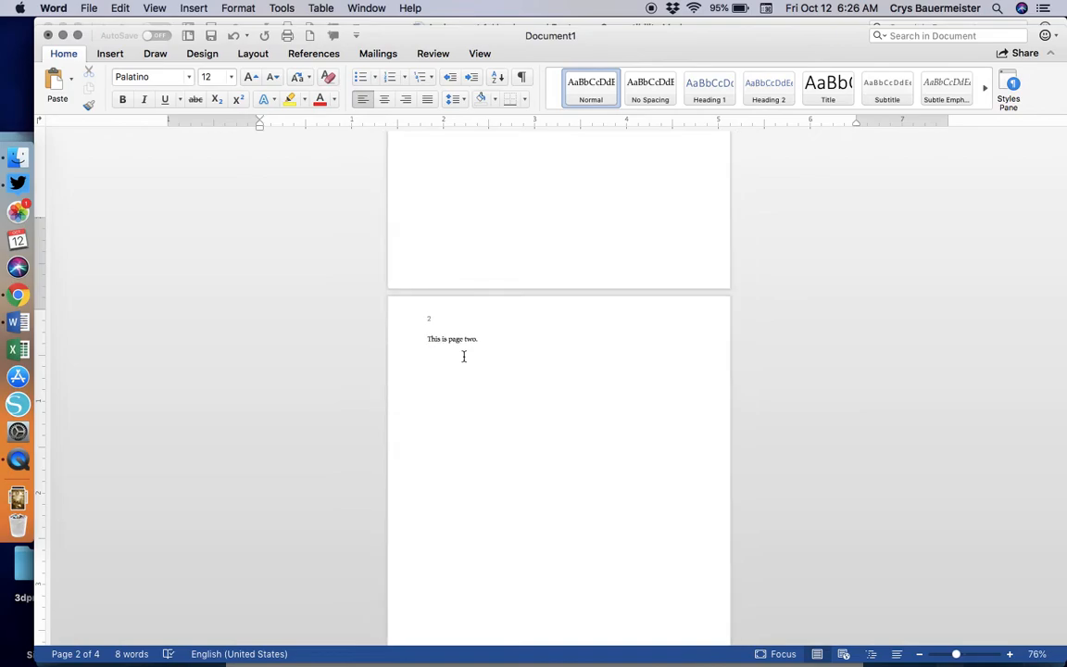
scroll(464, 355, down, 2)
scroll(464, 355, down, 1)
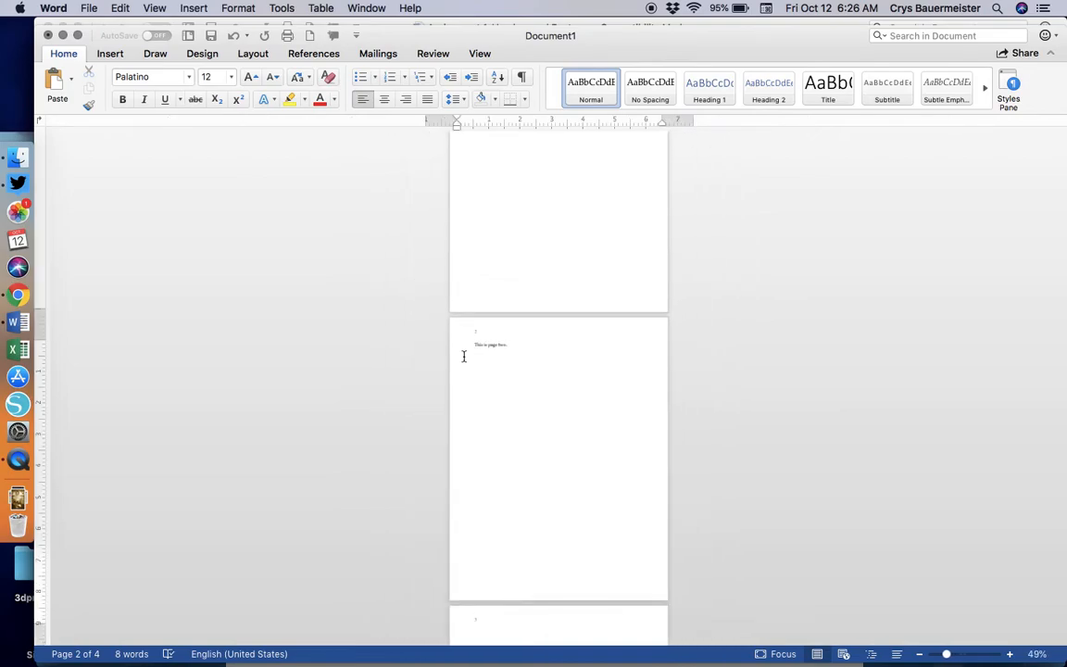
scroll(460, 356, up, 3)
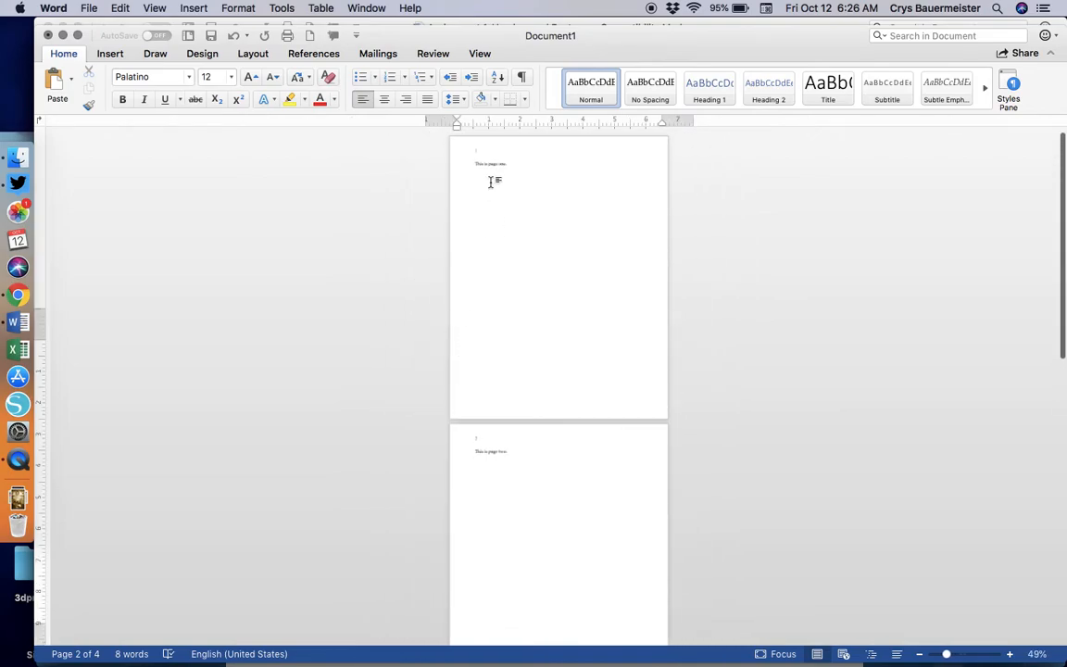
scroll(489, 172, down, 4)
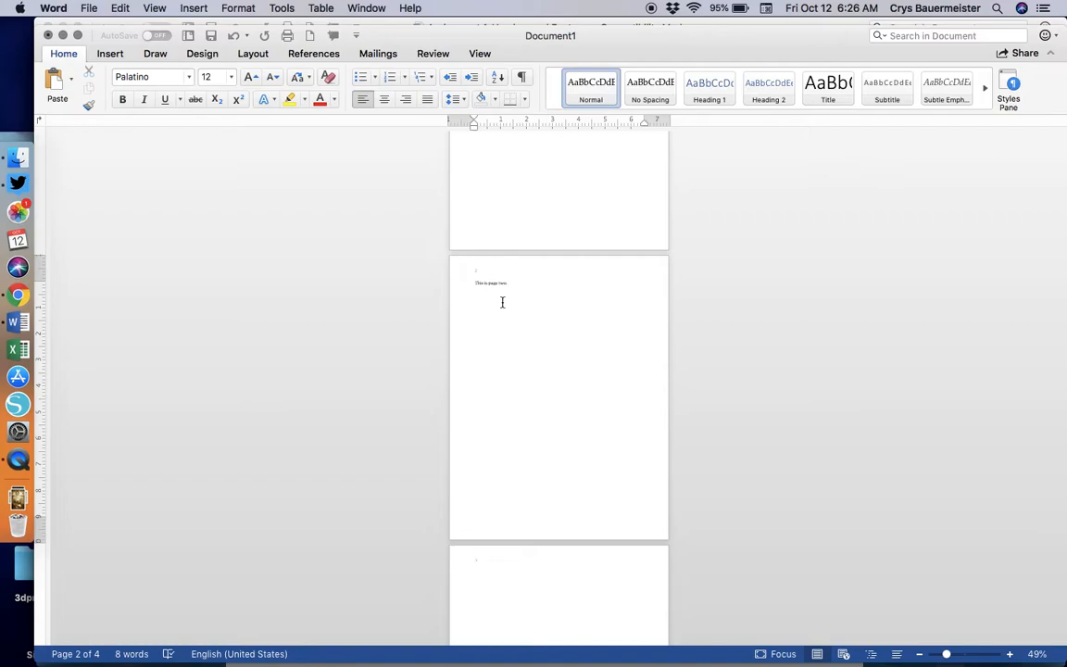
scroll(502, 303, up, 8)
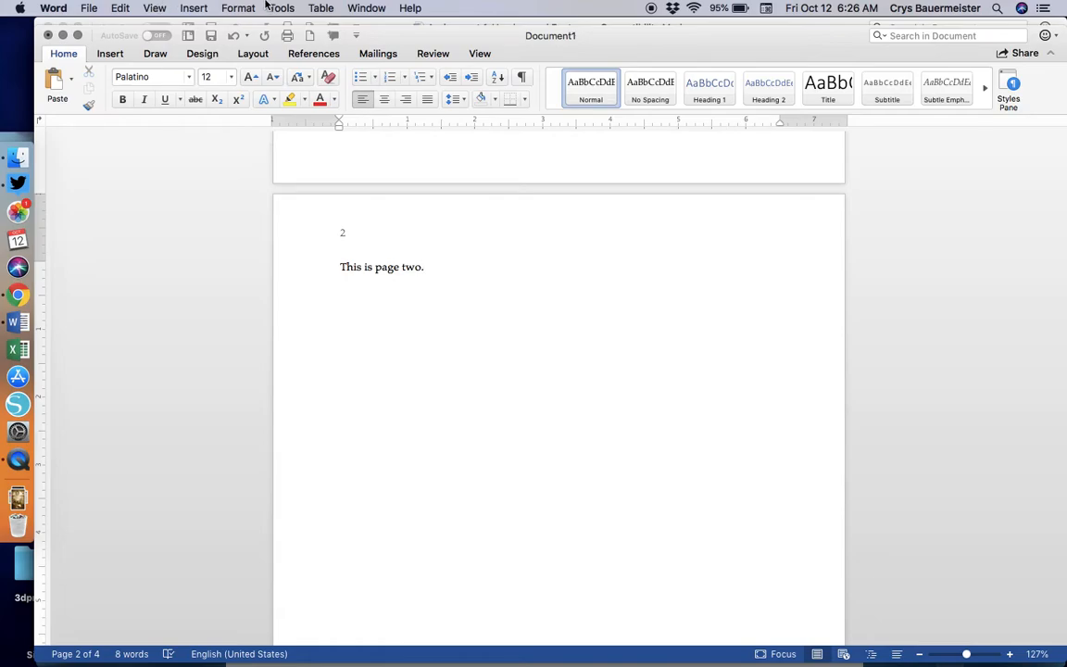
- Look up the preset zoom levels without choosing one
click(154, 7)
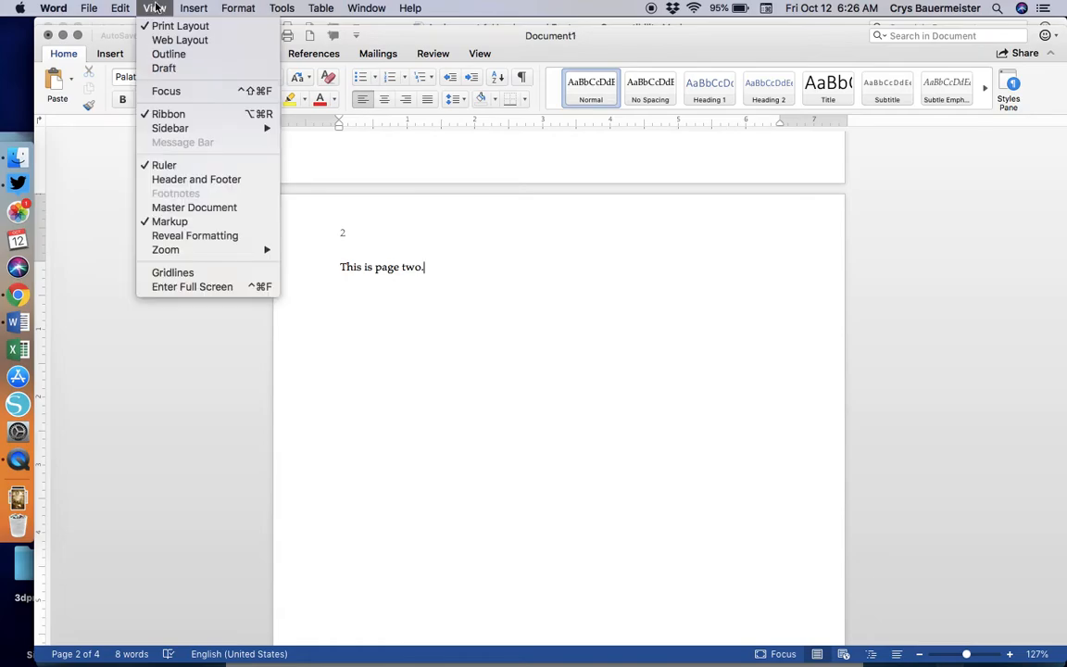
mouse_move(264, 250)
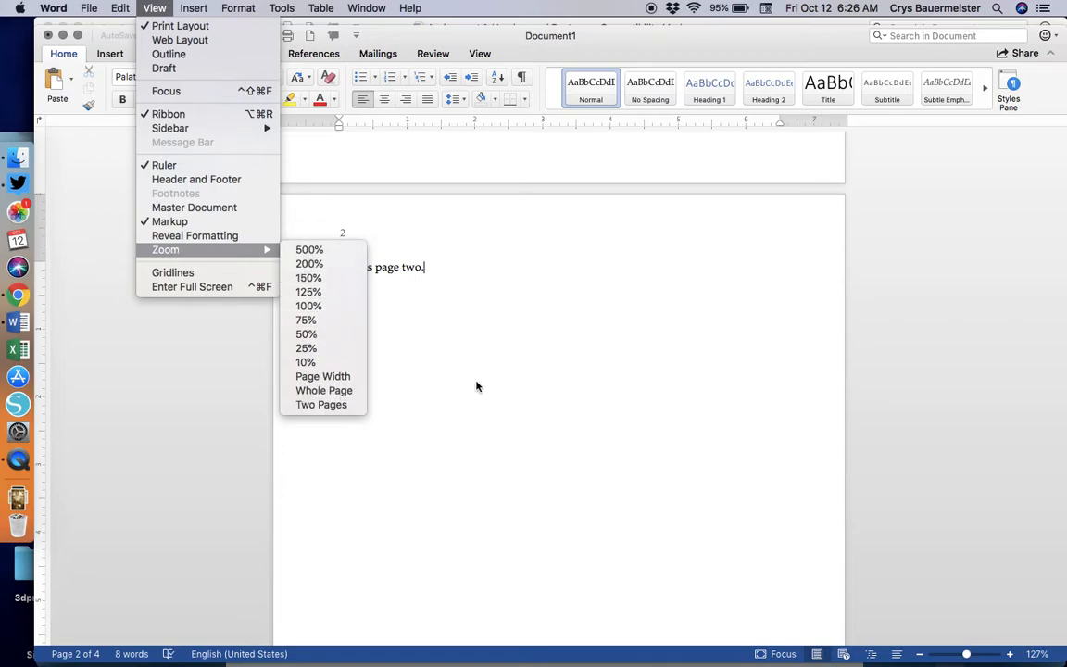
click(548, 354)
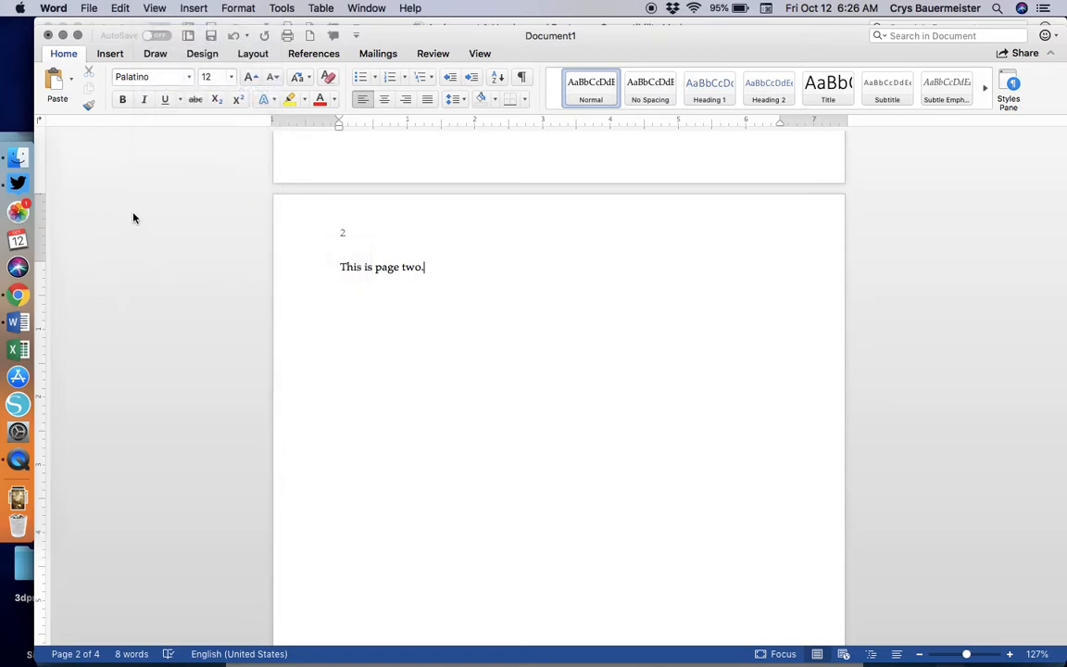
- In the assignment document, add "As well as adding my name or initials" to the end of instruction 13
key(super+grave)
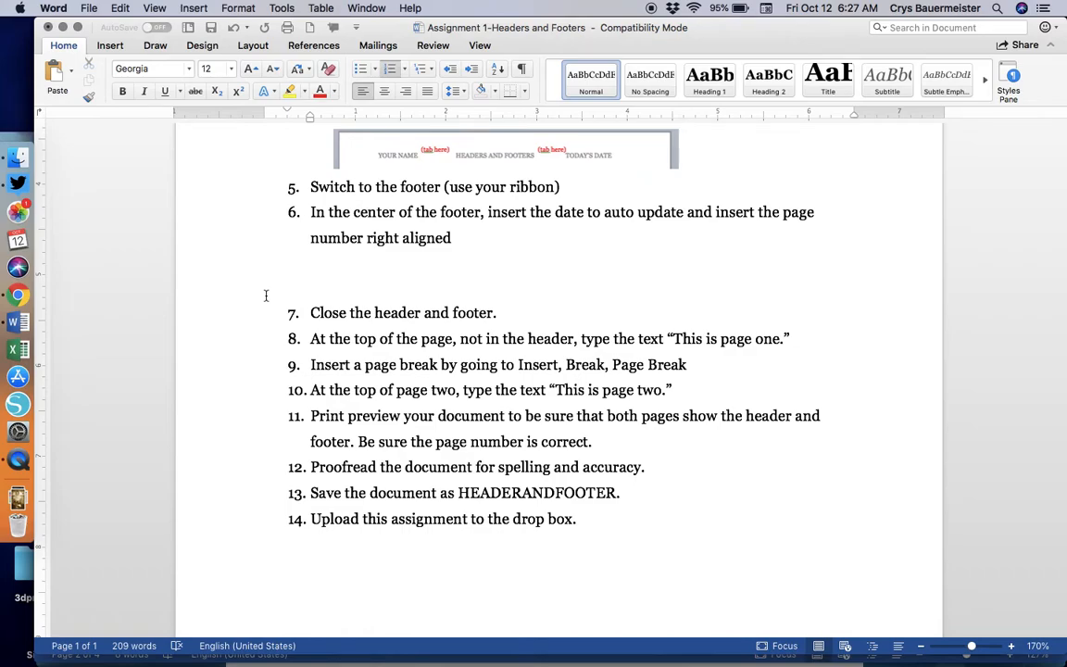
click(633, 496)
text(as well w)
key(BackSpace)
text(as s)
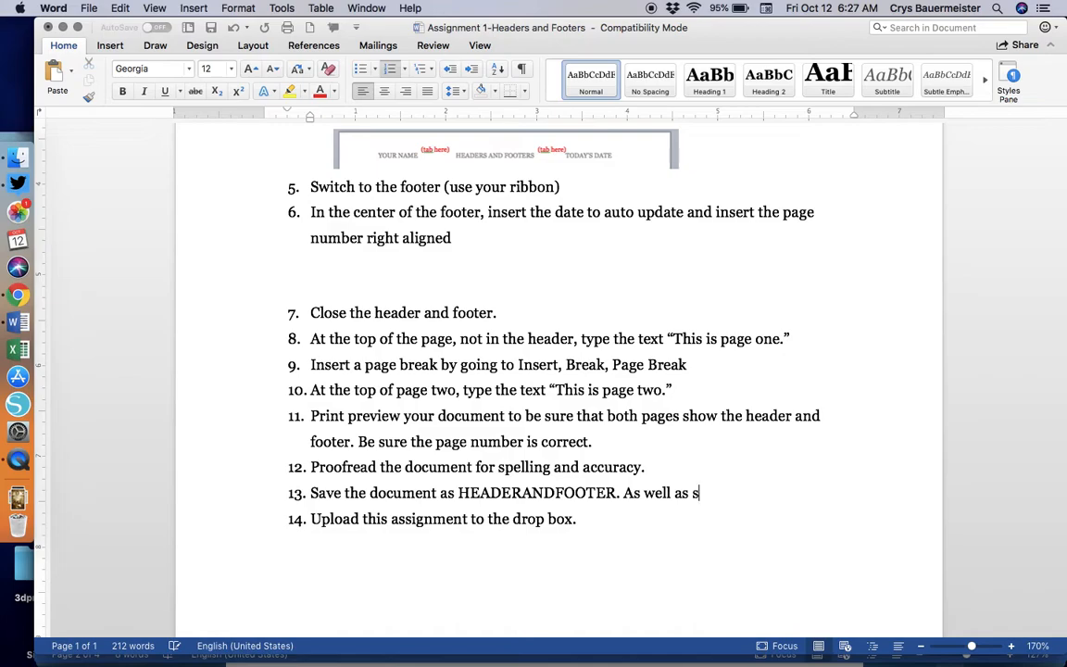
key(BackSpace)
text(adding my name or init)
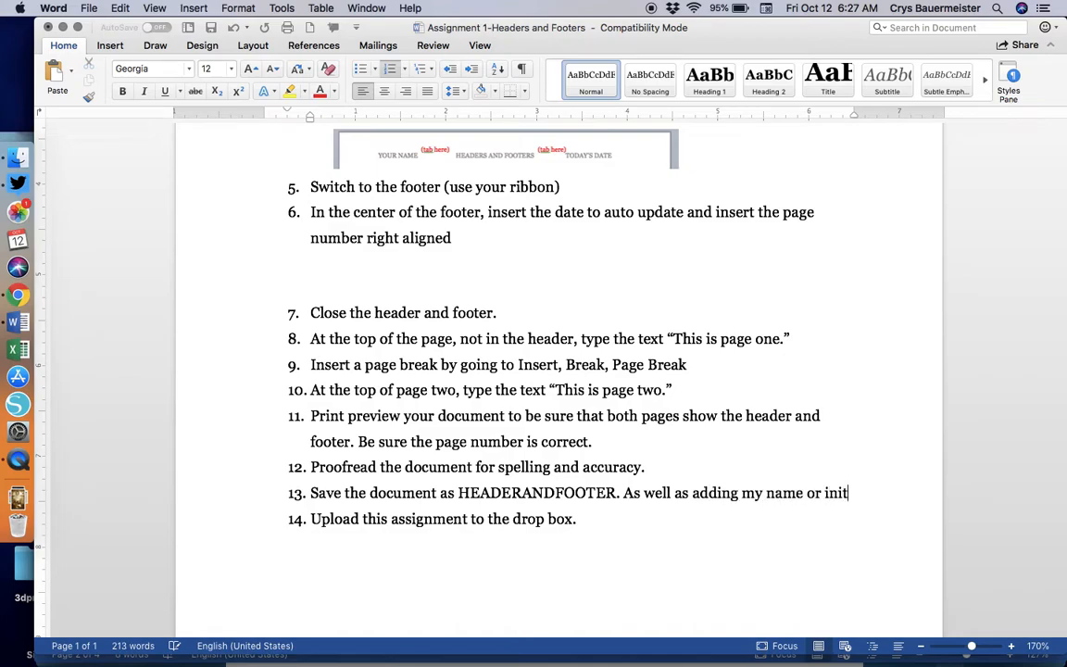
text(ials)
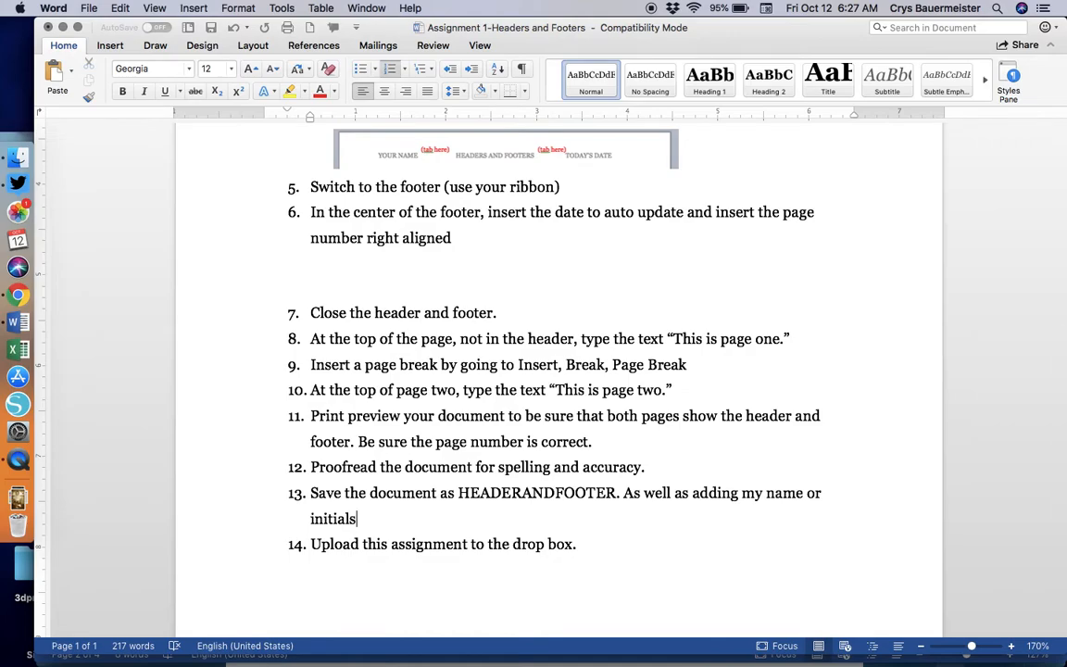
- Review the first six assignment instructions and return to the new document
scroll(555, 370, up, 10)
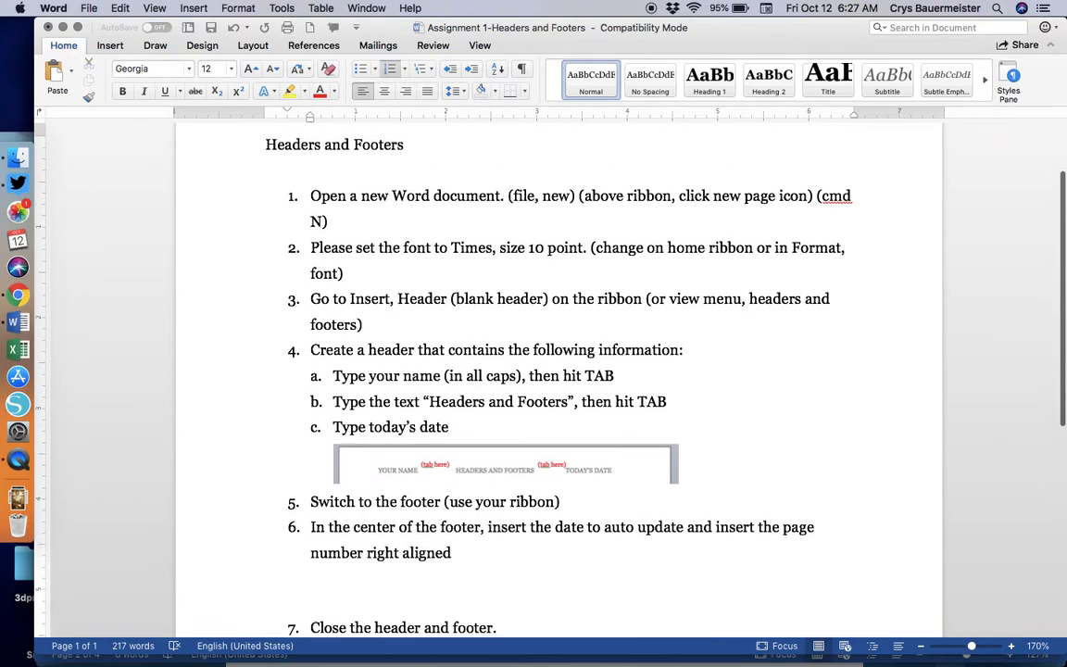
scroll(555, 370, up, 1)
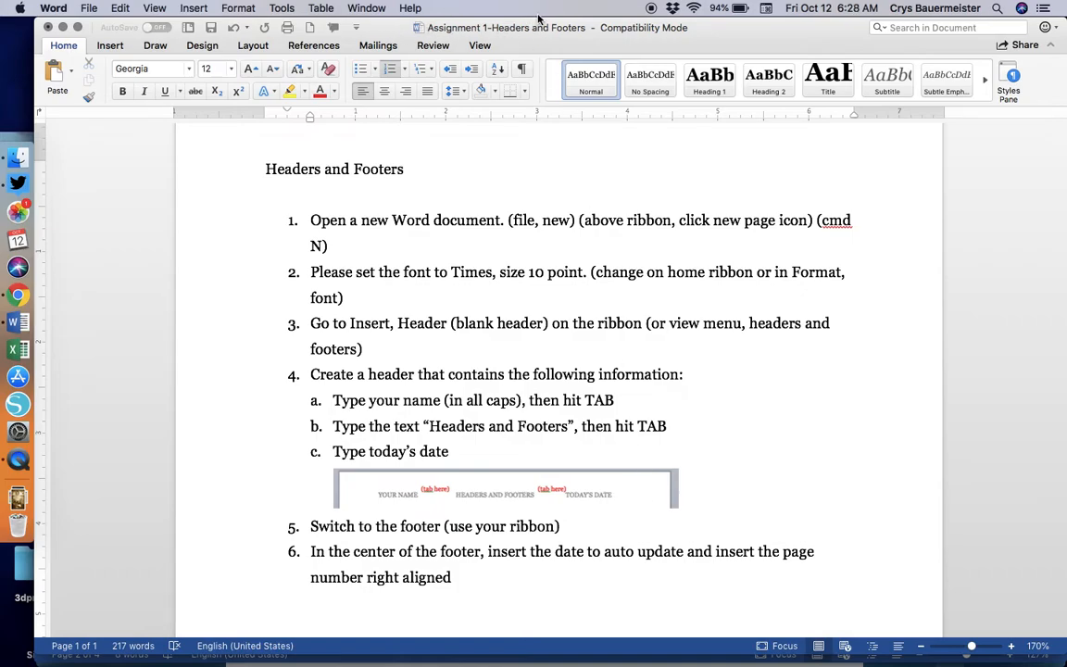
key(super+grave)
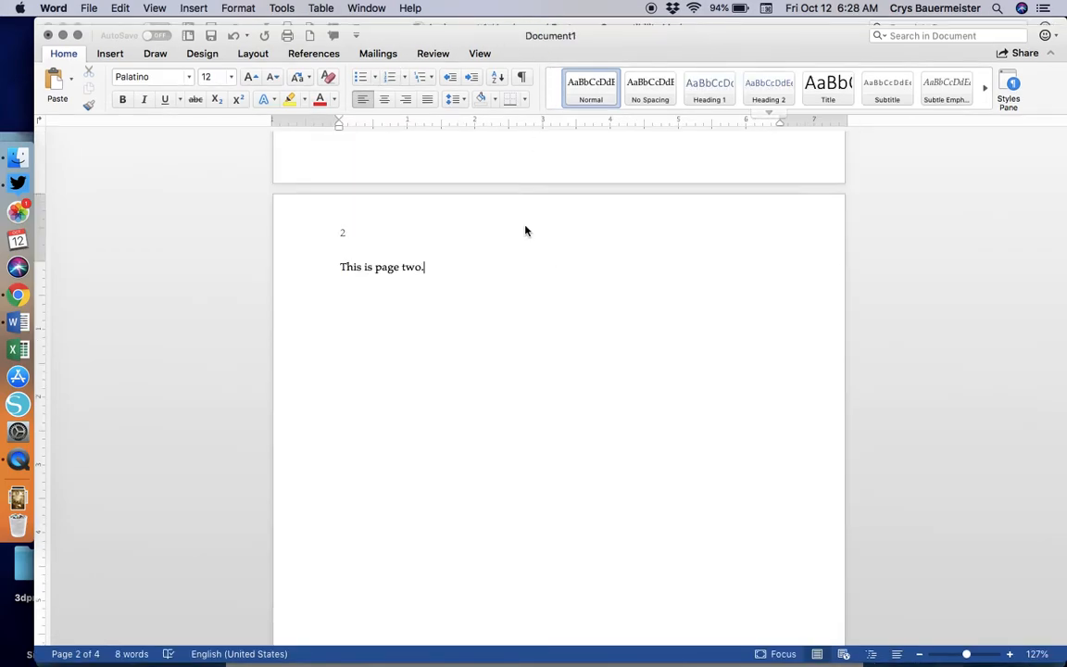
- Start saving the new document, expand the save dialog and choose the Keyboarding folder inside Documents
click(91, 8)
click(104, 119)
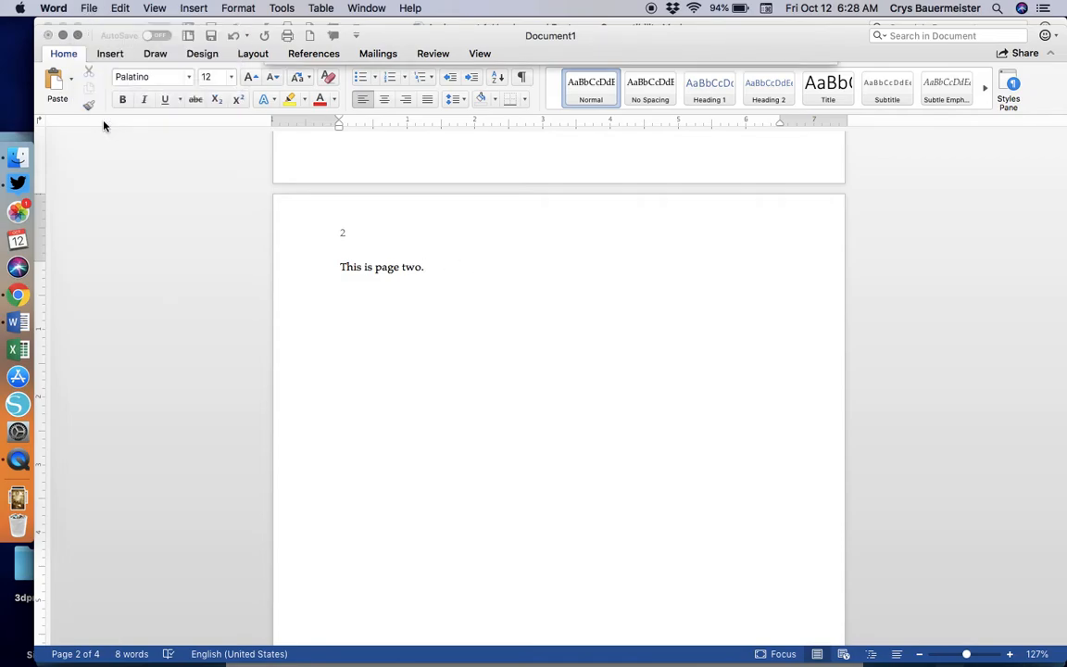
click(669, 82)
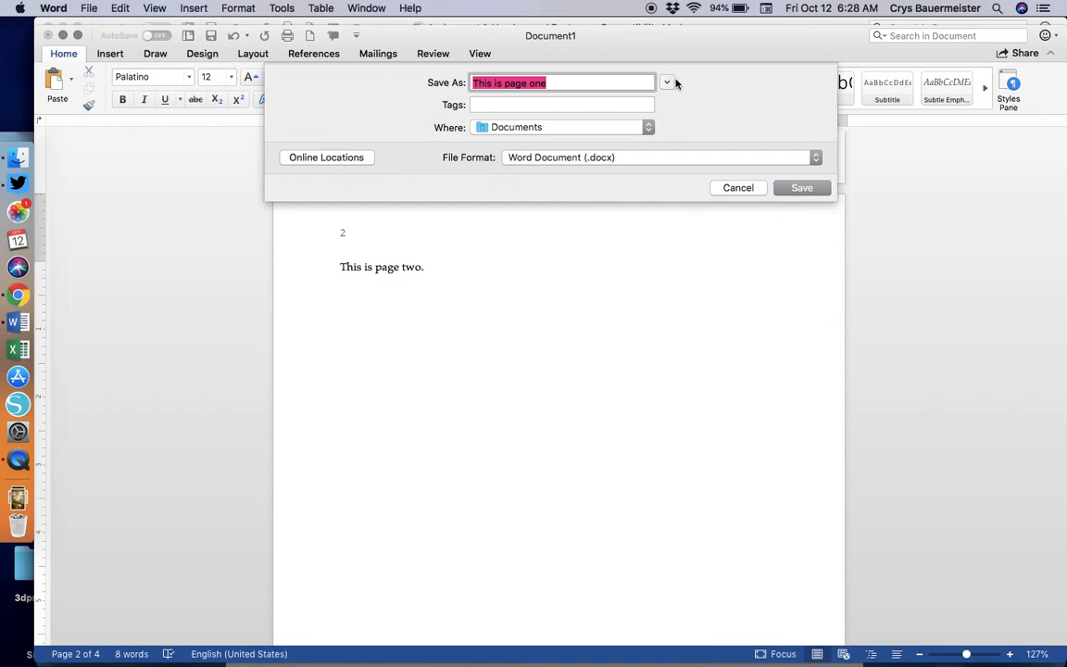
click(671, 82)
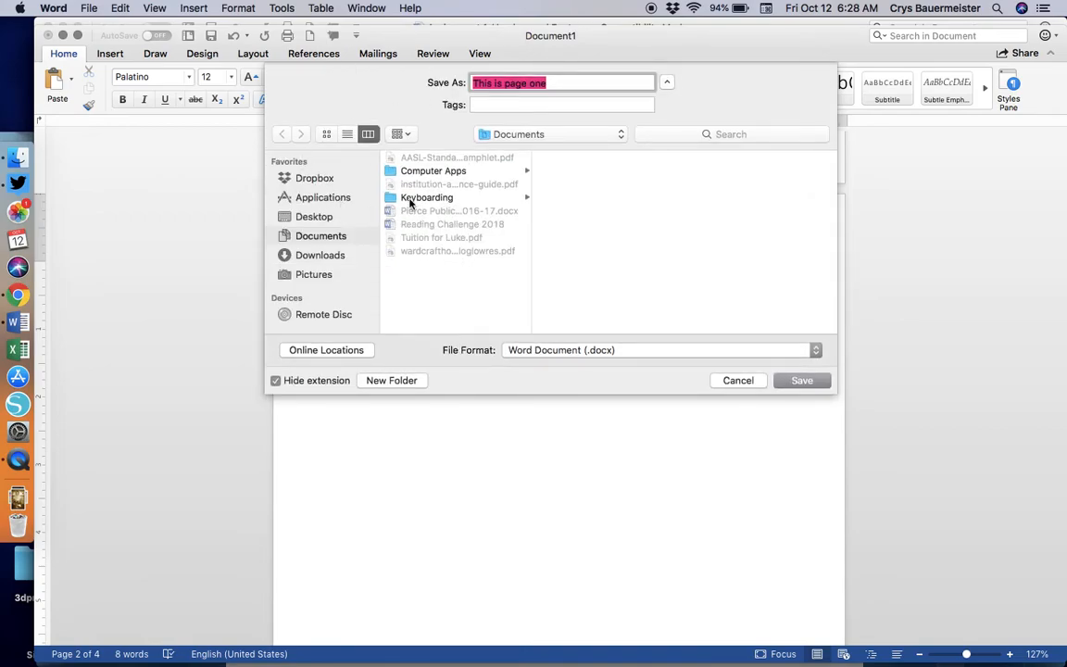
click(410, 200)
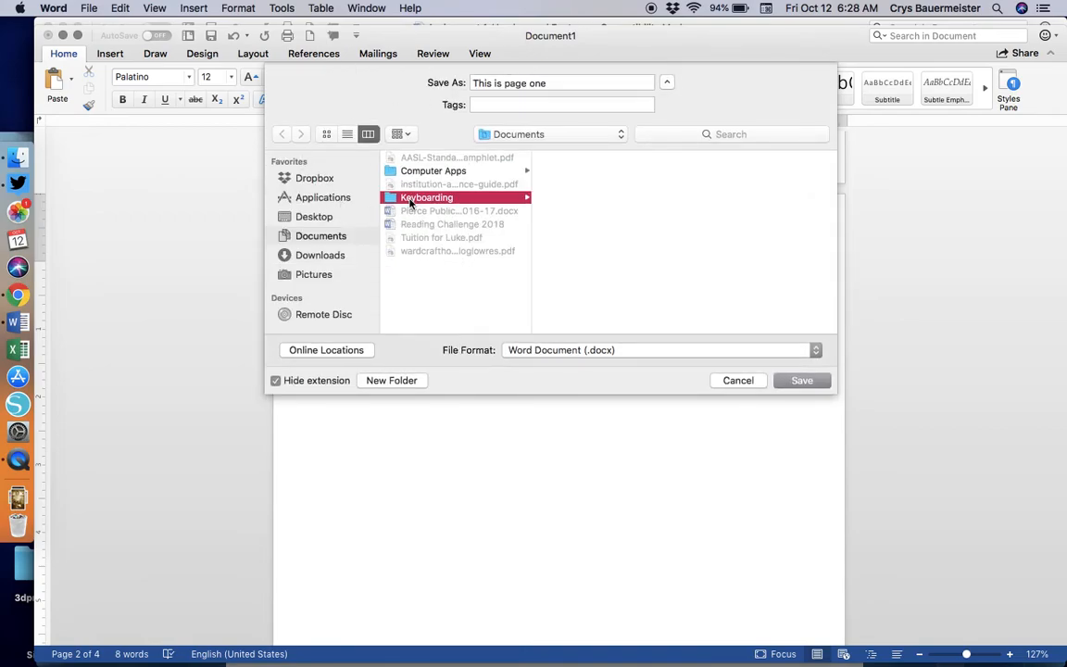
- Try the file name "headersandfooters-" followed by the author's surname or initials, and cancel the save
click(554, 84)
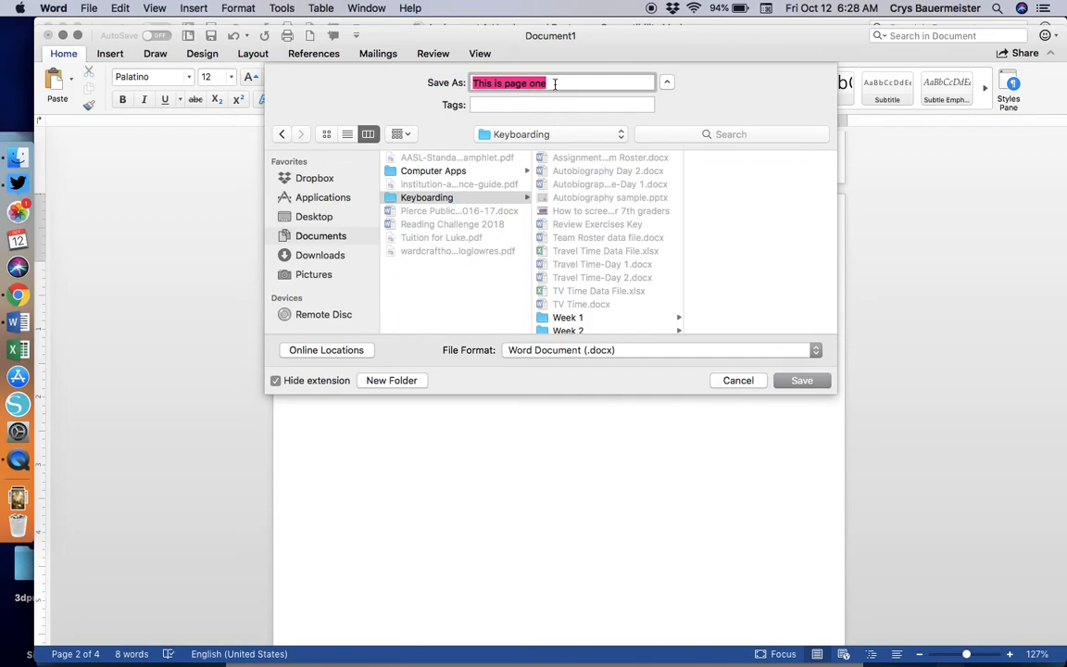
text(headersandfooters-b)
key(BackSpace)
text(cb)
key(BackSpace)
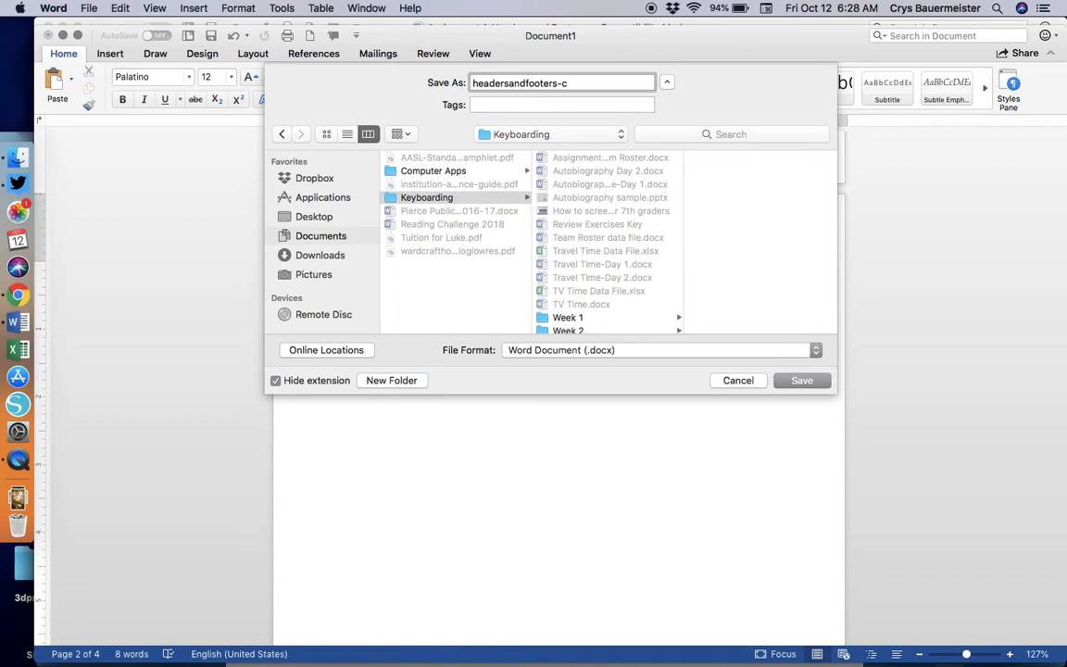
key(BackSpace)
text(cbauermeister)
key(BackSpace)
key(BackSpace)
key(BackSpace)
key(BackSpace)
key(BackSpace)
key(BackSpace)
key(BackSpace)
key(BackSpace)
key(BackSpace)
key(BackSpace)
key(BackSpace)
key(BackSpace)
text(b)
click(795, 389)
click(745, 380)
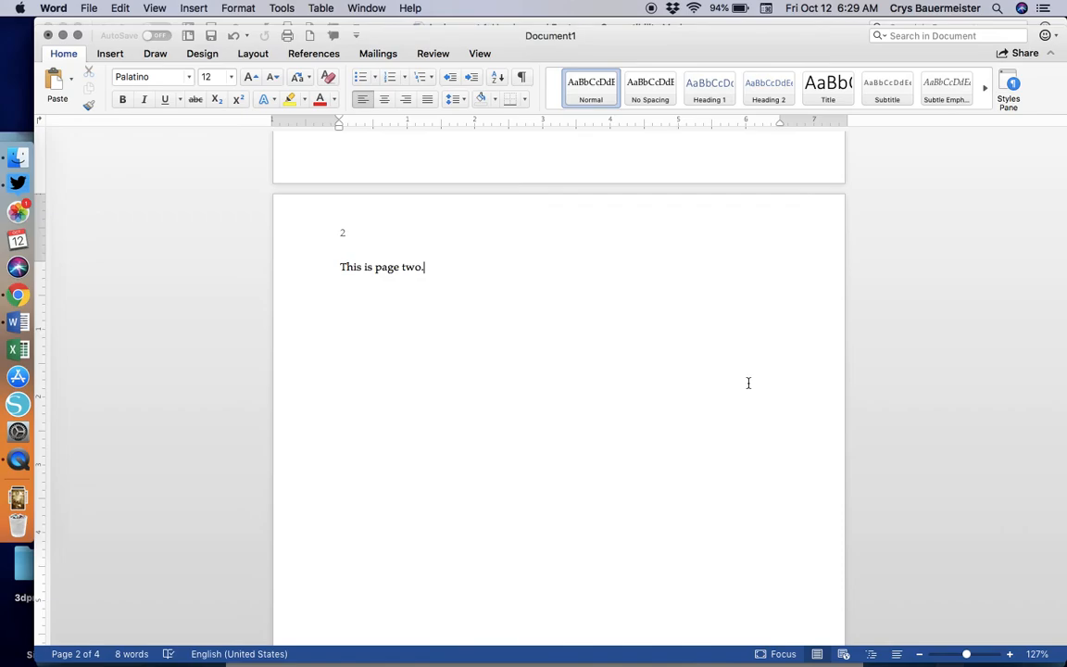
- Switch to the assignment document and review instructions 7 to 14
key(super+grave)
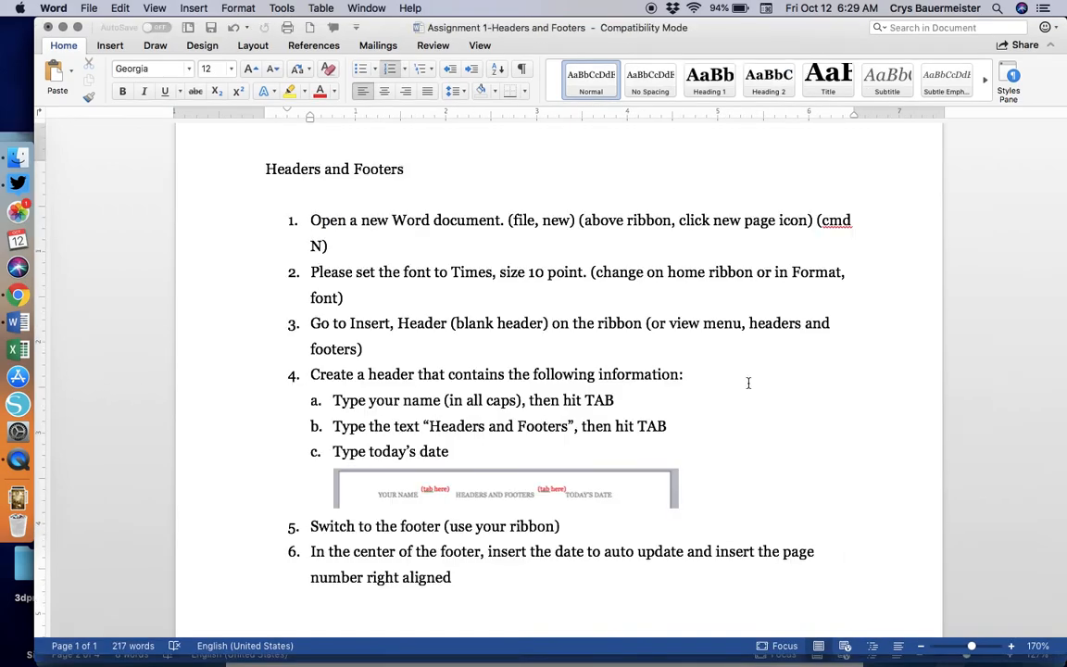
scroll(749, 383, down, 10)
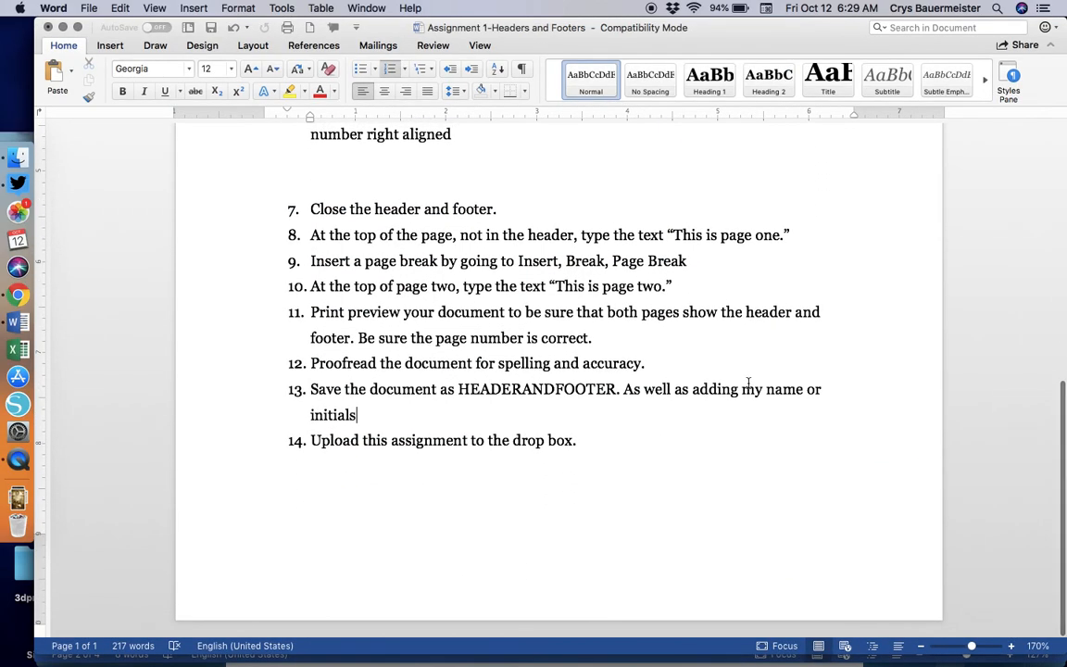